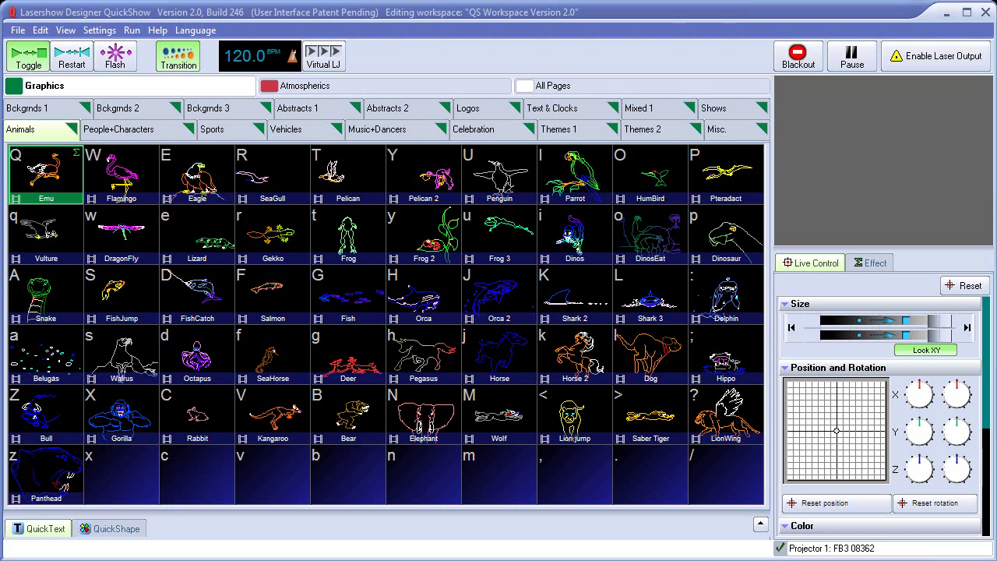
# Start the Quick Setup wizard and set the user level to Advanced user
pyautogui.click(98, 29)
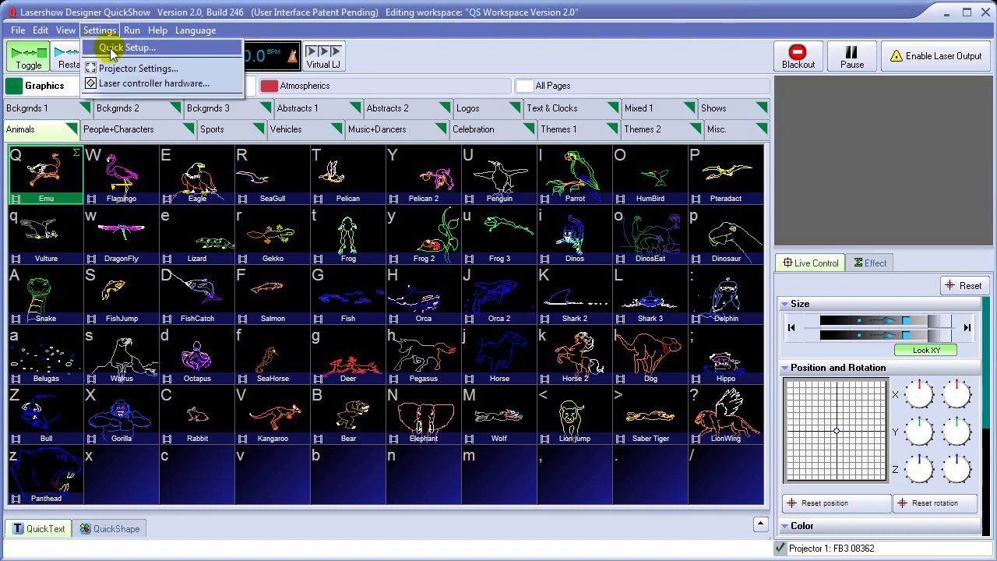
pyautogui.click(110, 47)
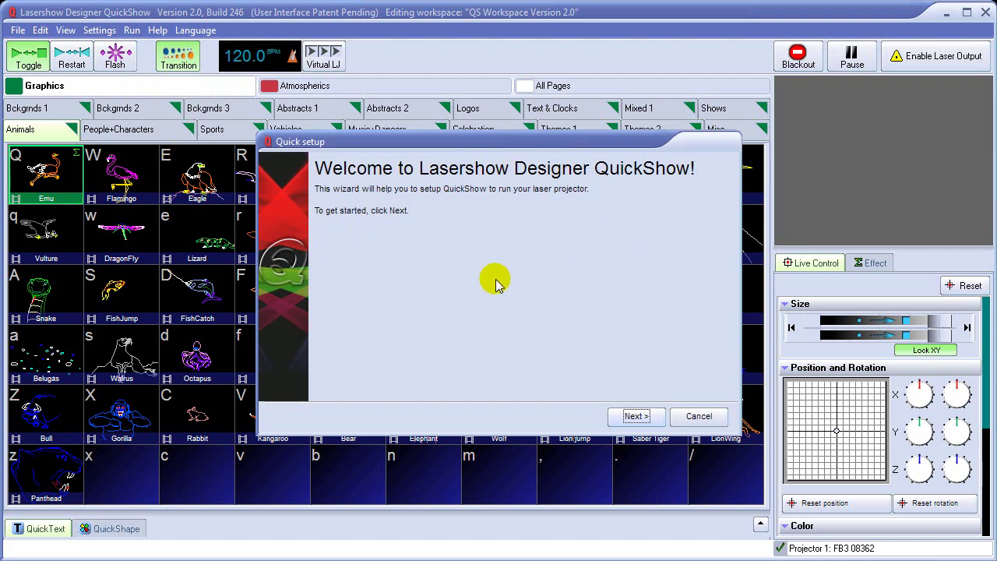
pyautogui.click(635, 418)
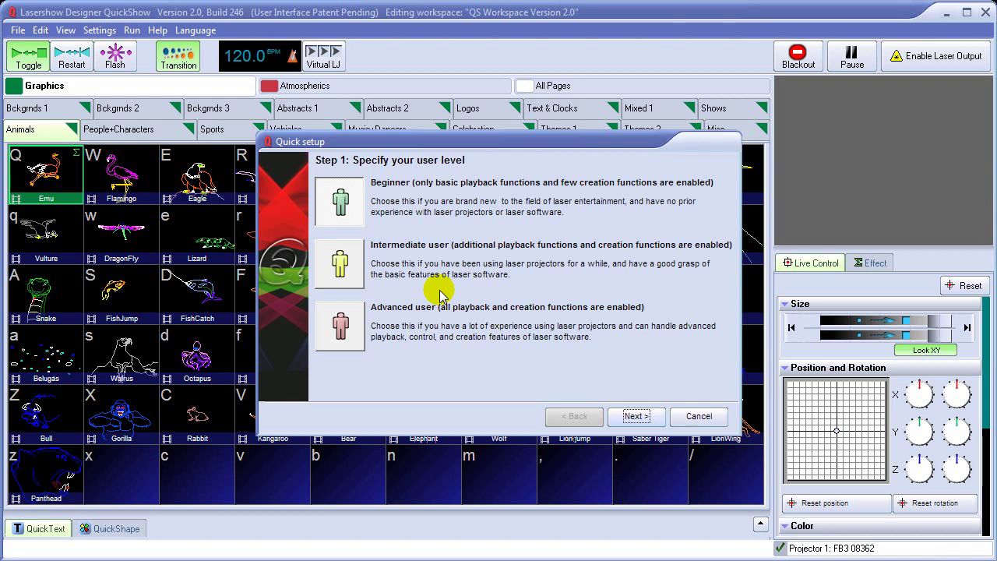
pyautogui.click(341, 325)
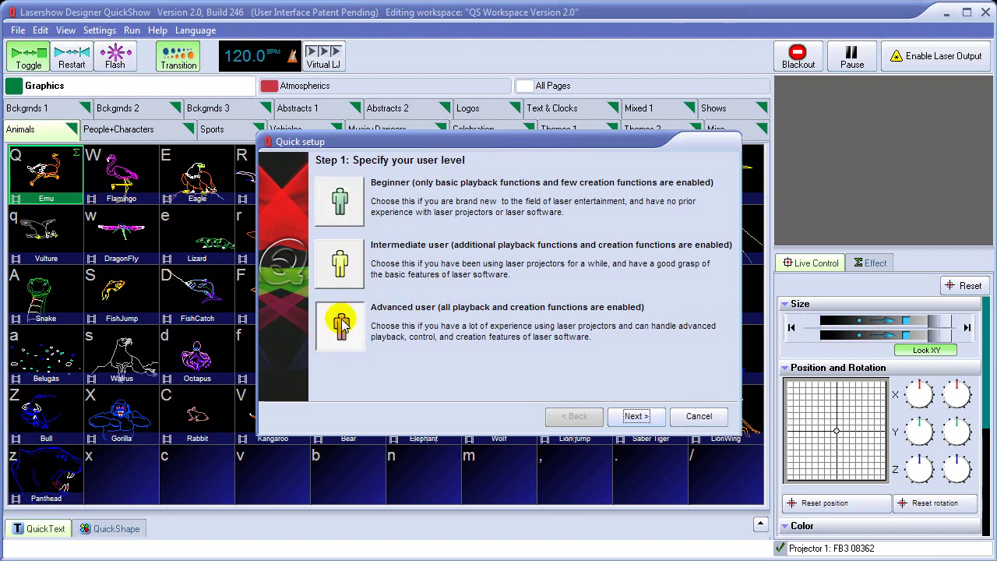
pyautogui.click(636, 416)
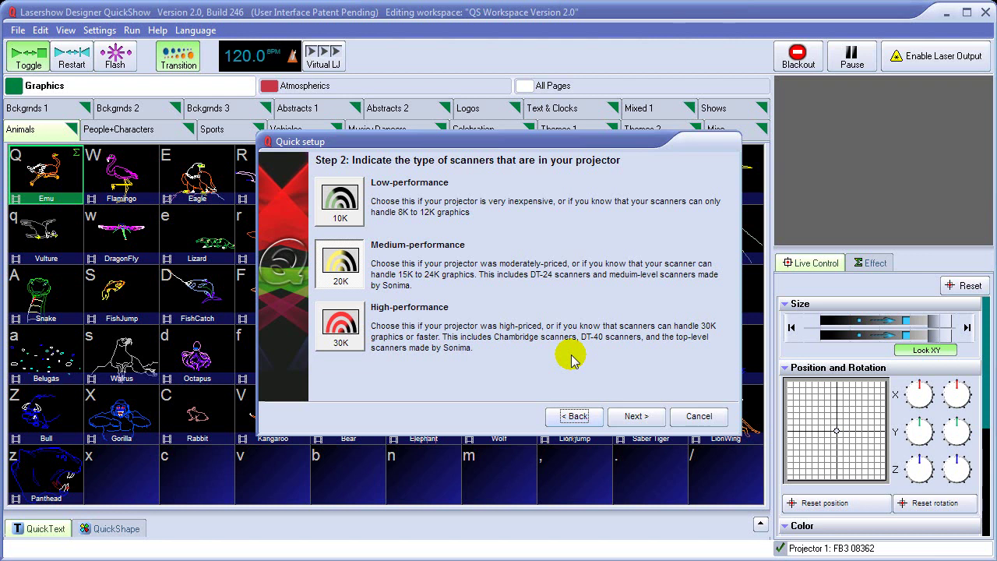
# Specify High-performance (30K) as the type of scanners in the projector
pyautogui.click(337, 200)
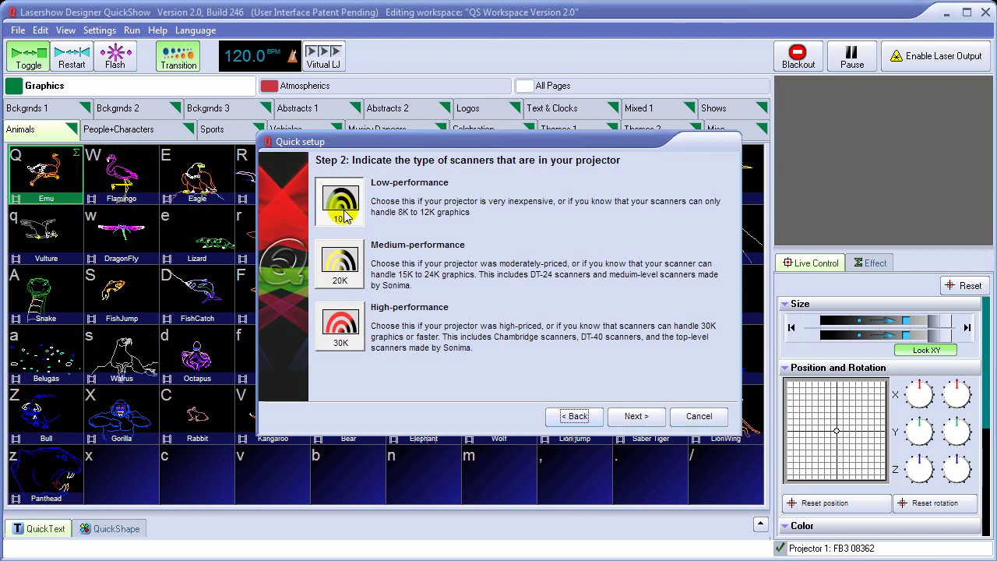
pyautogui.click(348, 266)
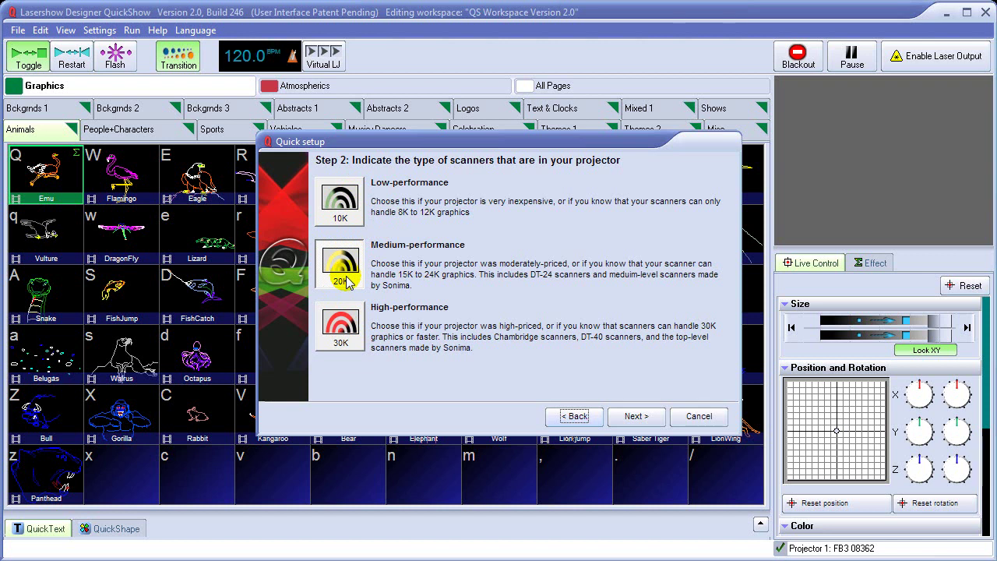
pyautogui.click(343, 331)
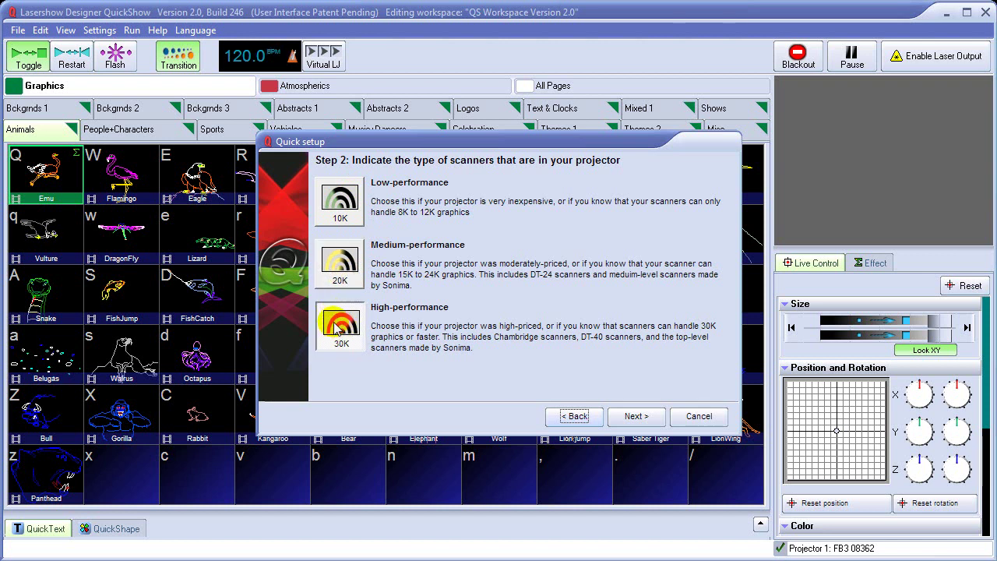
pyautogui.click(640, 419)
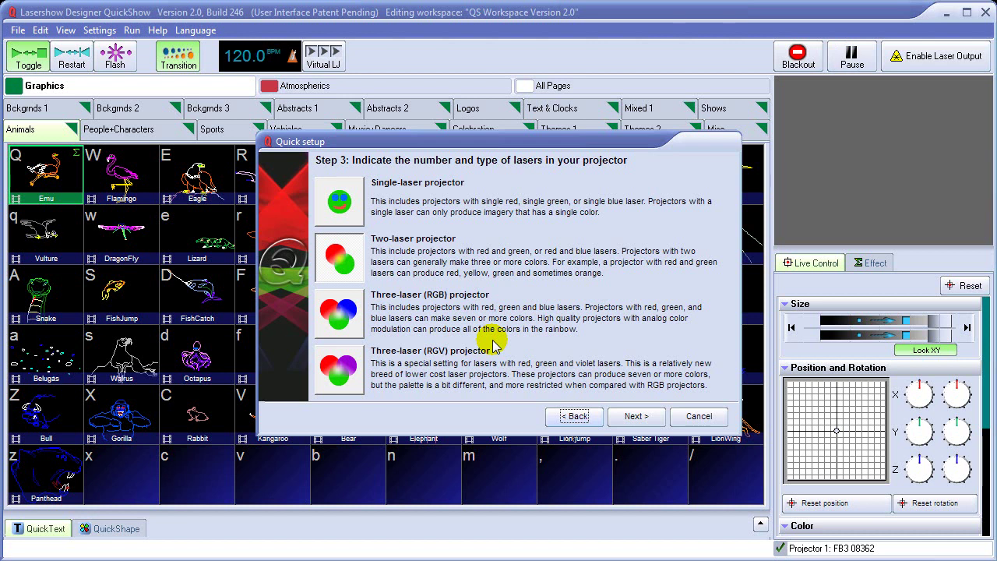
# Specify a three-laser (RGB) projector with an analog color system and finish the quick setup
pyautogui.click(341, 204)
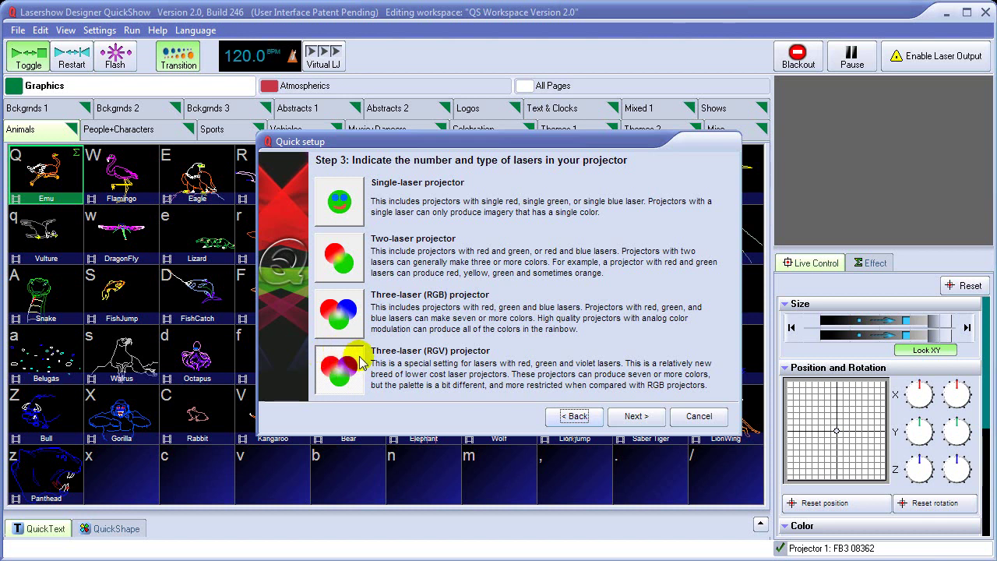
pyautogui.click(345, 312)
pyautogui.click(637, 421)
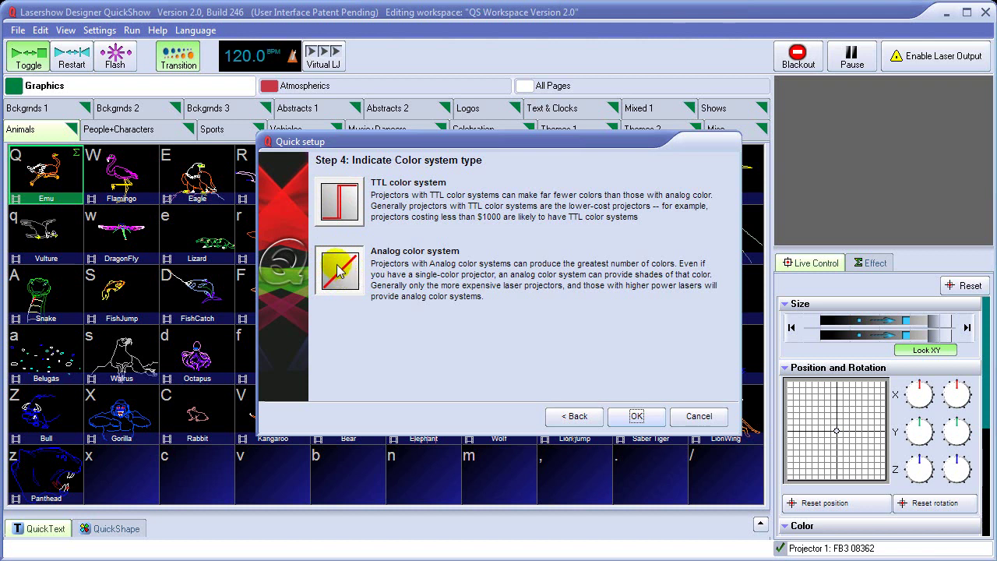
pyautogui.click(637, 417)
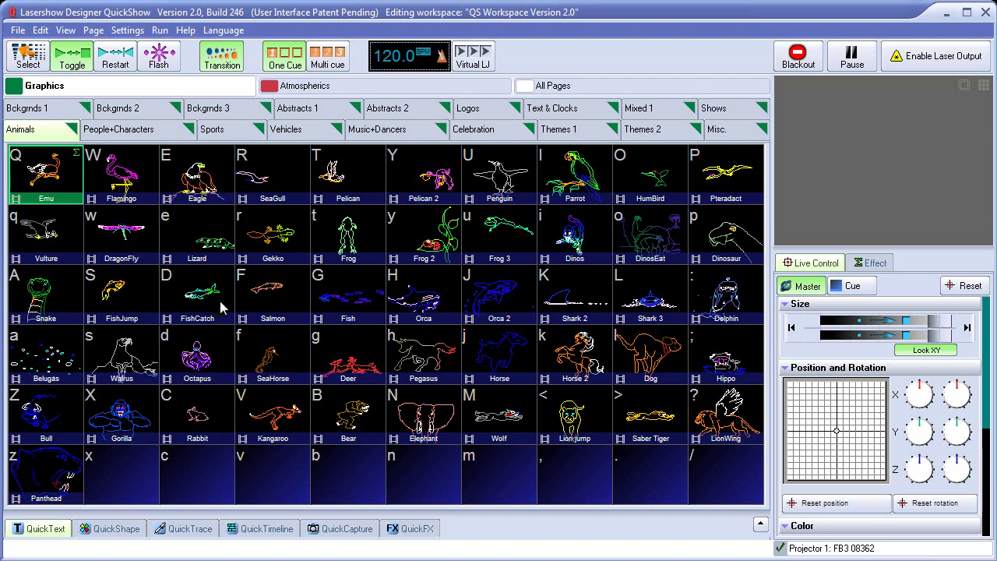
# Play the Eagle, SeaGull and Pelican cues one after another, and stop the Pelican cue
pyautogui.click(230, 181)
pyautogui.click(248, 177)
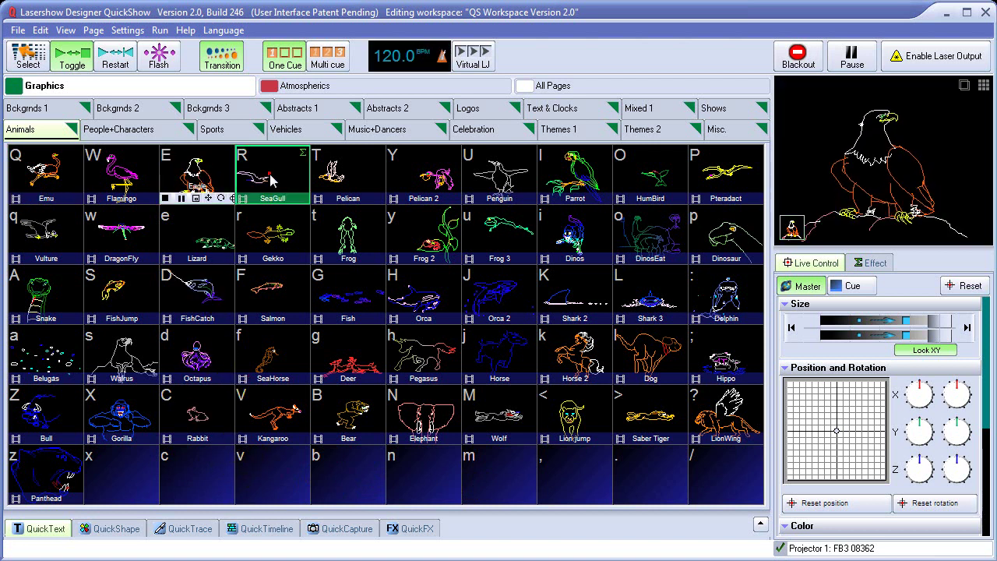
pyautogui.click(341, 177)
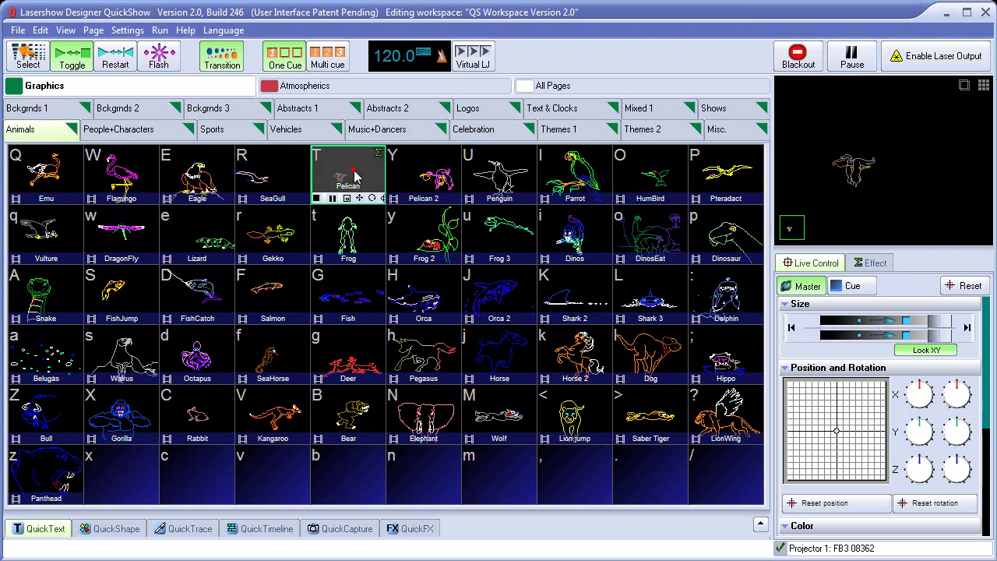
pyautogui.click(350, 178)
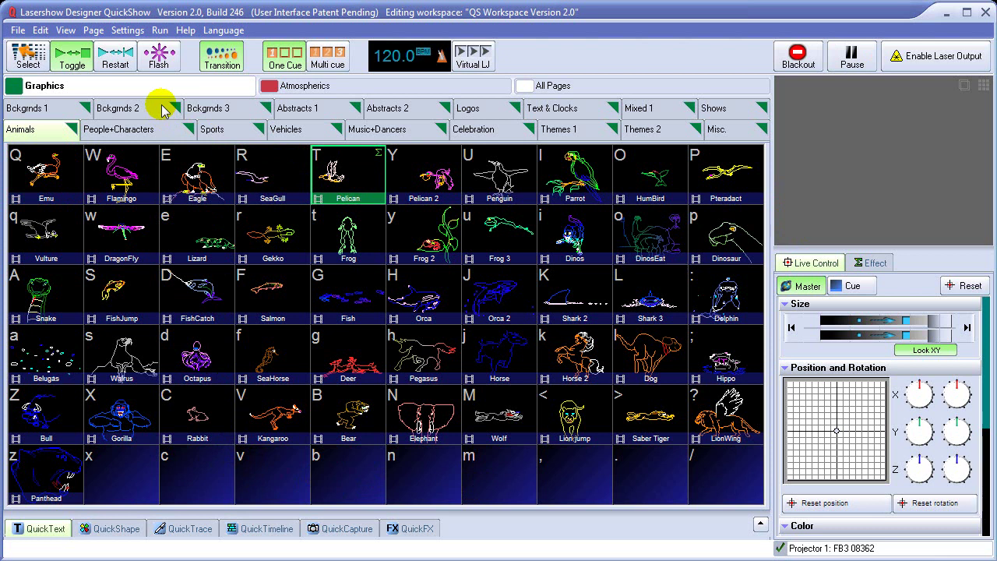
# Bring up the projector settings and output the test pattern to Zone 1: Scanner 1 Main
pyautogui.click(126, 32)
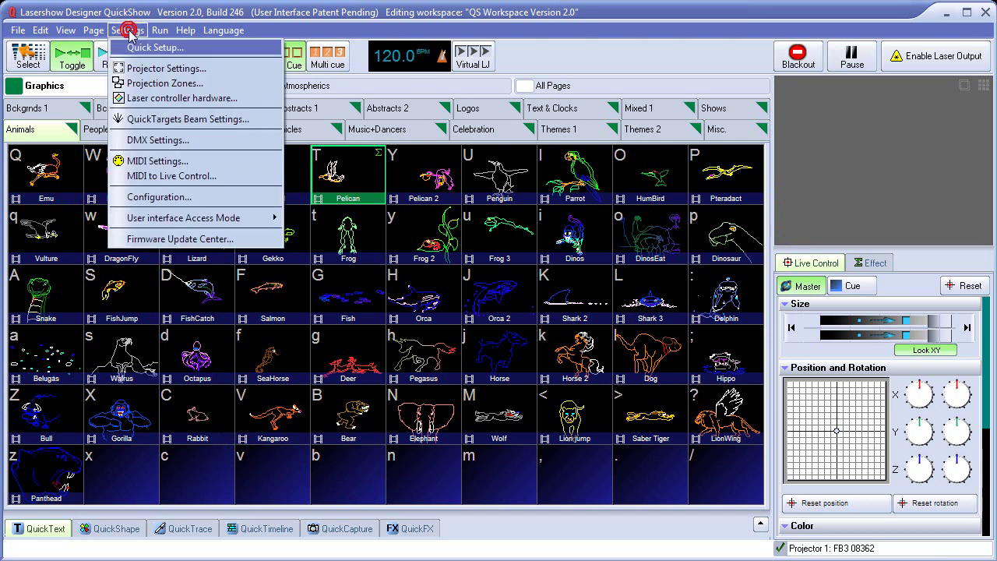
pyautogui.click(155, 69)
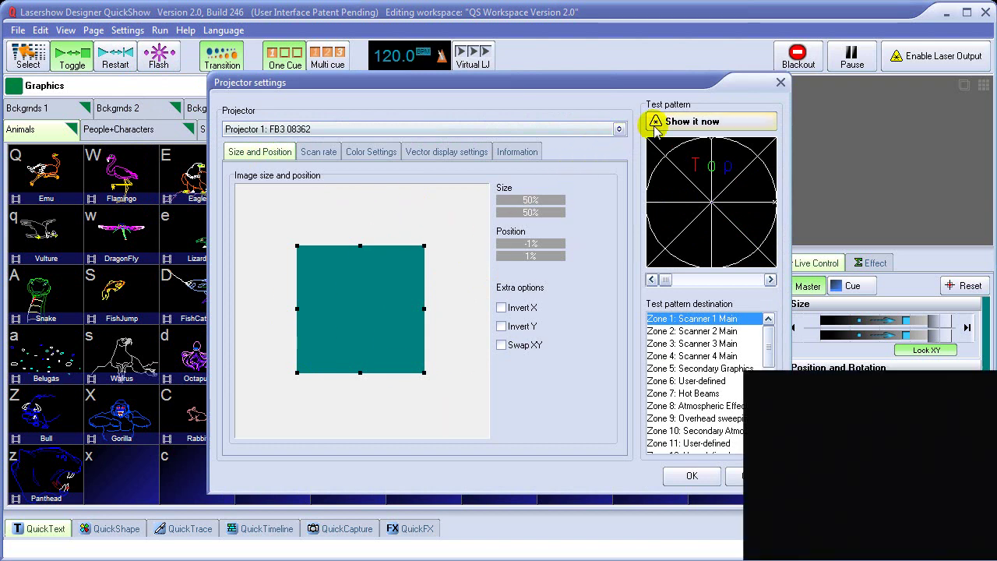
pyautogui.click(686, 123)
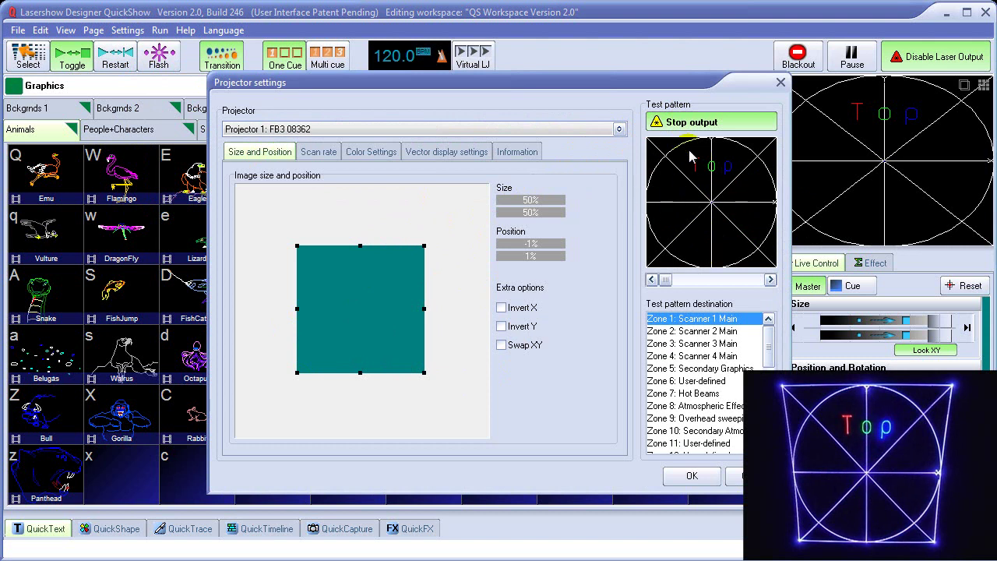
# Go through the available test patterns to examine their laser output, and return to the first one with the word Top
pyautogui.click(770, 280)
pyautogui.click(770, 280)
pyautogui.click(770, 279)
pyautogui.click(770, 279)
pyautogui.click(770, 280)
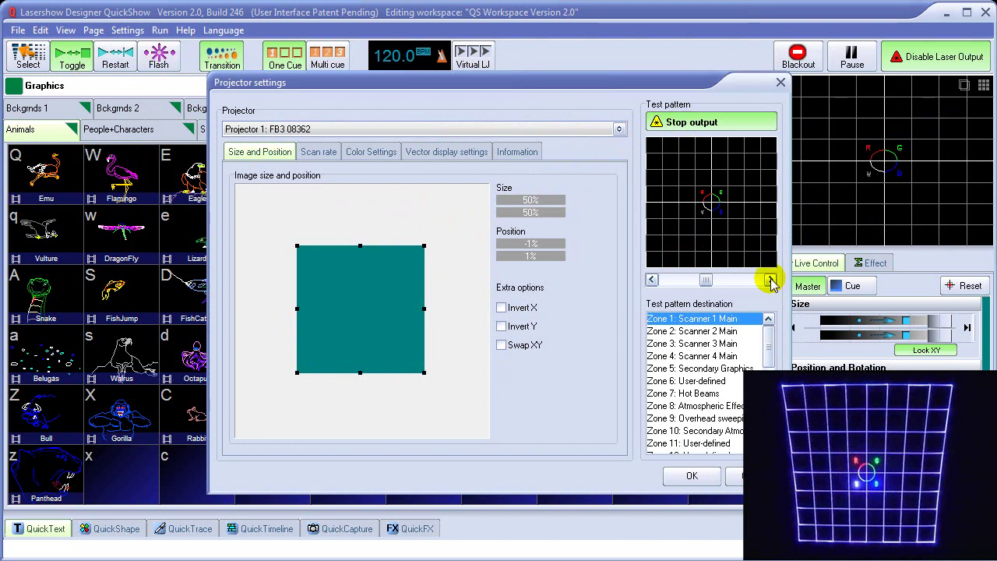
pyautogui.click(770, 280)
pyautogui.click(770, 280)
pyautogui.click(770, 280)
pyautogui.click(770, 279)
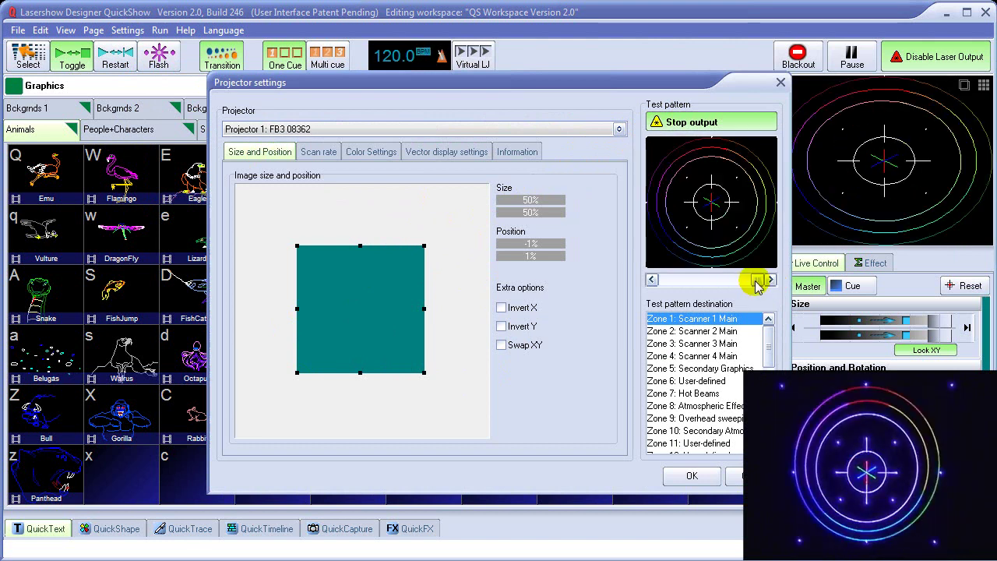
pyautogui.click(652, 279)
pyautogui.click(652, 279)
pyautogui.click(652, 280)
pyautogui.click(652, 280)
pyautogui.click(652, 280)
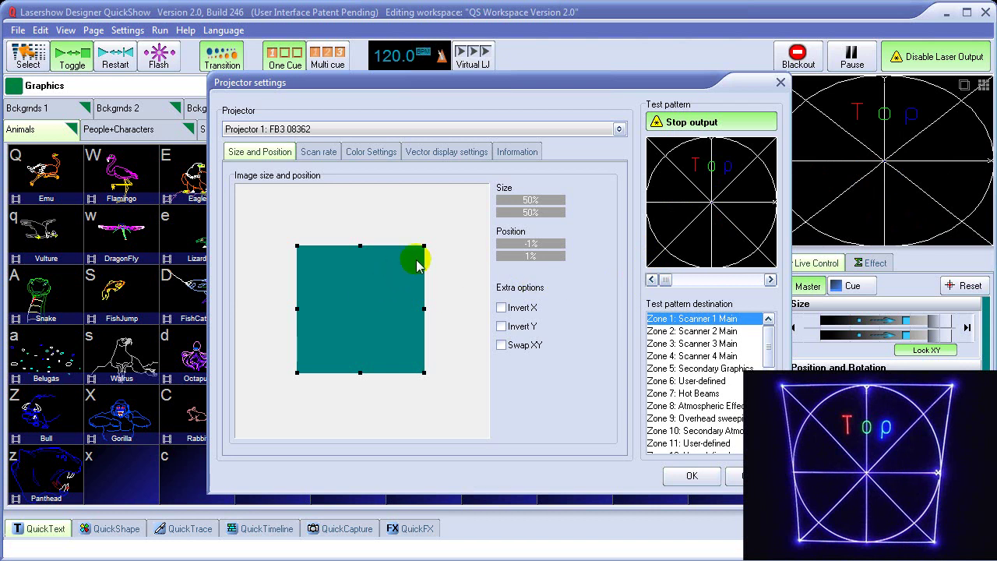
# Resize the projected image to about 77% by 51% and move it to about 0% horizontally and 5% vertically
pyautogui.moveTo(424, 243); pyautogui.dragTo(348, 311)
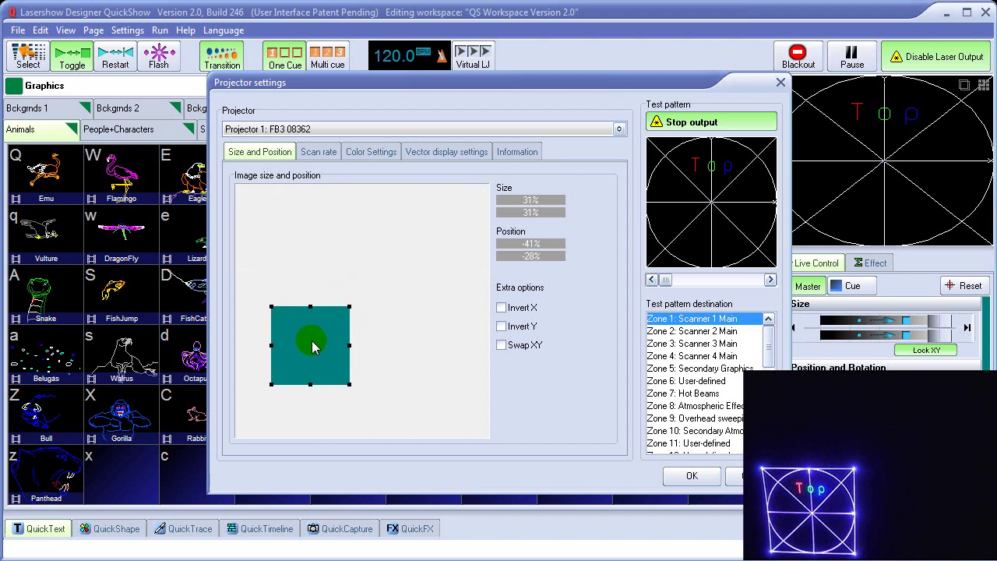
pyautogui.moveTo(309, 352); pyautogui.dragTo(461, 241)
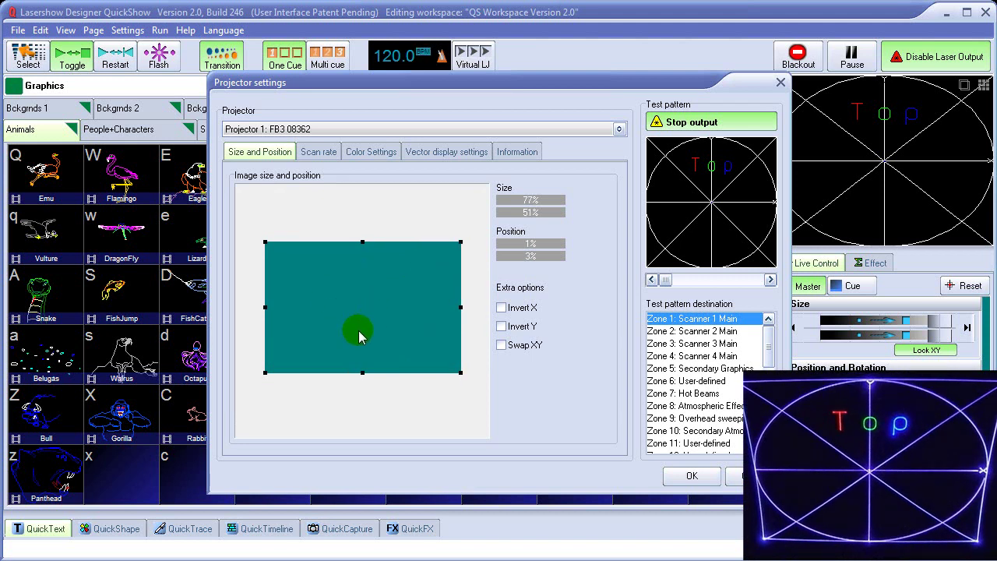
pyautogui.moveTo(387, 305); pyautogui.dragTo(390, 299)
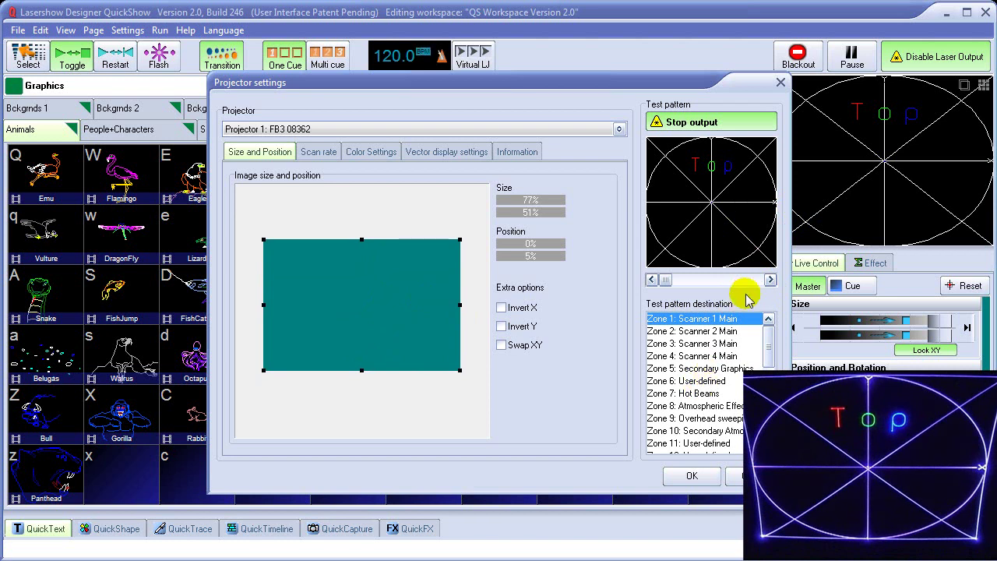
# Check the resized image with the diamond, grid and circle-row test patterns, and switch to the second pattern with the small central frame
pyautogui.click(769, 280)
pyautogui.click(769, 280)
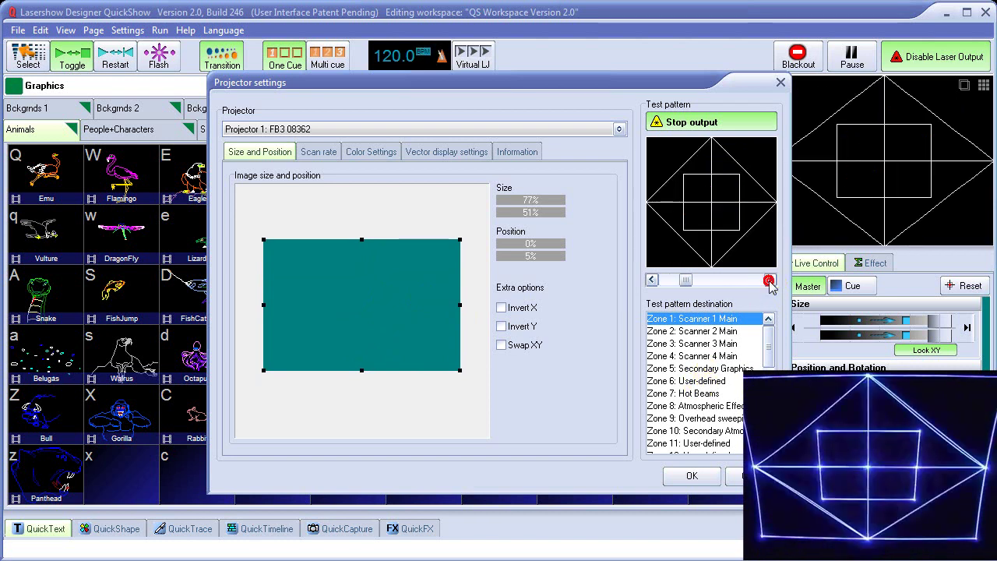
pyautogui.click(769, 280)
pyautogui.click(769, 280)
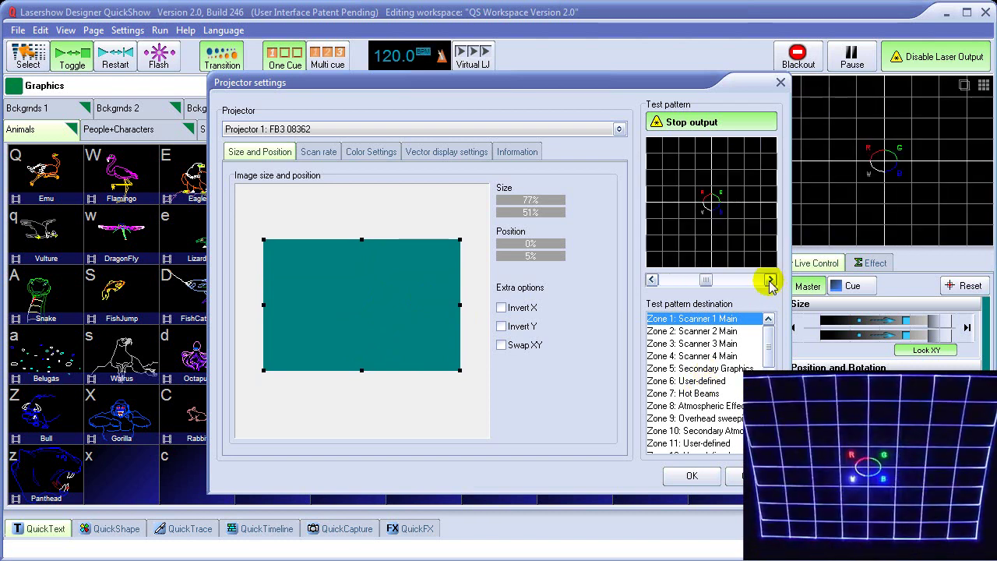
pyautogui.click(769, 280)
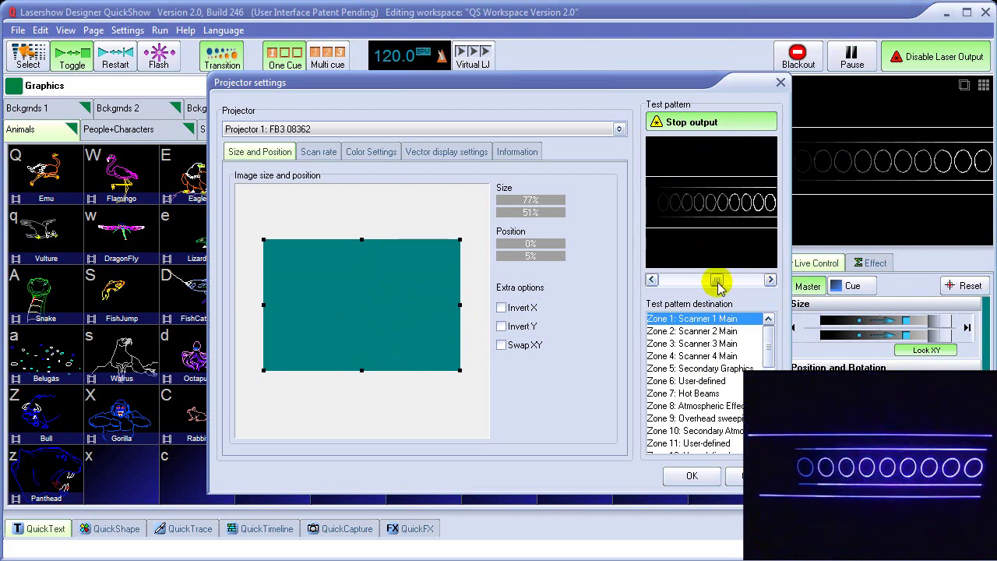
pyautogui.moveTo(714, 279); pyautogui.dragTo(656, 284)
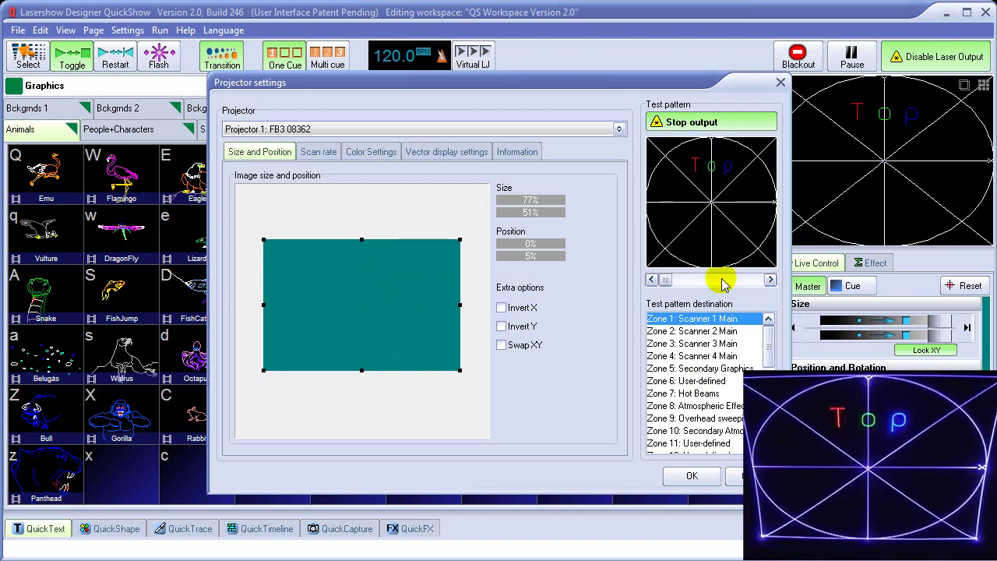
pyautogui.click(769, 279)
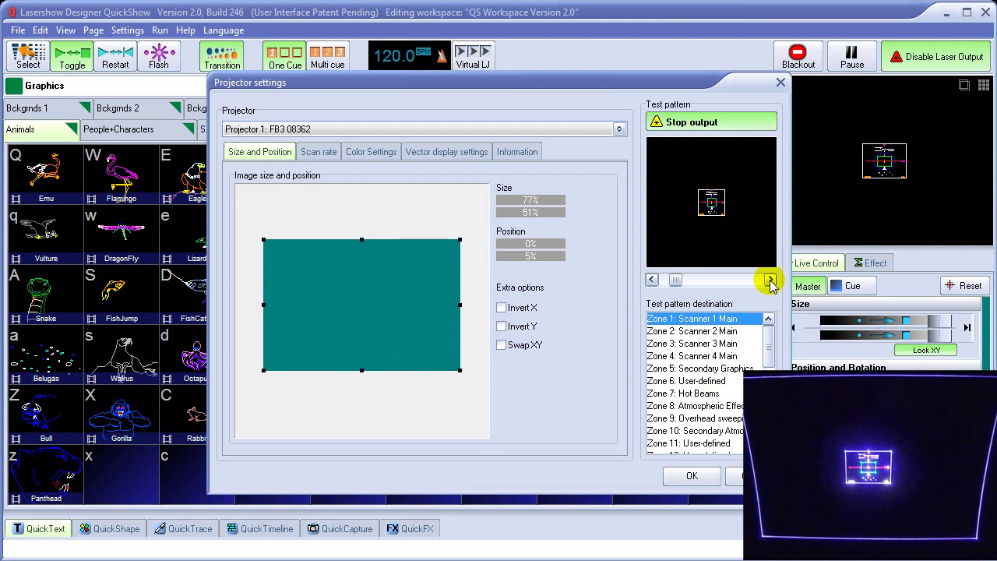
# Review the scan rate settings, switch back to the Top test pattern and return to the size and position settings
pyautogui.click(316, 154)
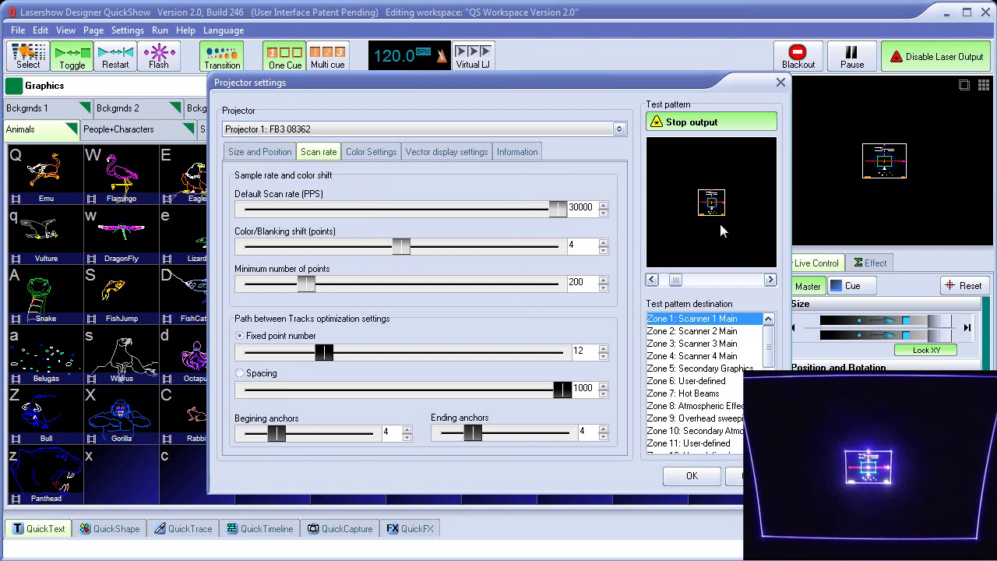
pyautogui.click(651, 278)
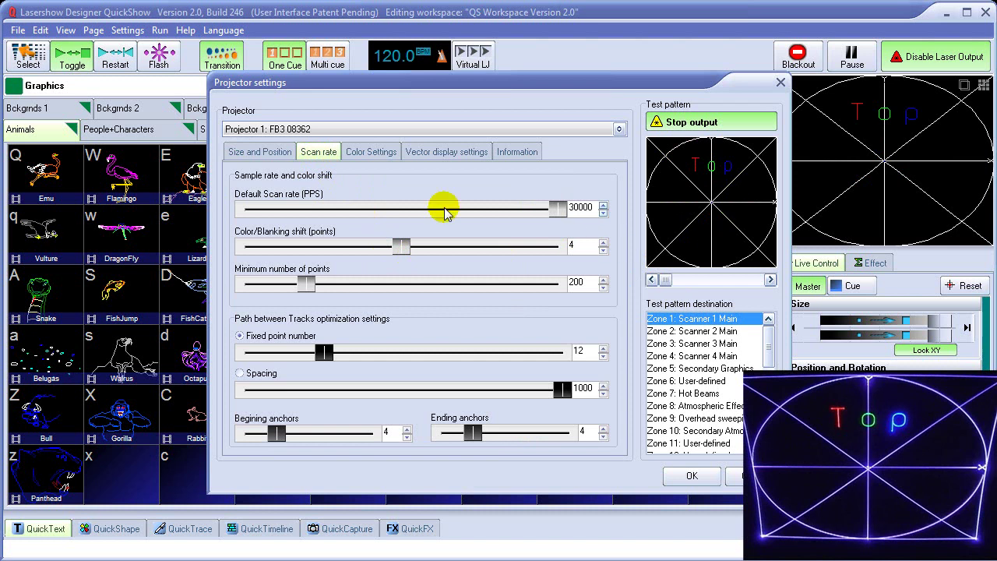
pyautogui.click(272, 152)
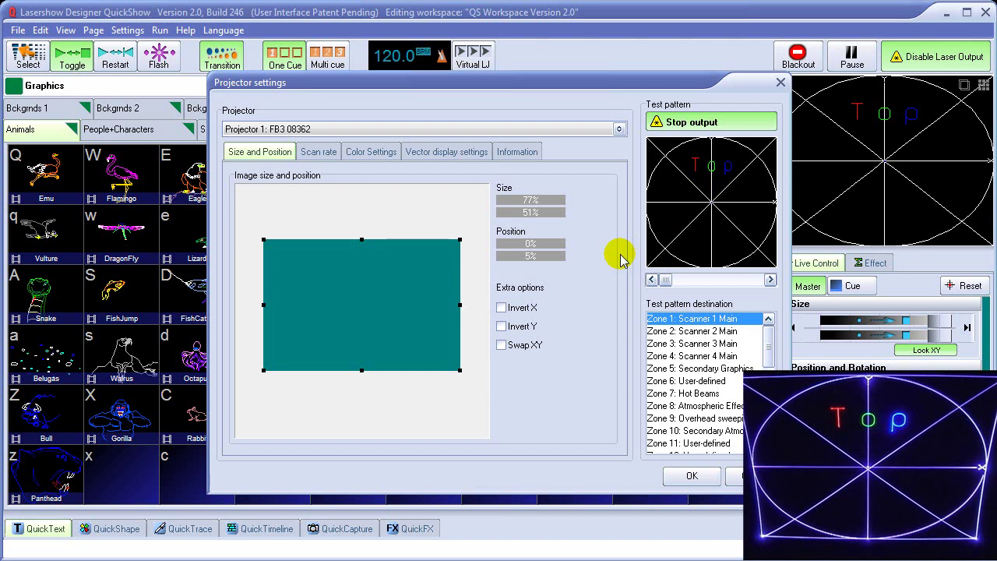
# Try the Invert X, Invert Y and Swap XY options one at a time on the projected image, switching each off again
pyautogui.click(501, 308)
pyautogui.click(500, 308)
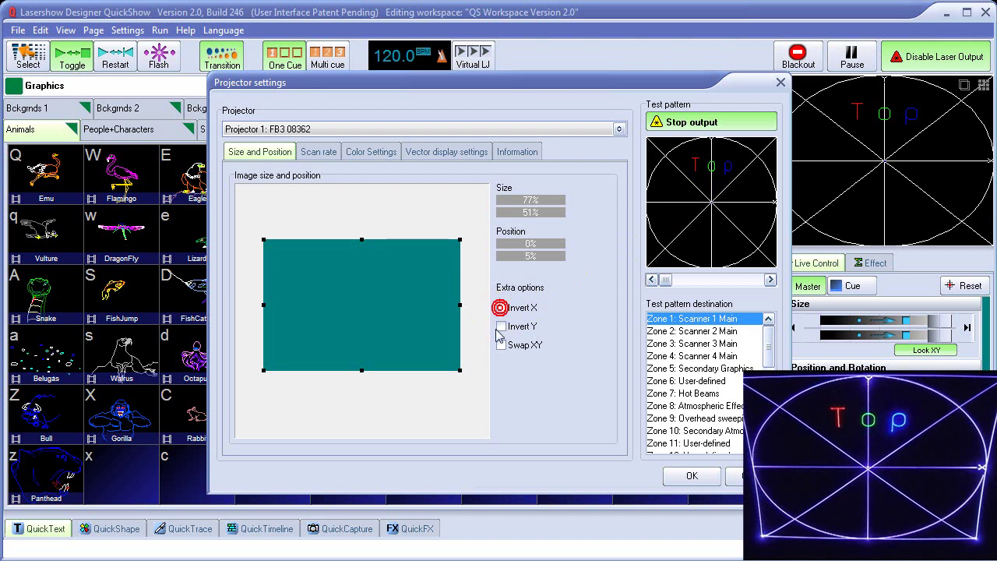
pyautogui.click(501, 327)
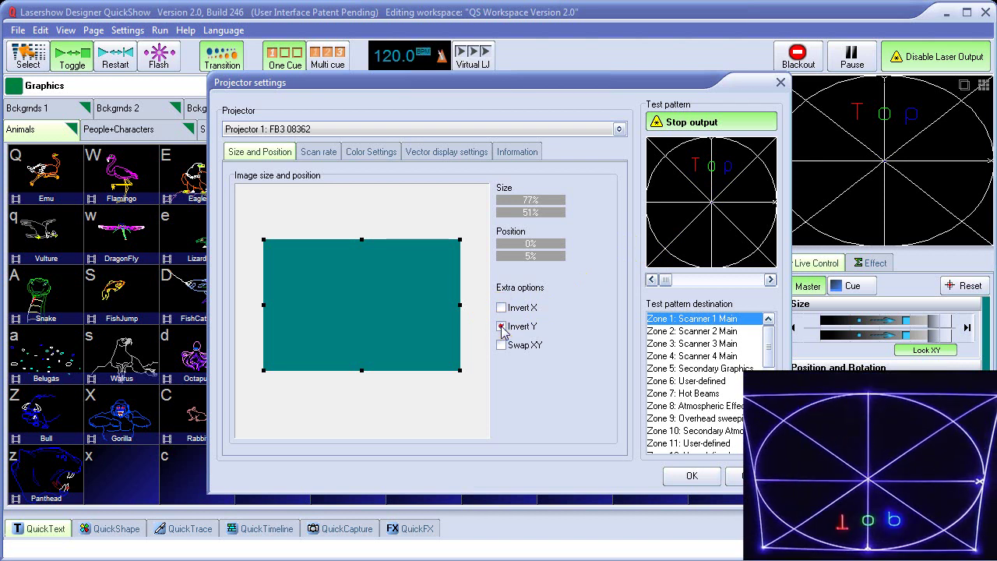
pyautogui.click(501, 327)
pyautogui.click(502, 346)
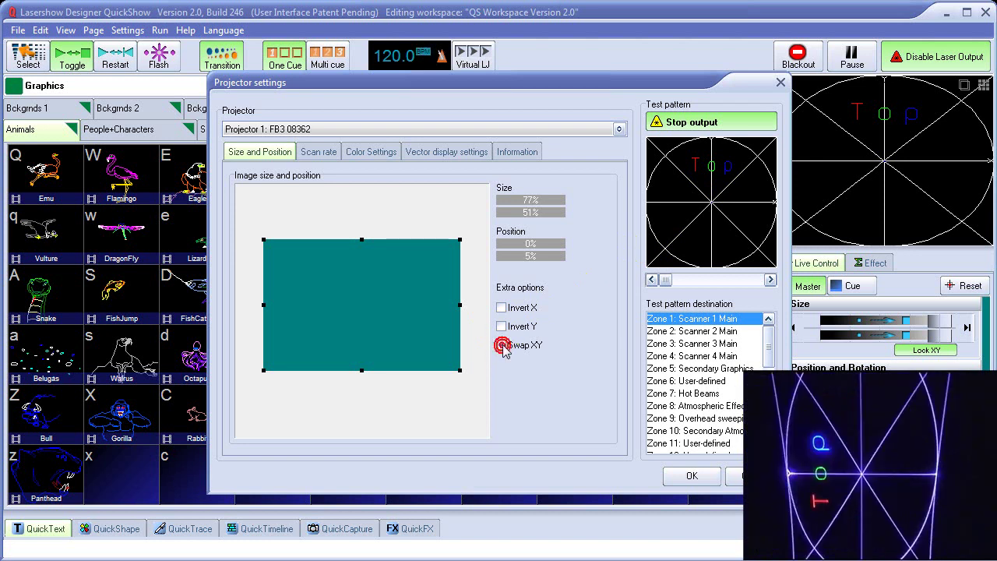
pyautogui.click(502, 345)
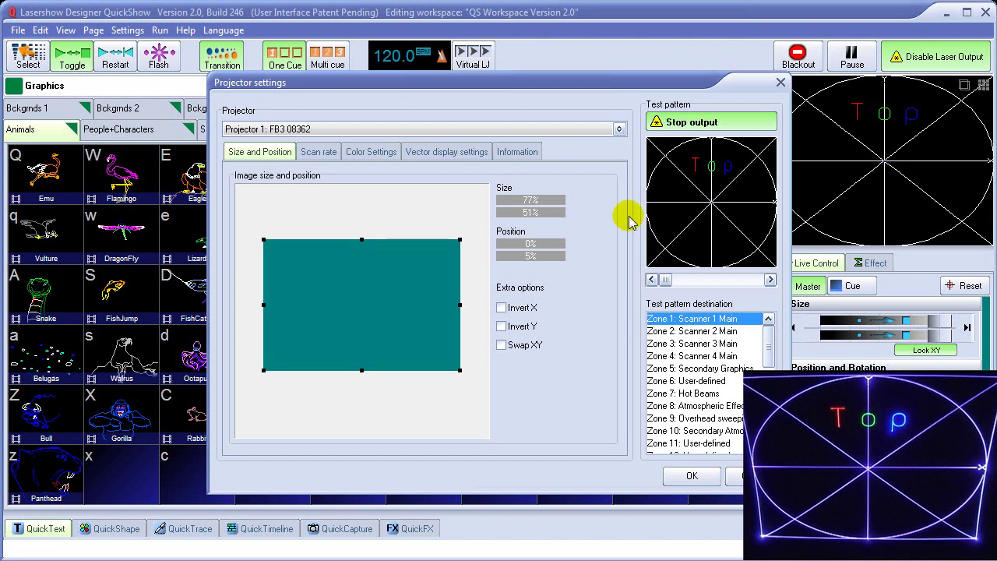
# Try combinations of Swap XY, Invert Y and Invert X on the projected image, and leave all three options cleared
pyautogui.click(502, 345)
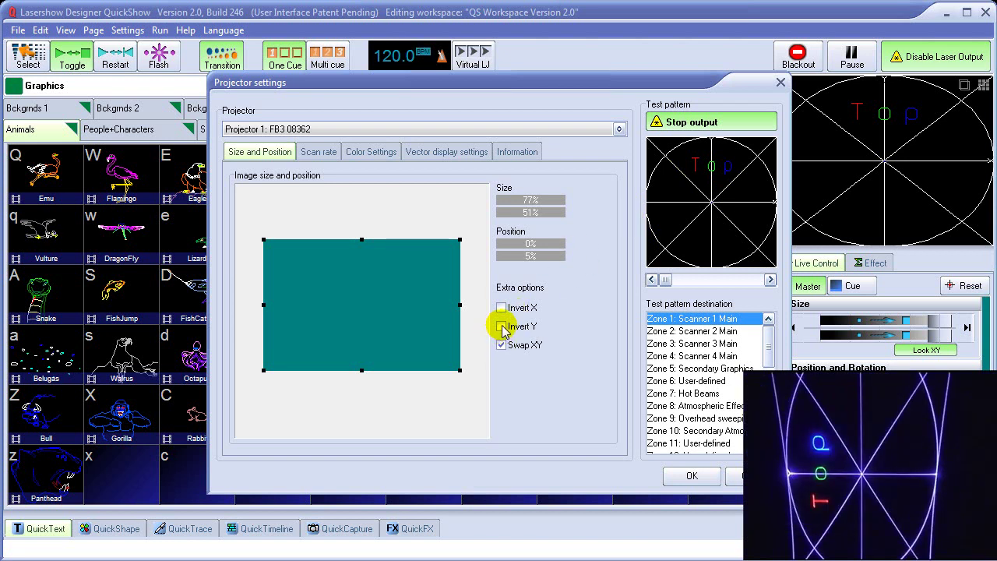
pyautogui.click(501, 326)
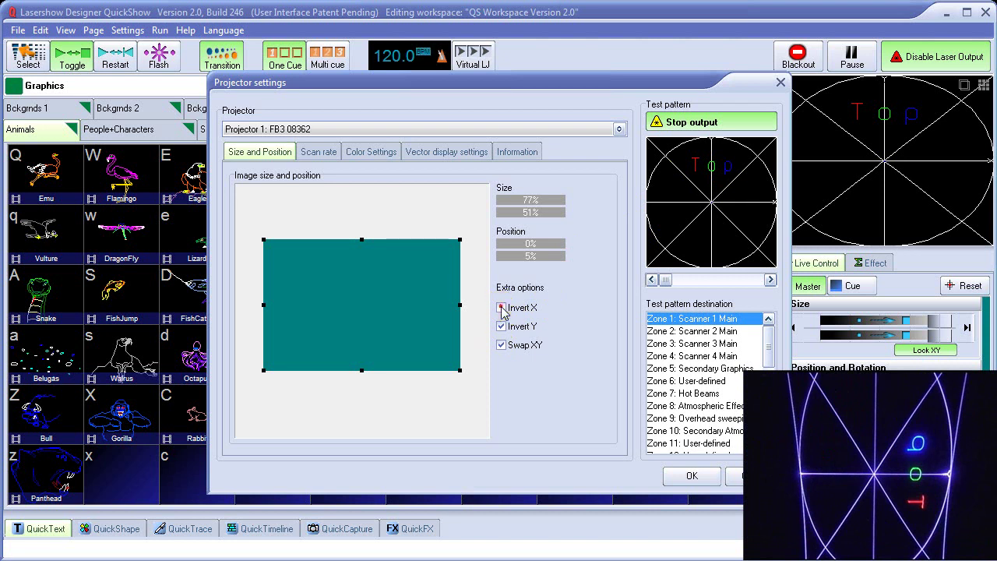
pyautogui.click(501, 308)
pyautogui.click(502, 326)
pyautogui.click(501, 344)
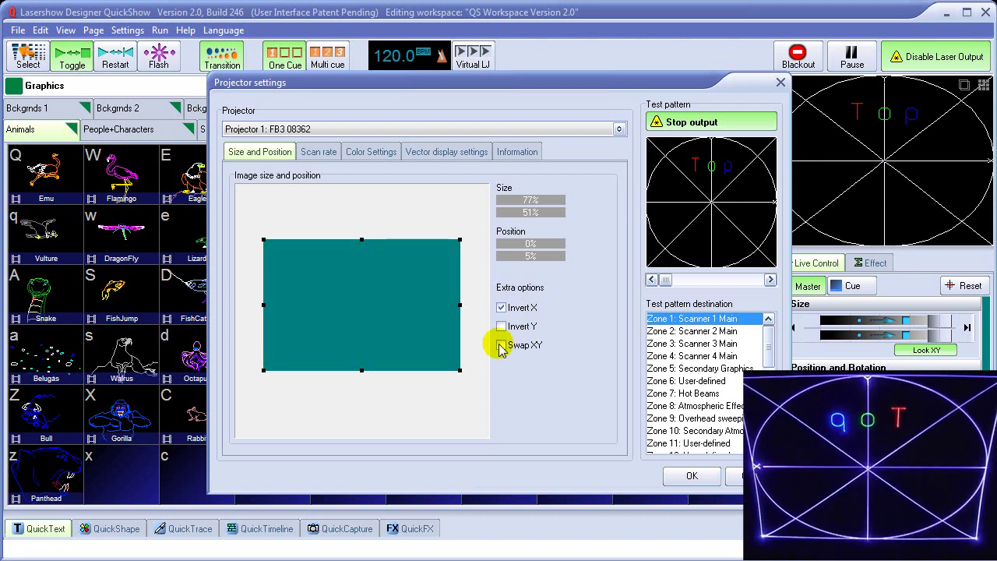
pyautogui.click(501, 346)
pyautogui.click(500, 346)
pyautogui.click(501, 308)
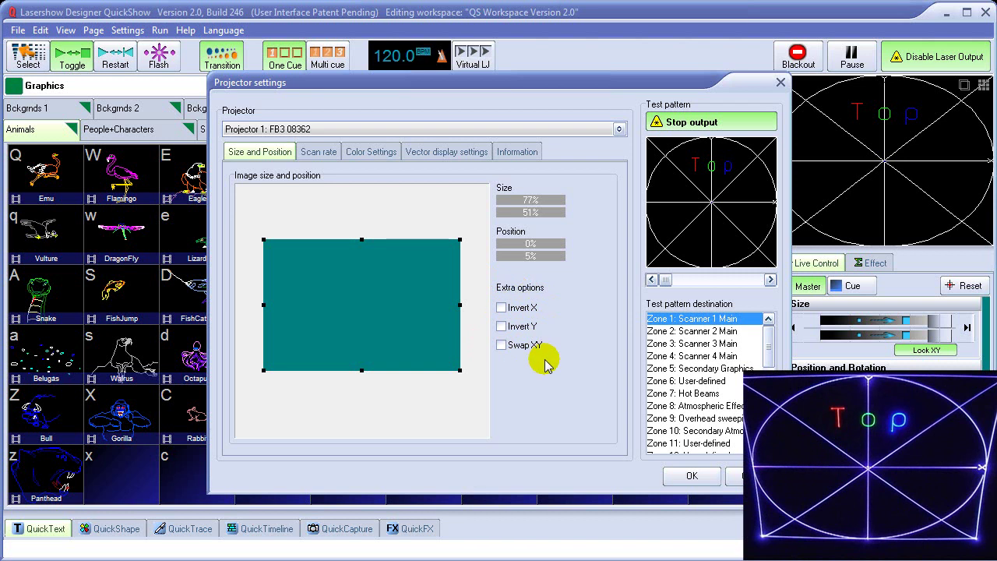
pyautogui.click(501, 345)
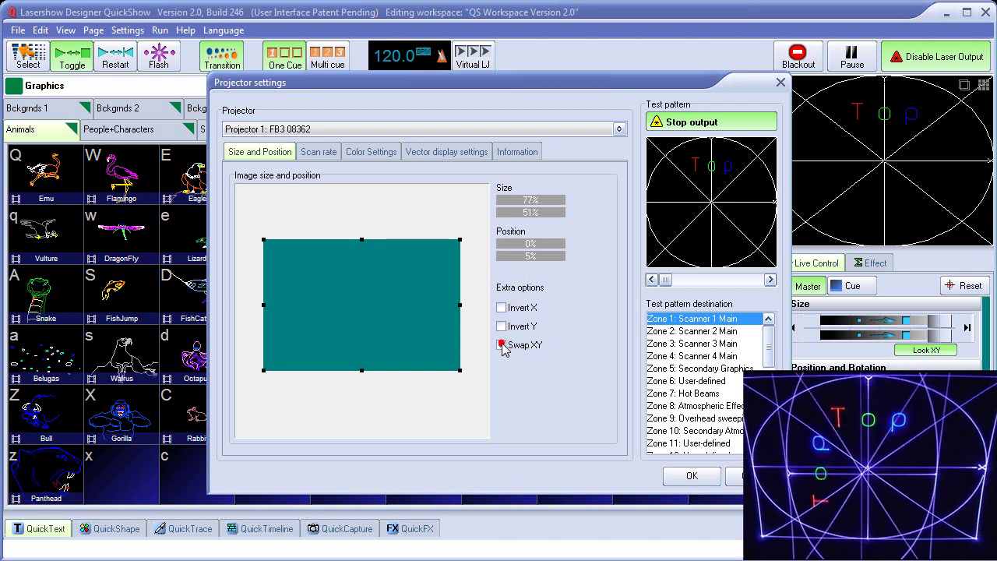
pyautogui.click(501, 345)
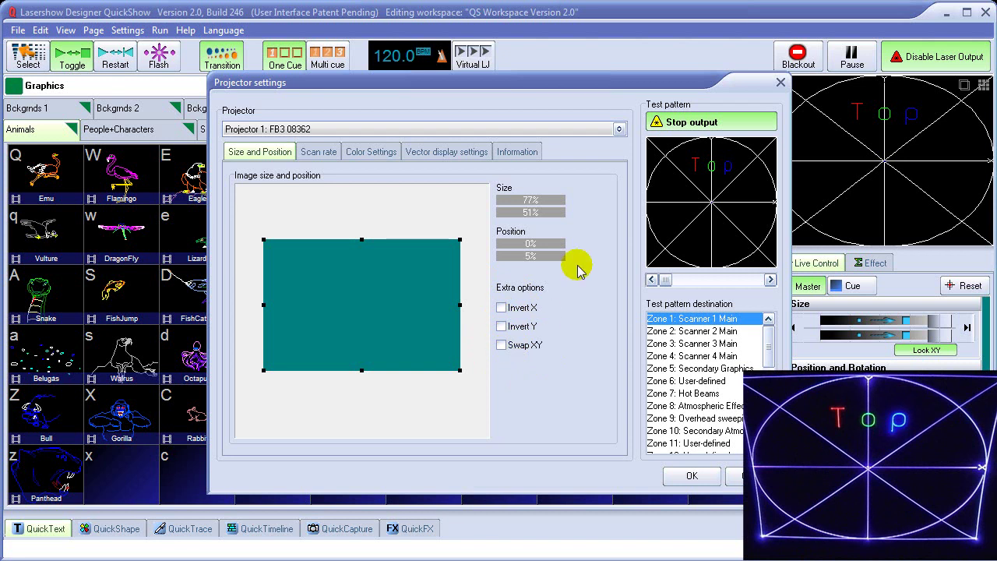
# Switch to the test pattern with the small central frame and enlarge the image to 100% by 100% at position 0%, 0%
pyautogui.click(769, 279)
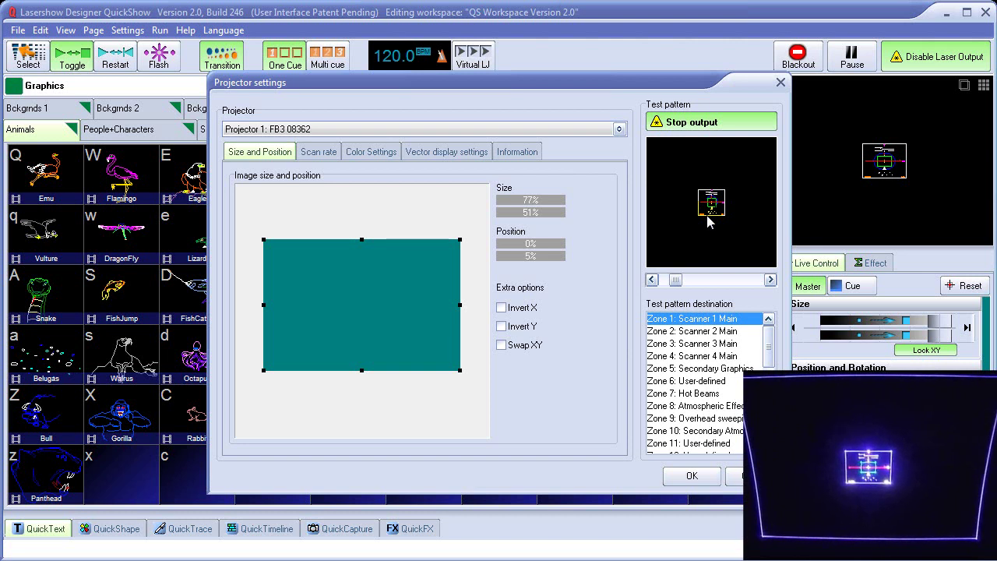
pyautogui.moveTo(458, 237); pyautogui.dragTo(489, 184)
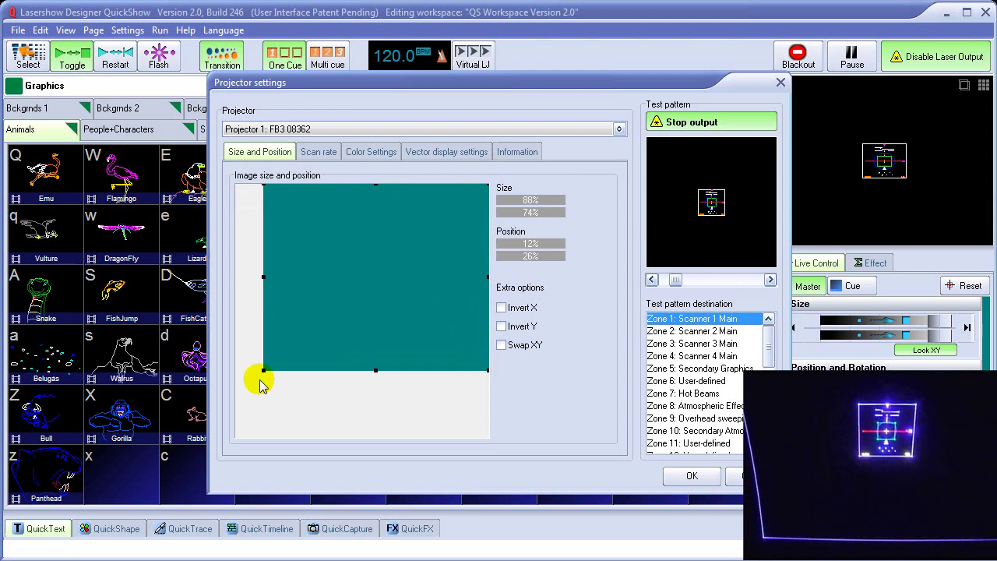
pyautogui.moveTo(263, 364); pyautogui.dragTo(212, 471)
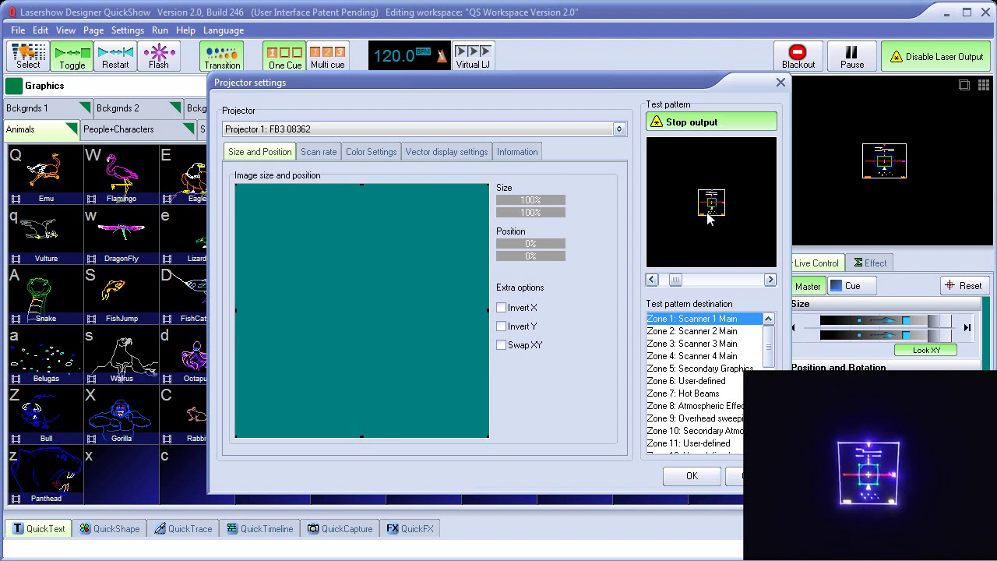
# In the scan rate settings, try a default scan rate of 11000 PPS and return it to 30000 PPS
pyautogui.click(310, 149)
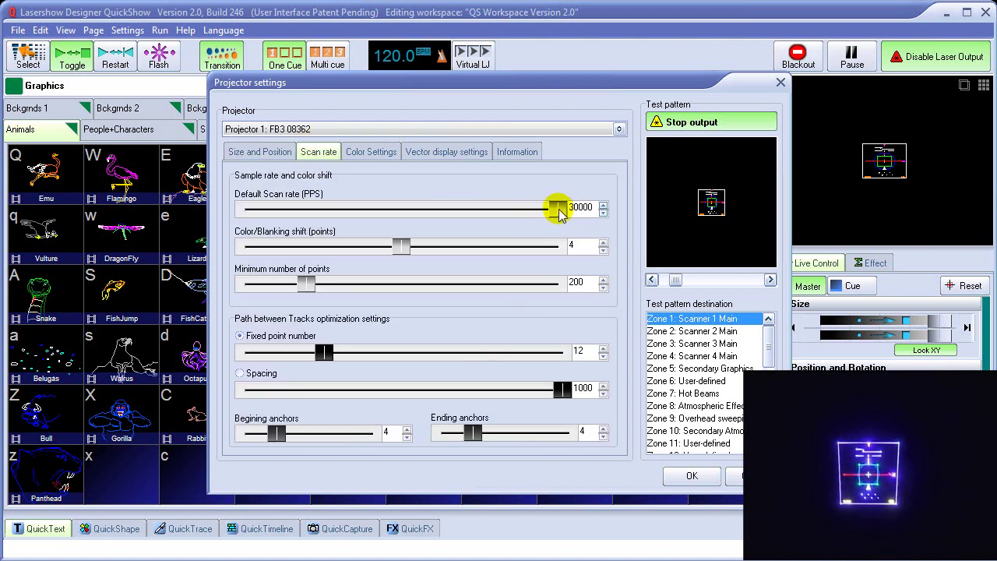
pyautogui.moveTo(557, 210); pyautogui.dragTo(311, 213)
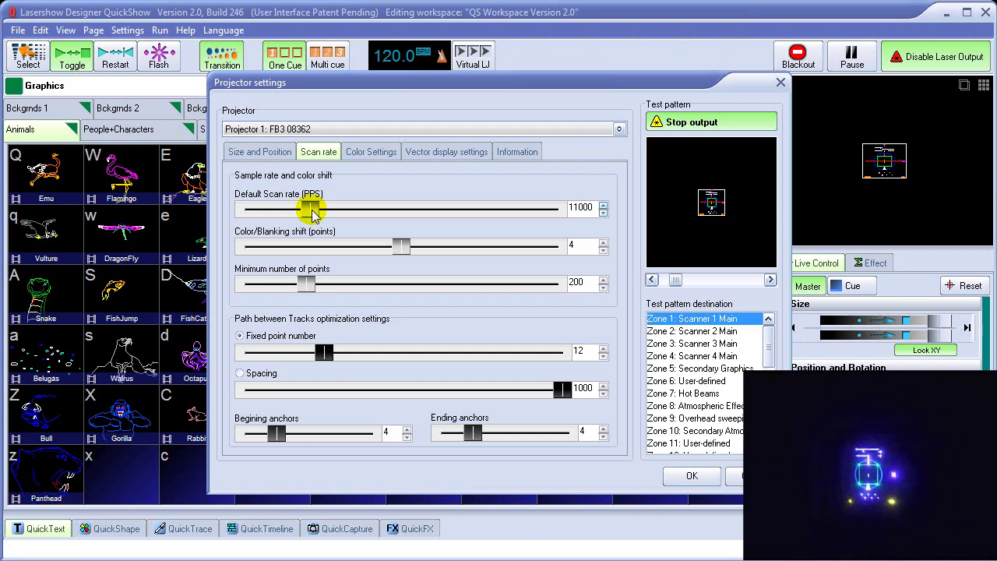
pyautogui.moveTo(314, 215); pyautogui.dragTo(574, 217)
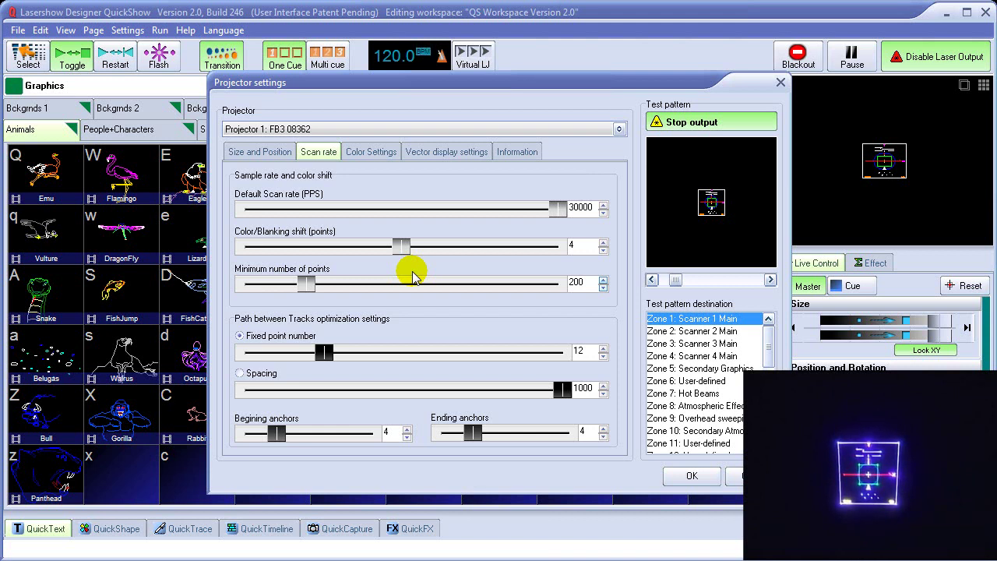
# Try a color/blanking shift of 3 points and return it to 4 points
pyautogui.click(399, 246)
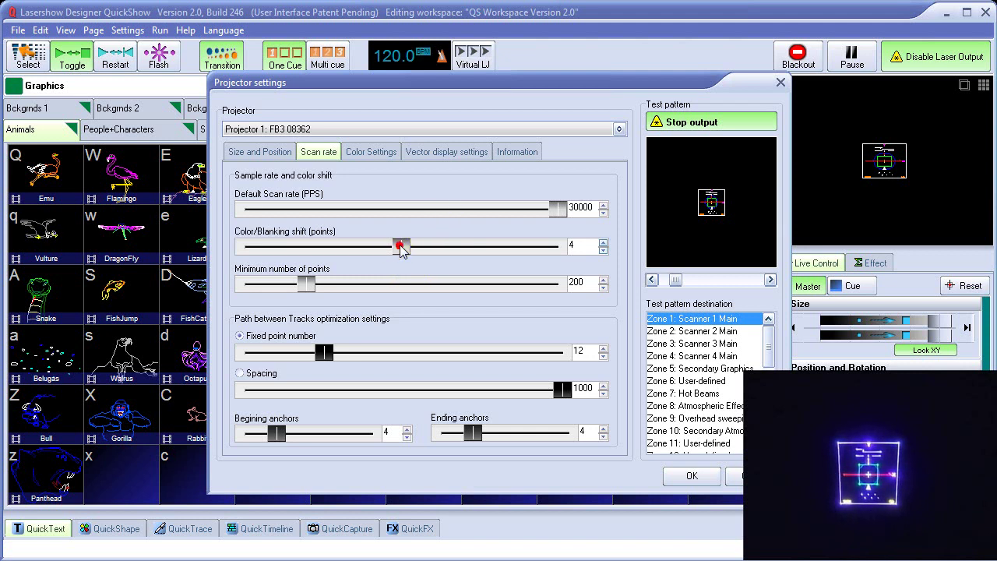
pyautogui.moveTo(387, 264); pyautogui.dragTo(366, 308)
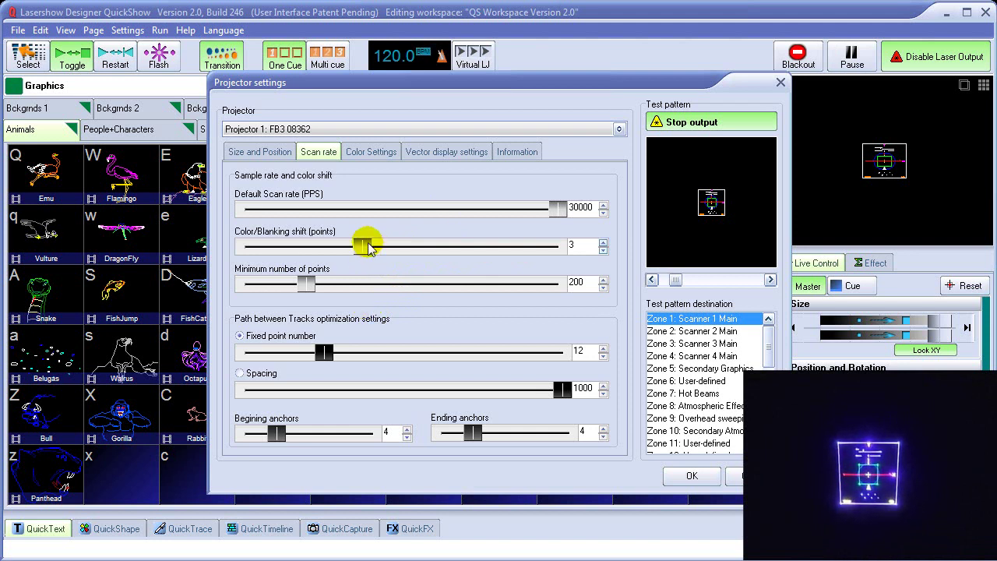
pyautogui.moveTo(365, 251); pyautogui.dragTo(418, 267)
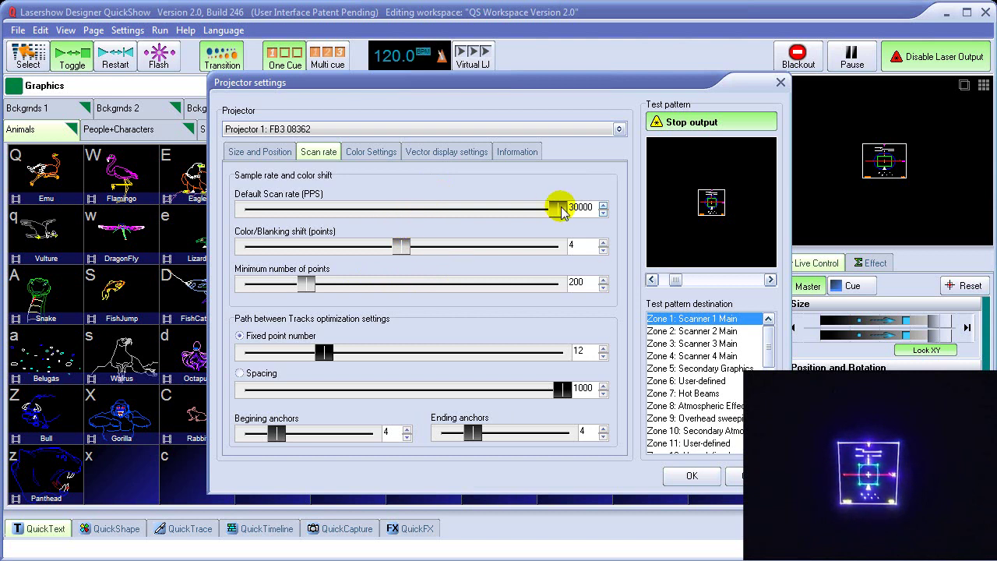
pyautogui.moveTo(562, 210)
pyautogui.mouseDown()
pyautogui.moveTo(534, 208)
pyautogui.moveTo(561, 208)
pyautogui.mouseUp()
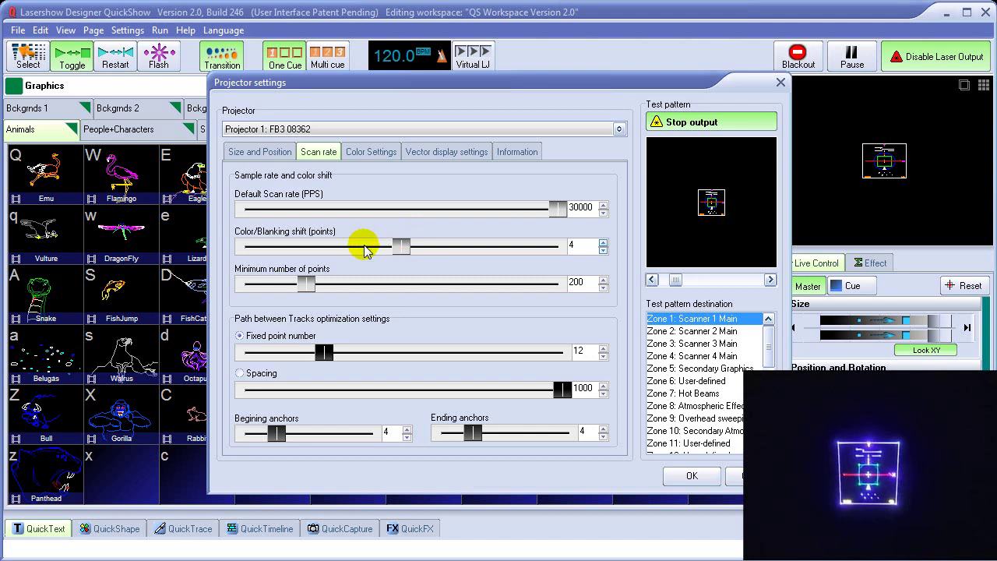
# Resize the projected image to about 63% by 52% and move it to about 1% horizontally and 0% vertically
pyautogui.click(279, 152)
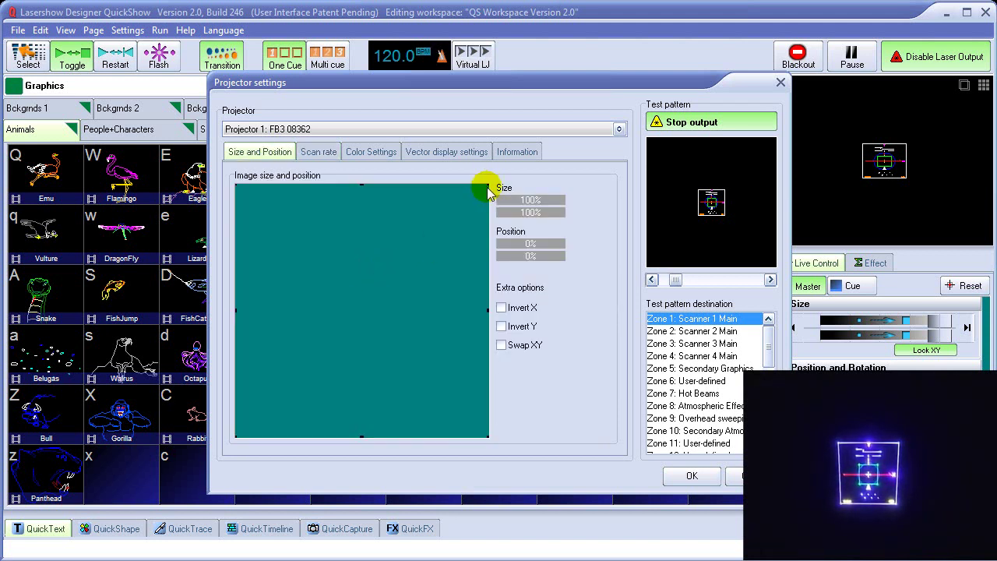
pyautogui.moveTo(487, 188); pyautogui.dragTo(416, 269)
pyautogui.moveTo(356, 338); pyautogui.dragTo(380, 315)
pyautogui.moveTo(381, 326); pyautogui.dragTo(378, 316)
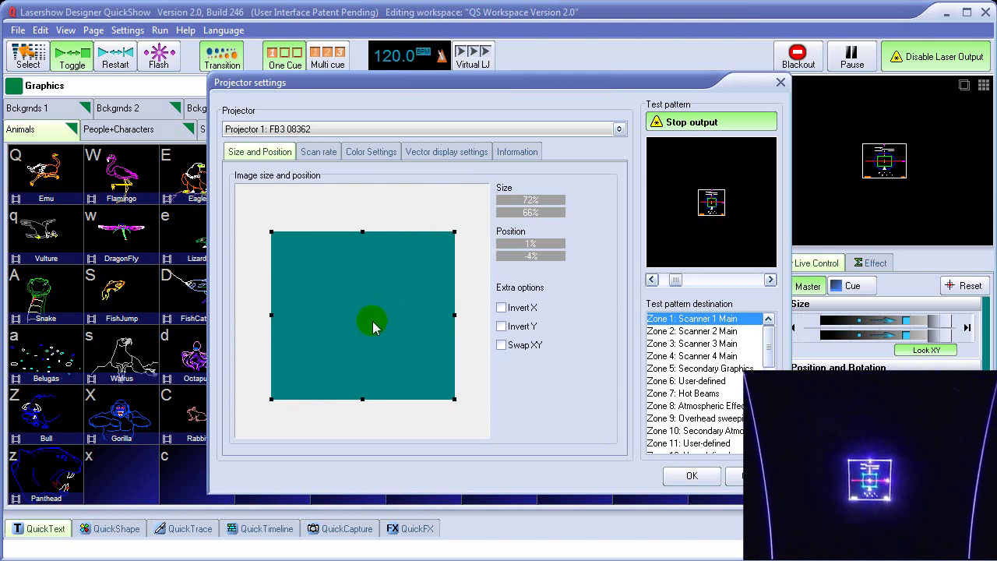
pyautogui.moveTo(270, 398); pyautogui.dragTo(283, 372)
pyautogui.click(394, 301)
pyautogui.moveTo(455, 230)
pyautogui.mouseDown()
pyautogui.moveTo(442, 251)
pyautogui.moveTo(442, 243)
pyautogui.mouseUp()
# Check the resized image with the remaining test patterns up to the concentric colored circles, and accept the projector settings
pyautogui.click(771, 279)
pyautogui.click(771, 279)
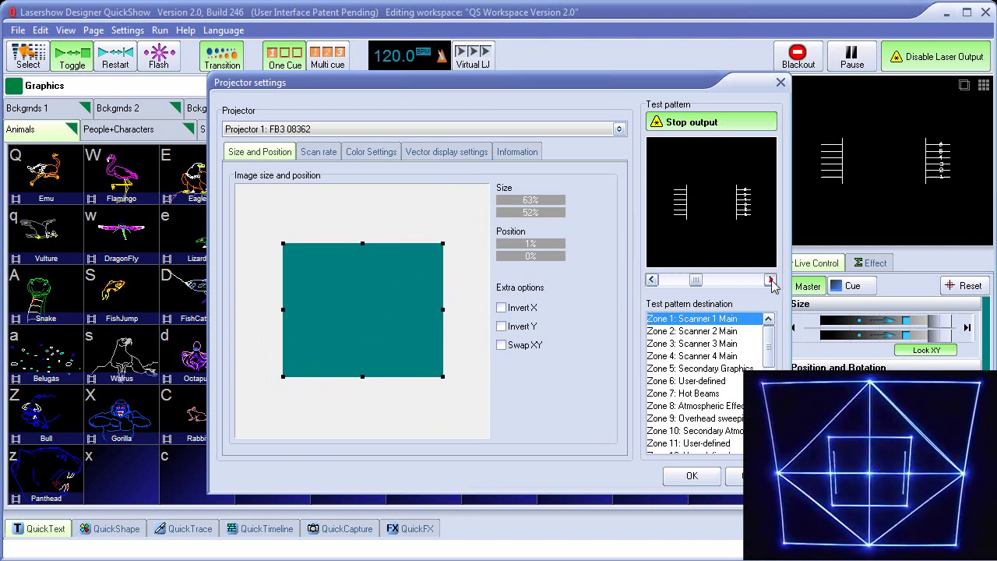
pyautogui.click(771, 279)
pyautogui.click(771, 279)
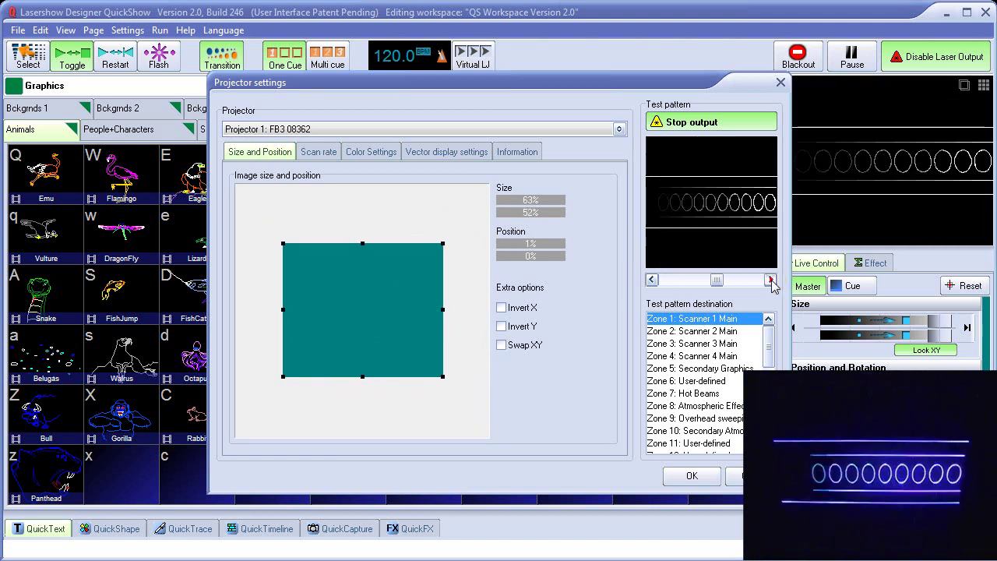
pyautogui.click(771, 280)
pyautogui.click(771, 280)
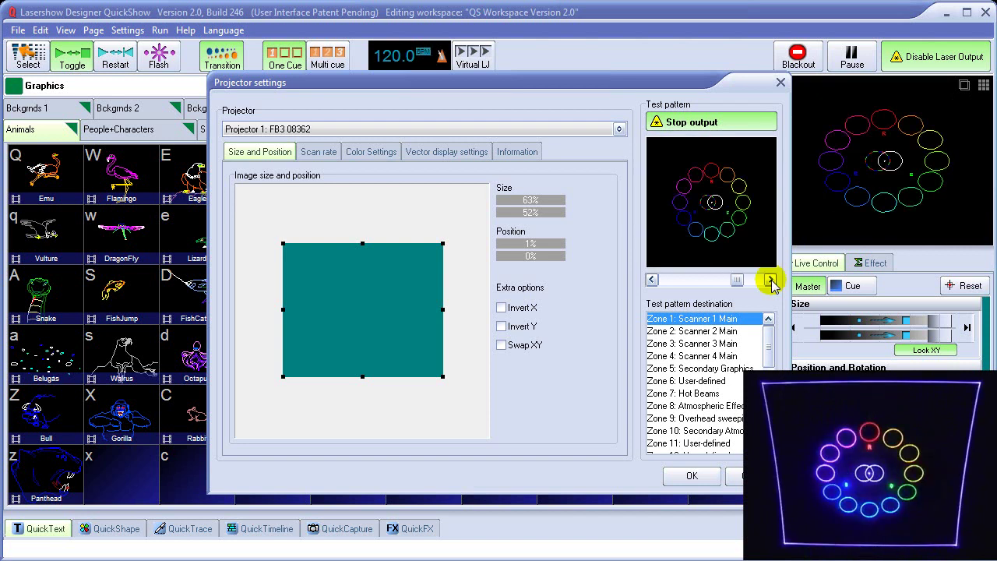
pyautogui.click(771, 280)
pyautogui.click(771, 279)
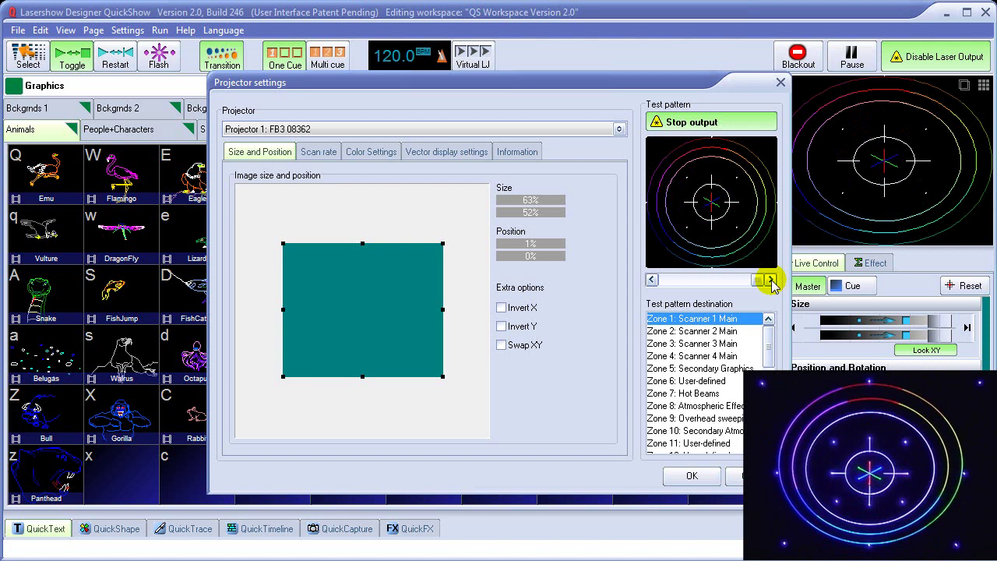
pyautogui.click(696, 480)
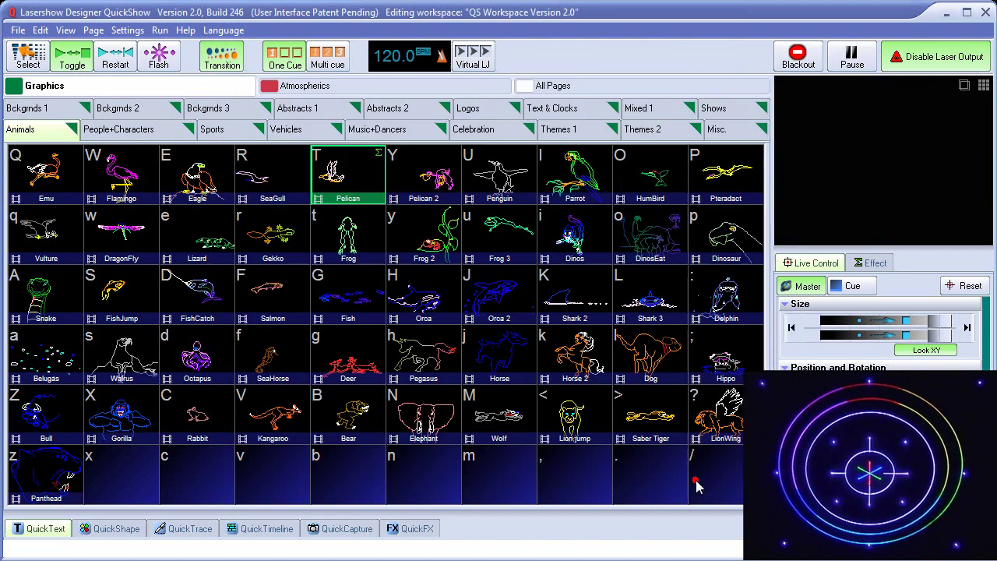
# Play the Pelican 2, Frog 2, Fish and Orca animal cues to view them on the laser output
pyautogui.click(435, 174)
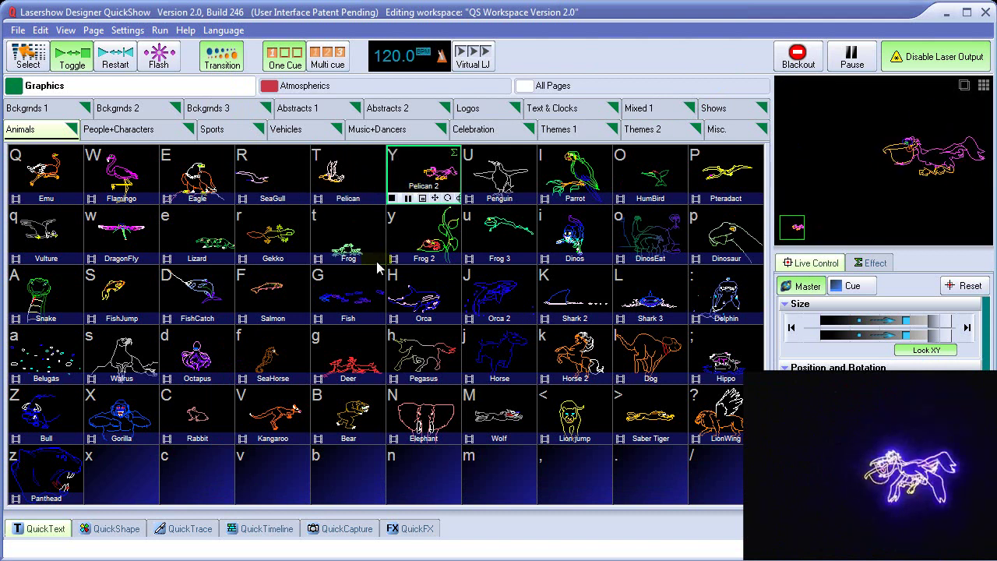
pyautogui.click(421, 233)
pyautogui.click(350, 296)
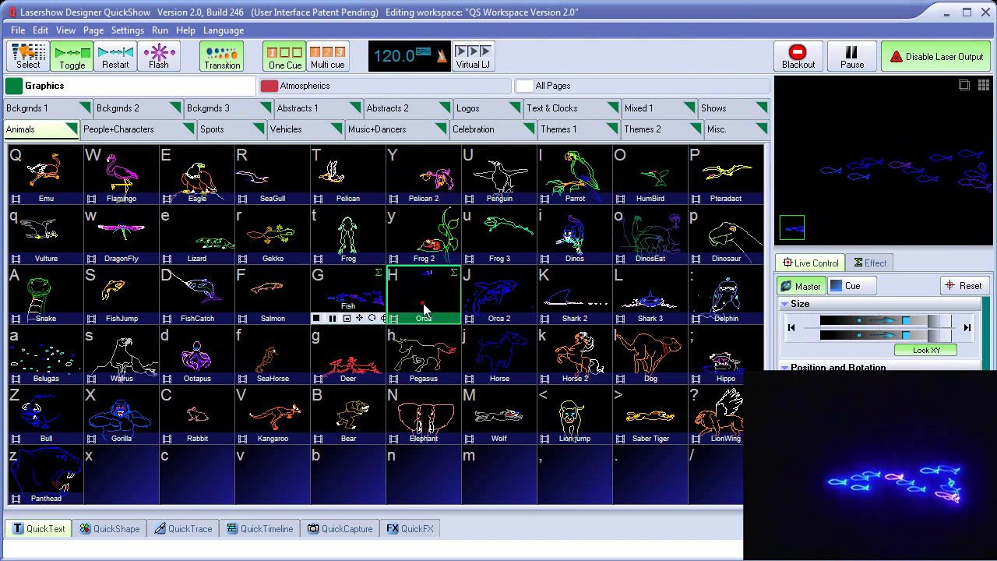
# Switch to the Bckgrnds 3 cue page and play the Rope 2, Worms, Squares and HoleWall cues
pyautogui.click(225, 111)
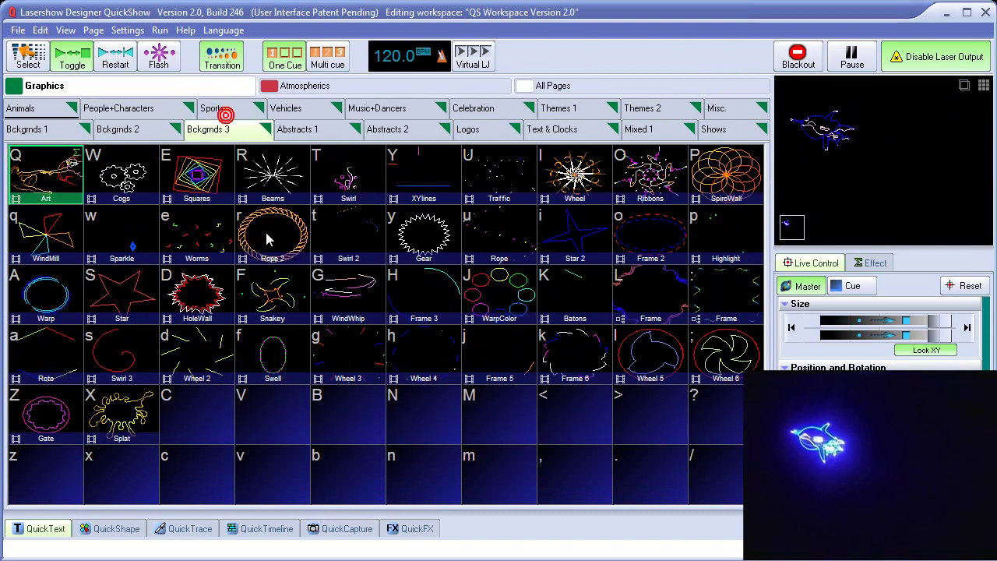
pyautogui.click(265, 238)
pyautogui.click(192, 257)
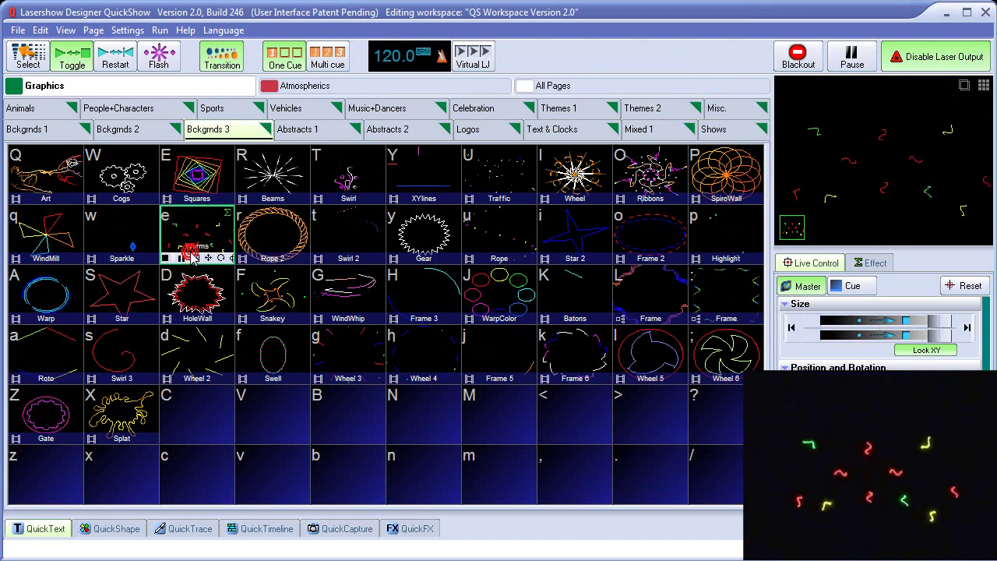
pyautogui.click(208, 198)
pyautogui.click(191, 295)
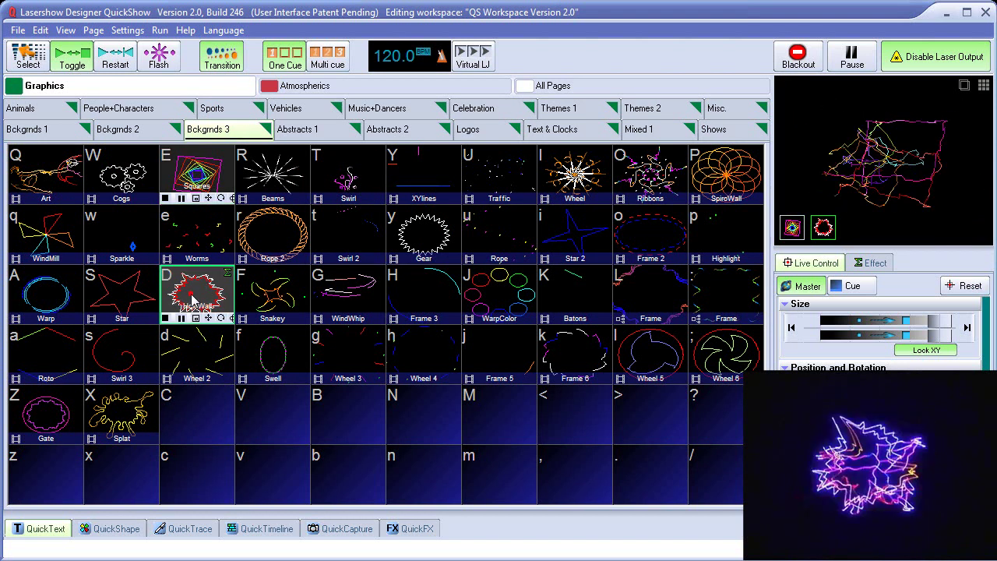
# Play the Star, WindMill and Cogs background cues to view them on the laser output
pyautogui.click(111, 284)
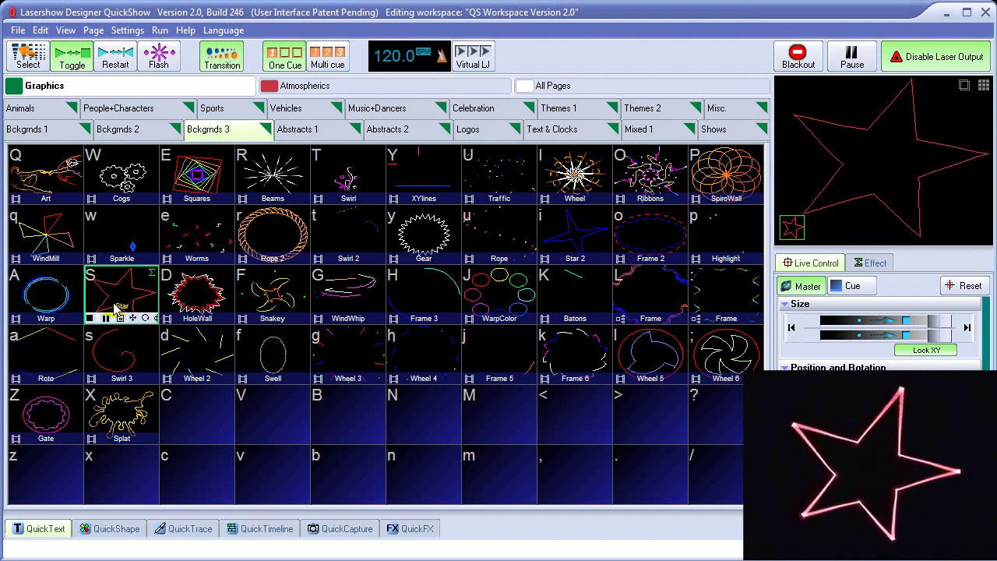
pyautogui.click(49, 243)
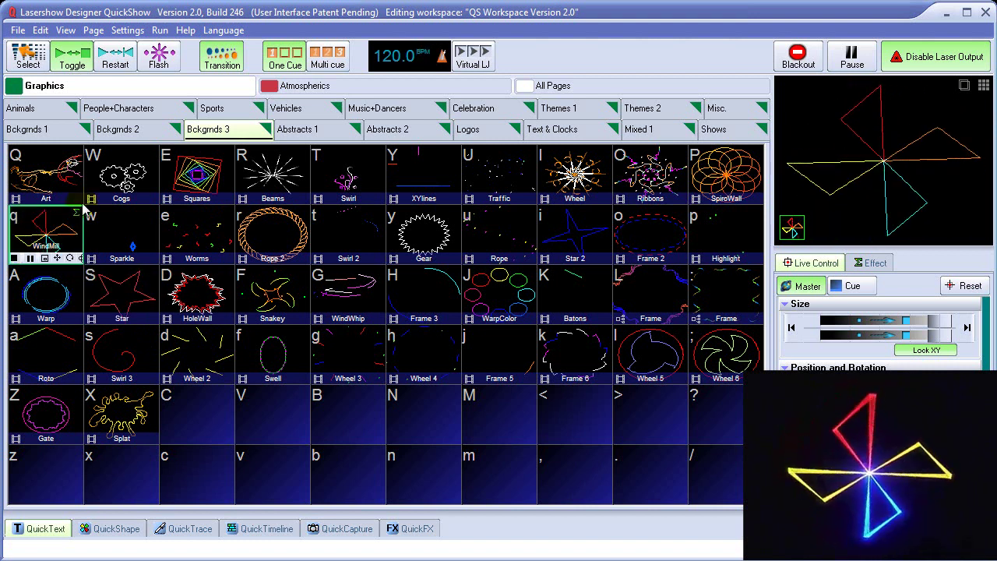
pyautogui.click(49, 235)
pyautogui.click(103, 174)
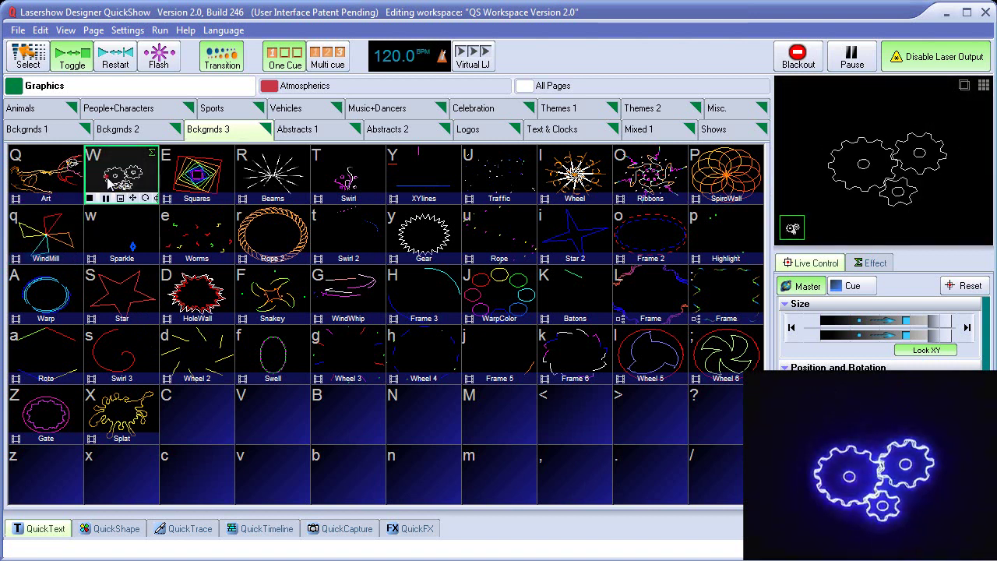
# Switch to the Animals cue page and play the Flamingo cue briefly, stopping it again
pyautogui.click(35, 108)
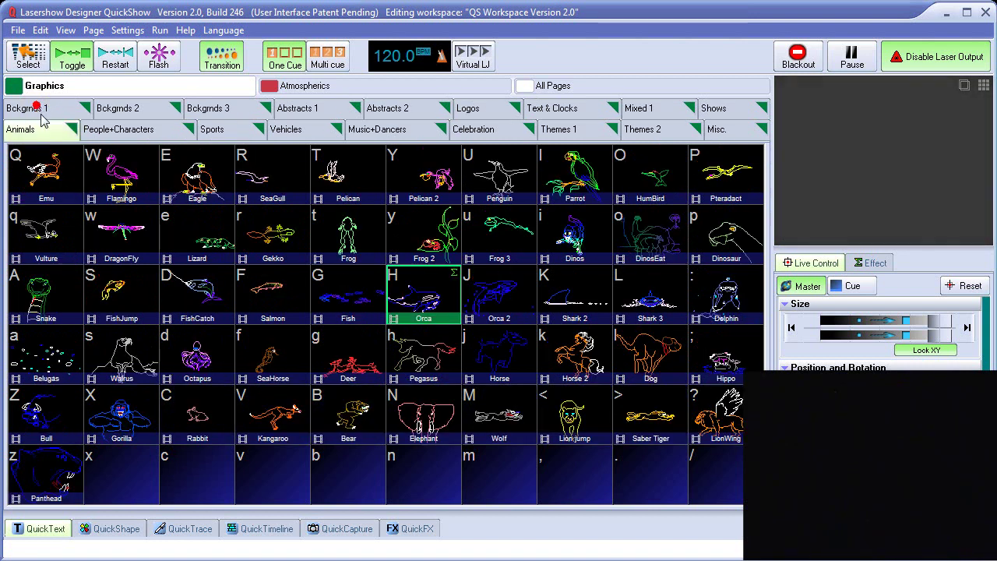
pyautogui.click(123, 184)
pyautogui.click(123, 184)
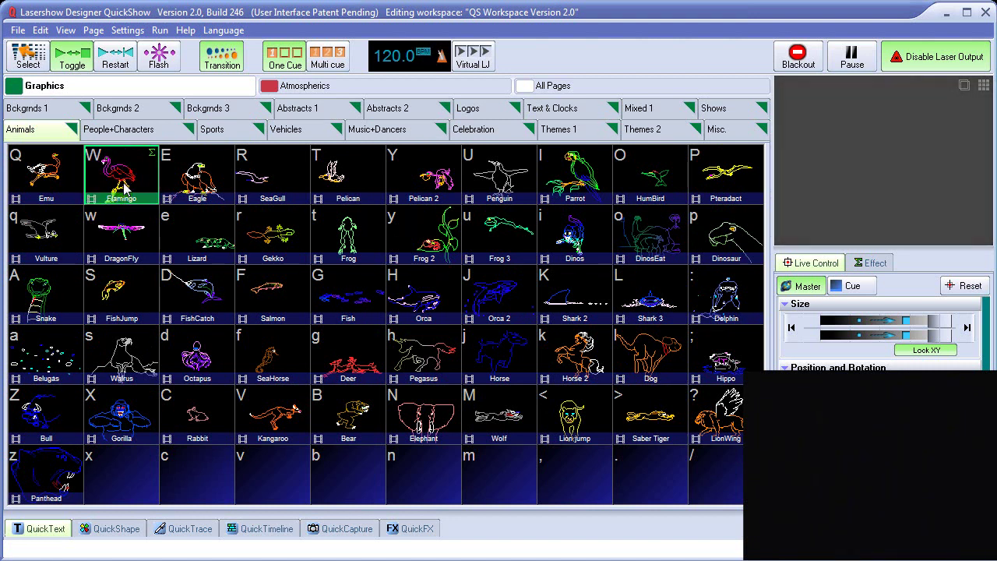
# Open the Projection Zones settings and project the grid pattern for Zone 1: Scanner 1 Main
pyautogui.click(123, 31)
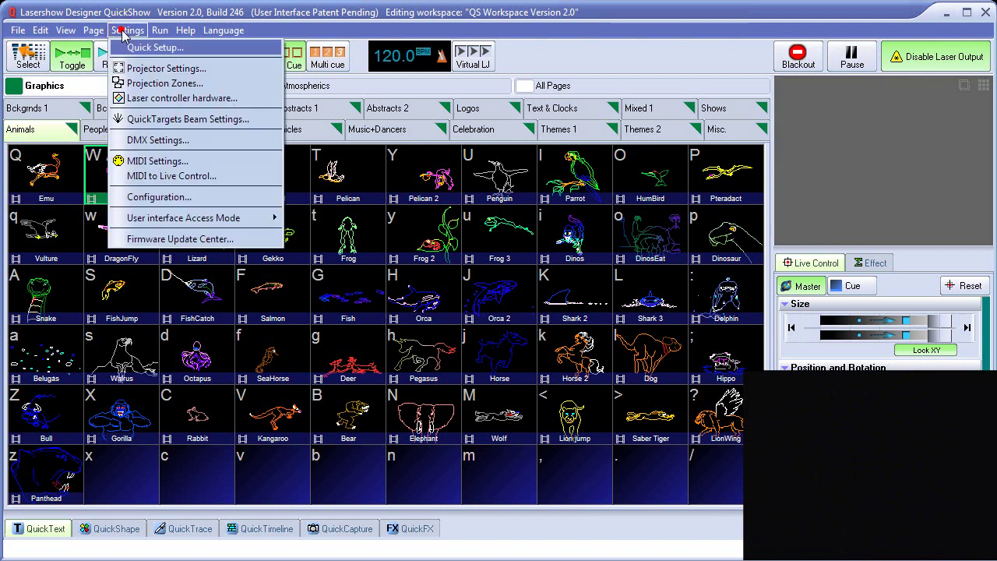
pyautogui.click(162, 84)
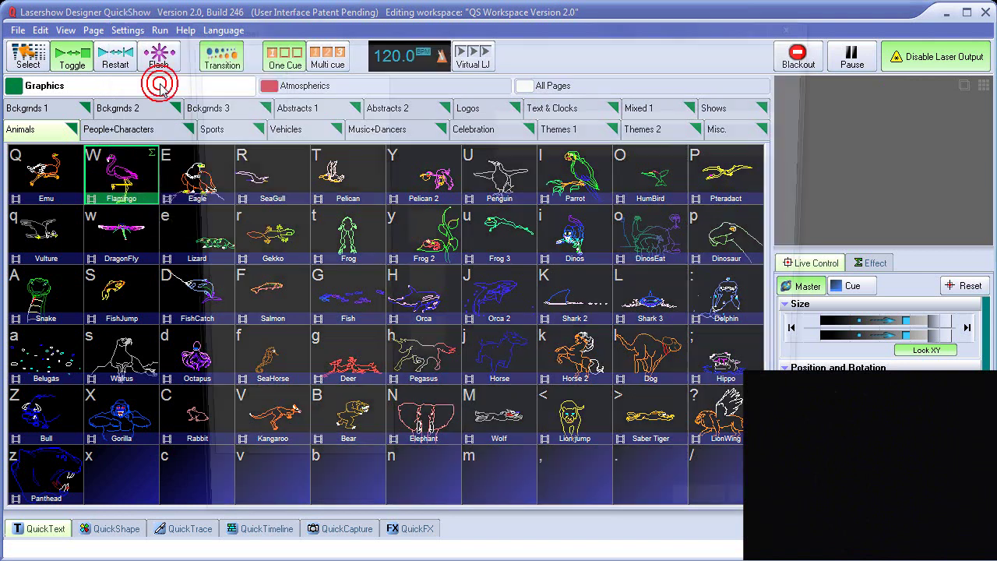
pyautogui.click(393, 52)
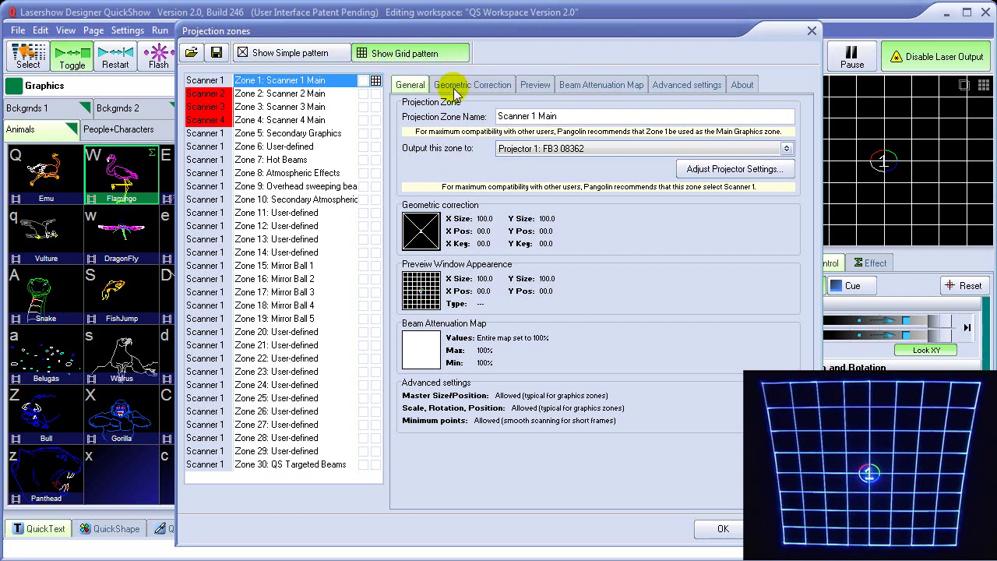
# In the geometric correction, reduce Zone 1's size to about 78.2 vertically and 81.6 horizontally
pyautogui.click(478, 91)
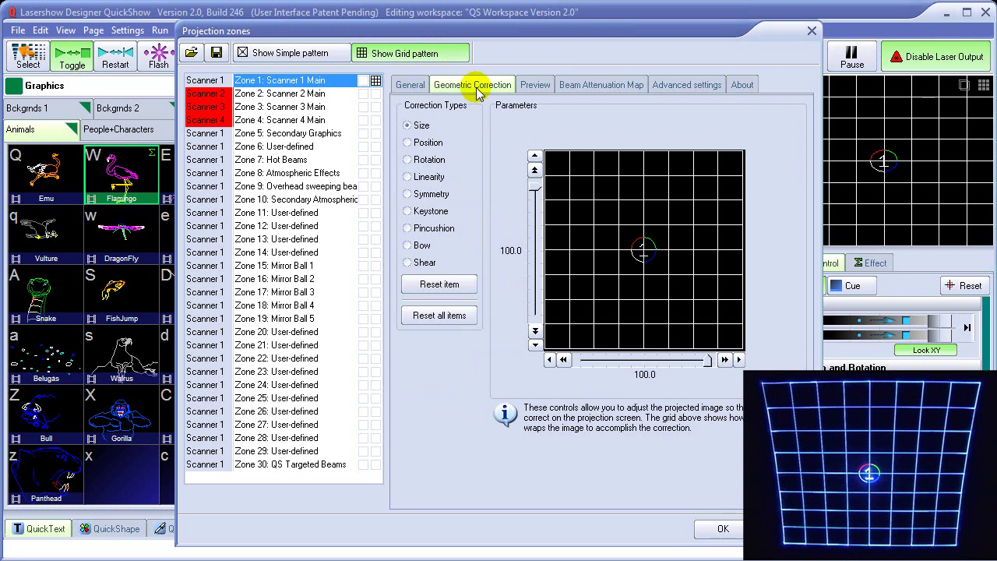
pyautogui.moveTo(535, 192); pyautogui.dragTo(534, 200)
pyautogui.moveTo(707, 363); pyautogui.dragTo(697, 363)
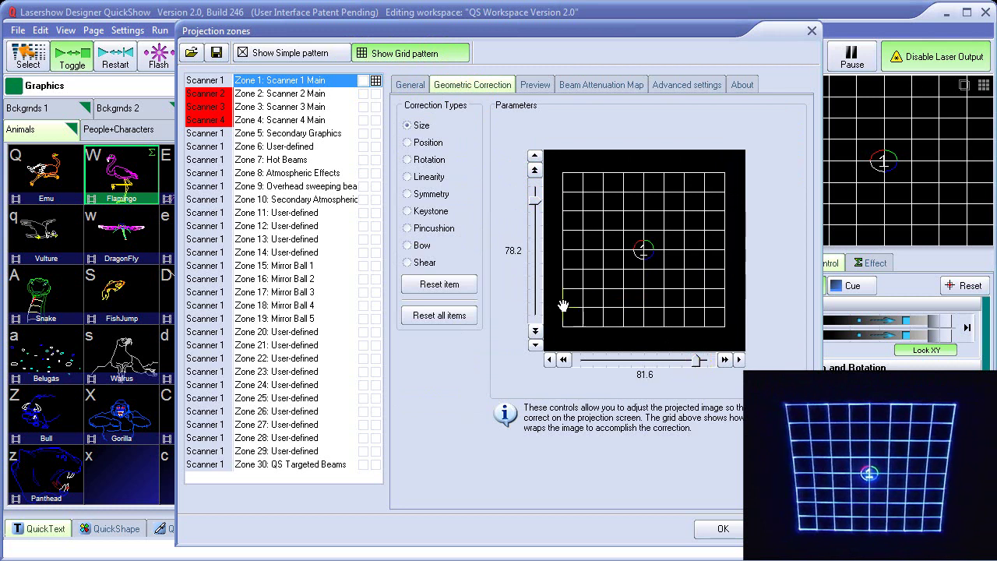
# Correct Zone 1's vertical keystone to about -10.3 so the sides of the projected grid run parallel
pyautogui.click(433, 218)
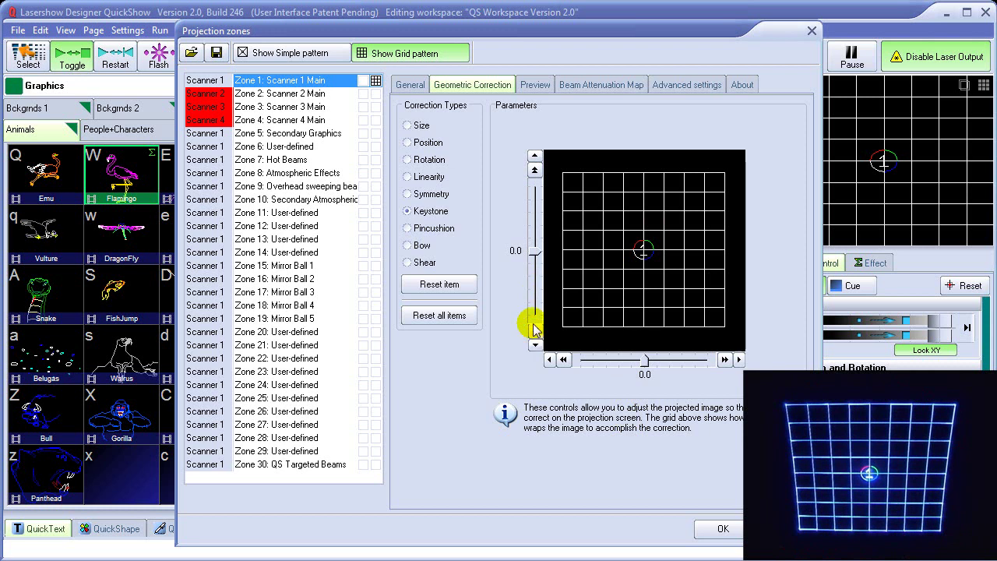
pyautogui.moveTo(535, 250); pyautogui.dragTo(534, 266)
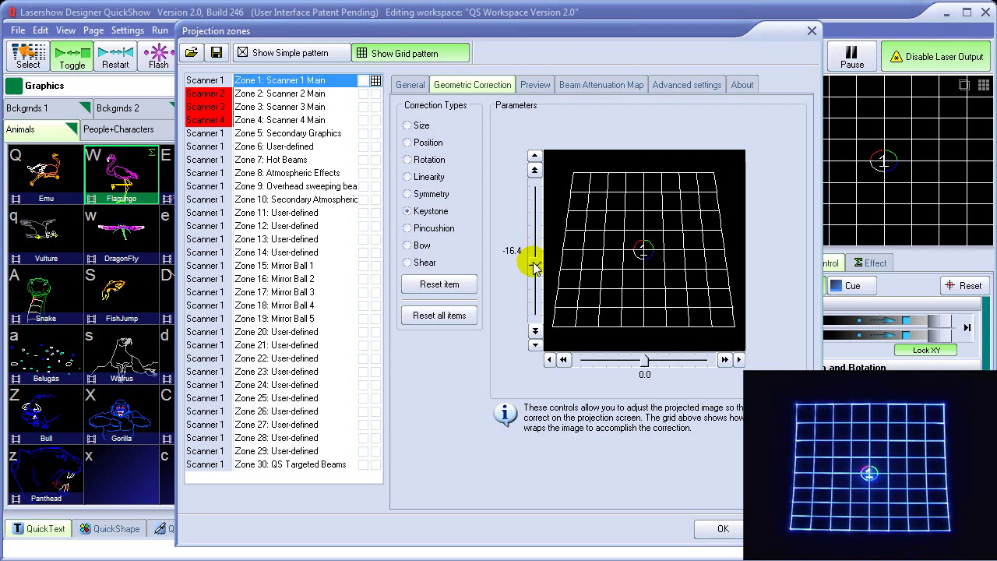
pyautogui.moveTo(534, 266); pyautogui.dragTo(534, 260)
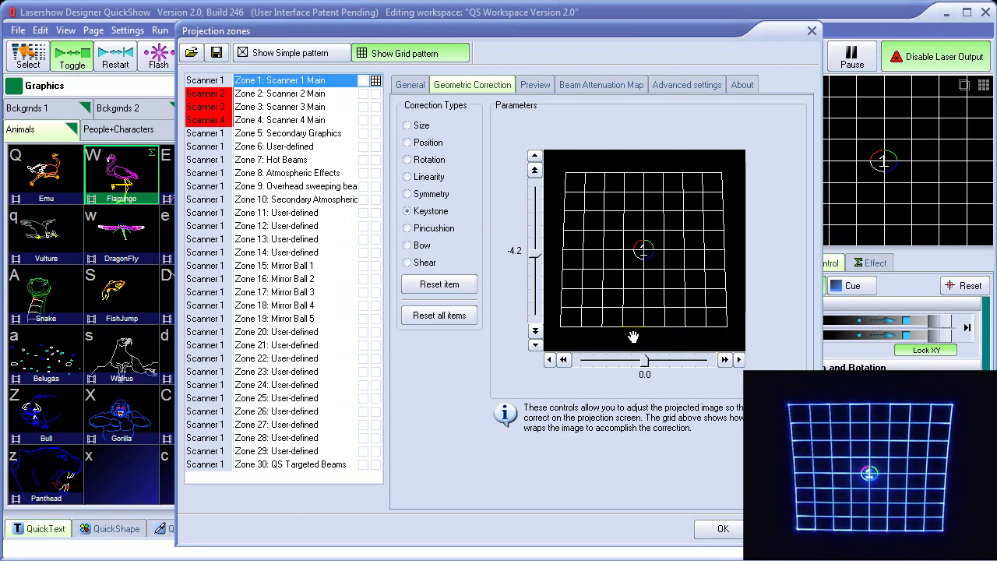
pyautogui.moveTo(535, 254)
pyautogui.mouseDown()
pyautogui.moveTo(534, 269)
pyautogui.moveTo(533, 258)
pyautogui.mouseUp()
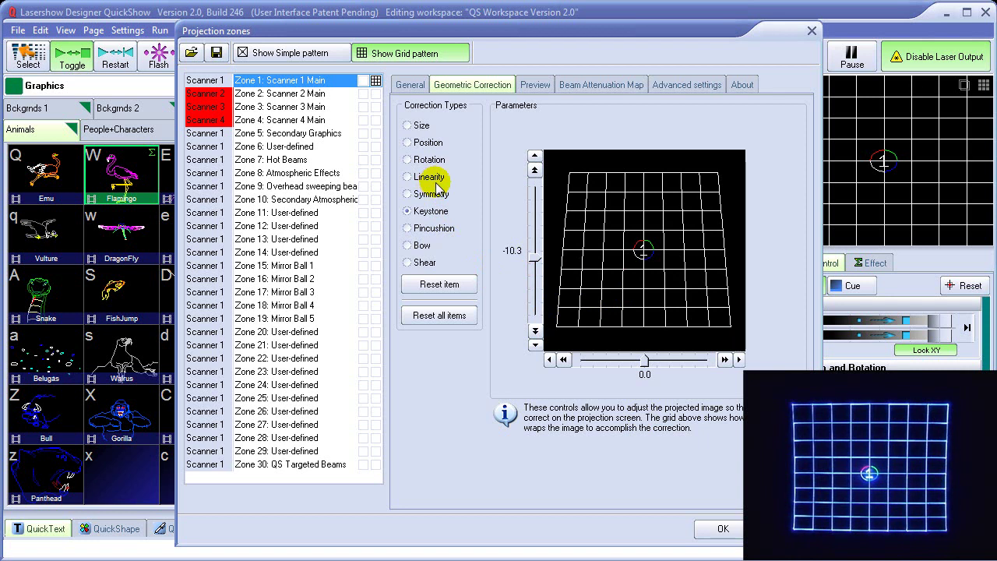
# Adjust Zone 1's pincushion correction to about -0.6 on the left side and -3.1 along the bottom
pyautogui.click(433, 229)
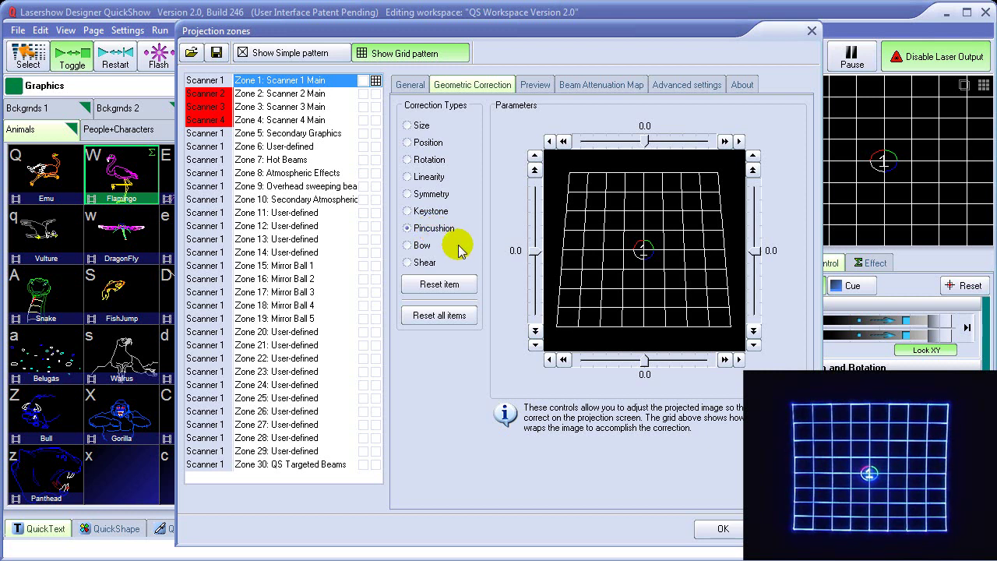
pyautogui.moveTo(534, 250)
pyautogui.mouseDown()
pyautogui.moveTo(535, 241)
pyautogui.moveTo(534, 269)
pyautogui.moveTo(535, 231)
pyautogui.moveTo(536, 256)
pyautogui.mouseUp()
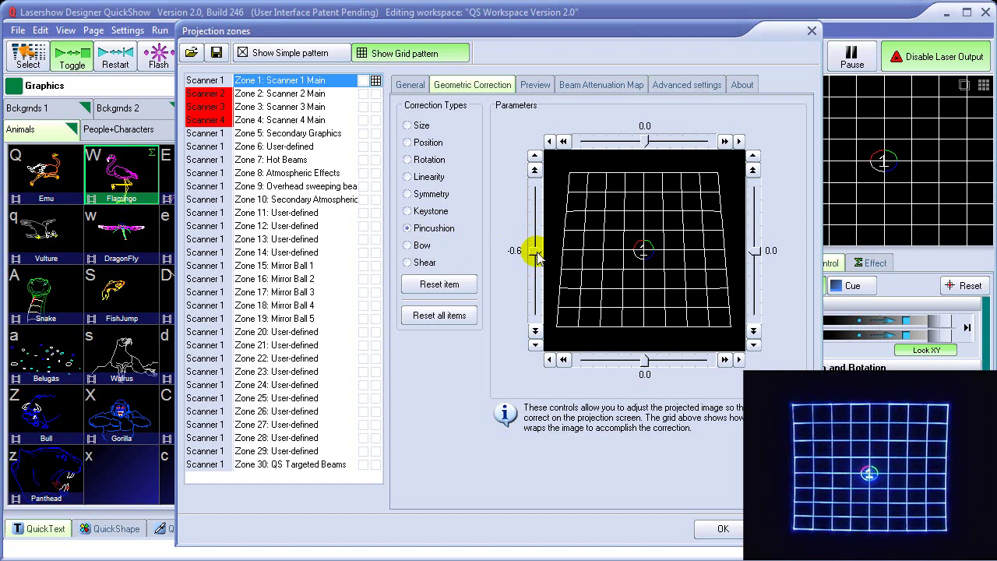
pyautogui.moveTo(644, 366); pyautogui.dragTo(645, 367)
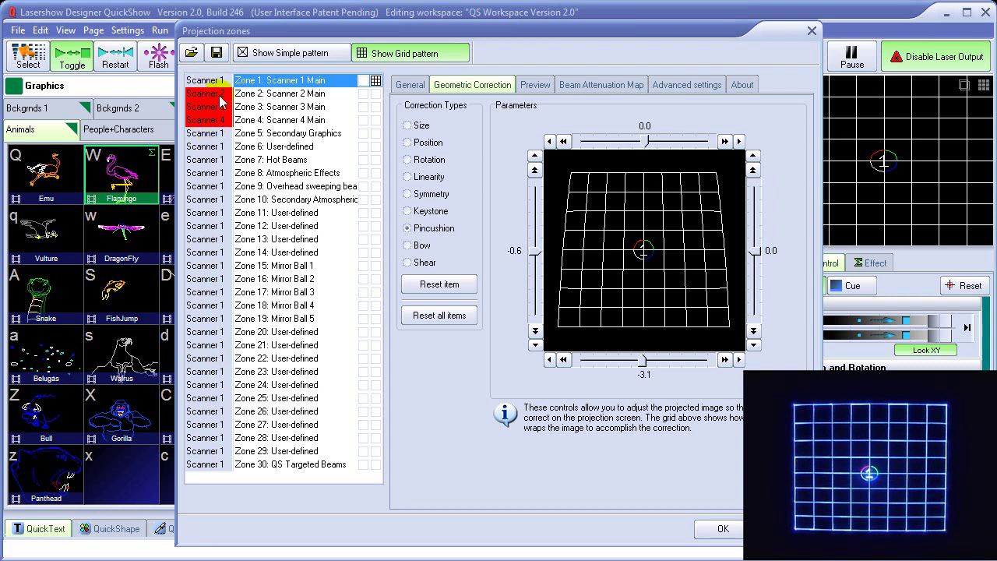
# Size Zone 8: Atmospheric Effects to about 67.3 vertically and 75.5 horizontally, and set its vertical keystone to about -10.3
pyautogui.click(257, 81)
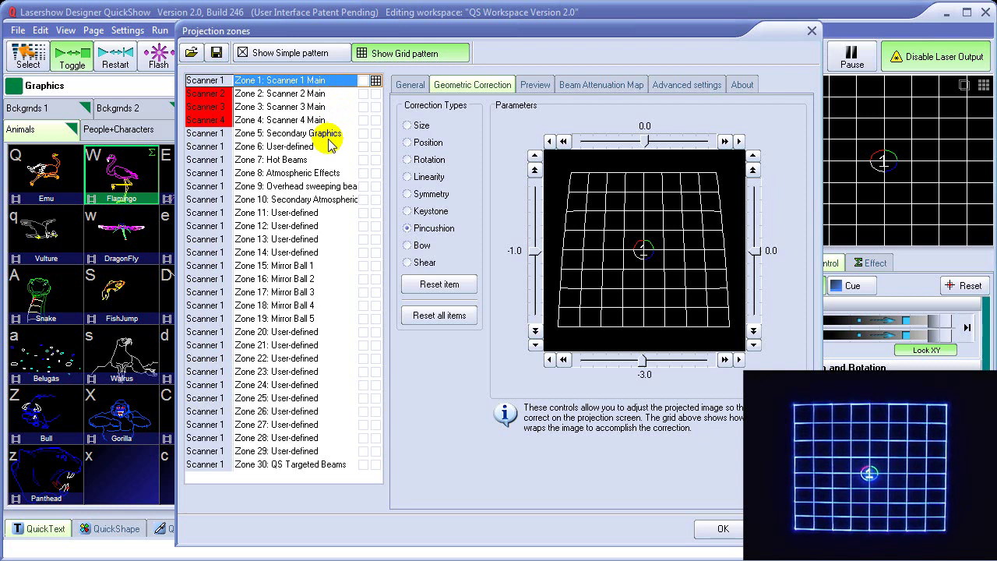
pyautogui.click(302, 173)
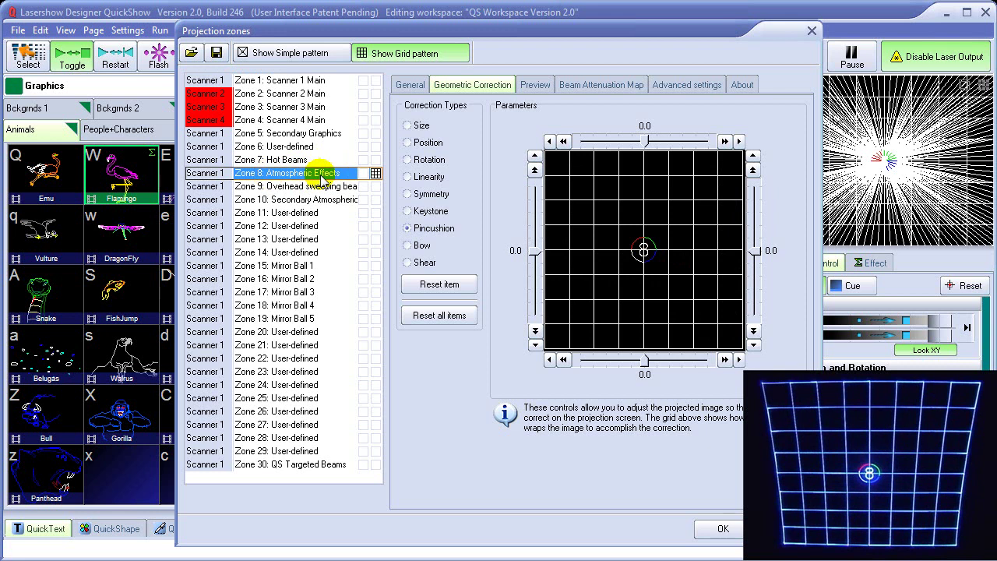
pyautogui.click(421, 126)
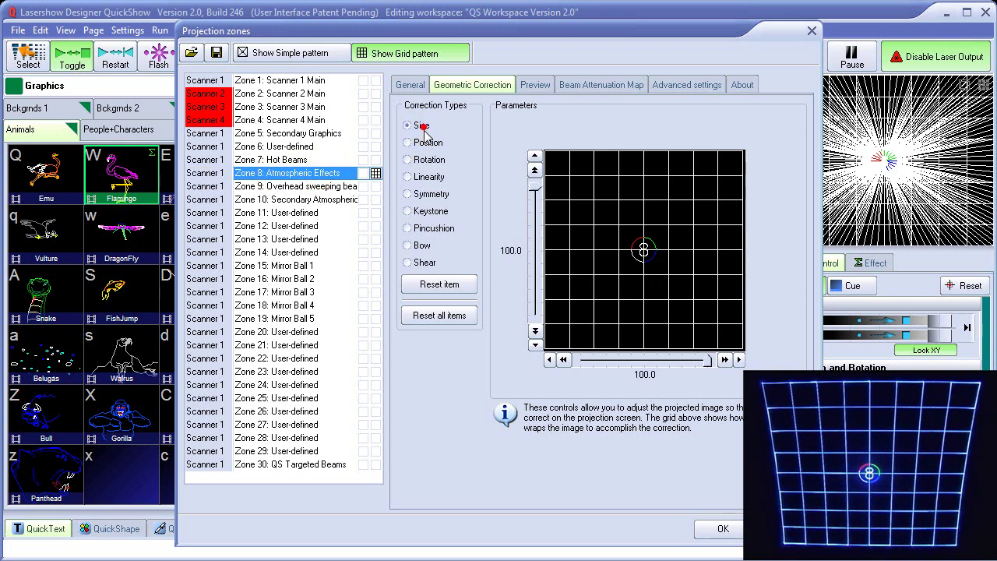
pyautogui.moveTo(534, 186); pyautogui.dragTo(534, 208)
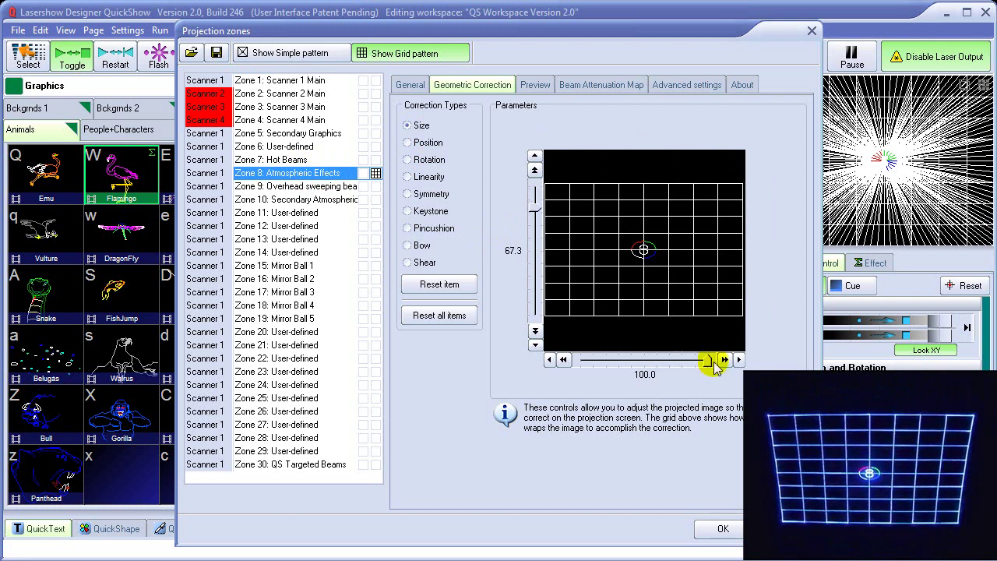
pyautogui.moveTo(707, 360); pyautogui.dragTo(693, 372)
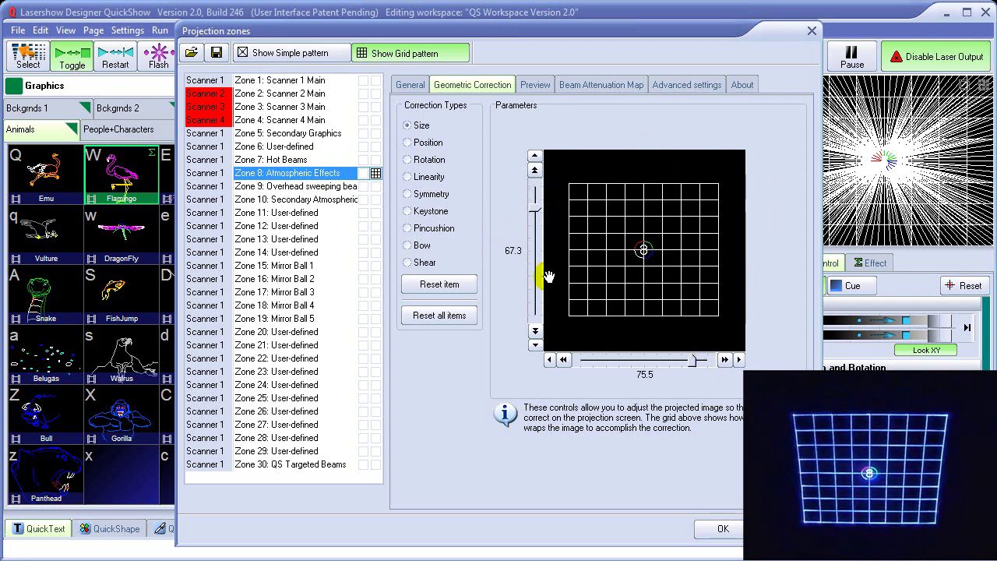
pyautogui.click(436, 213)
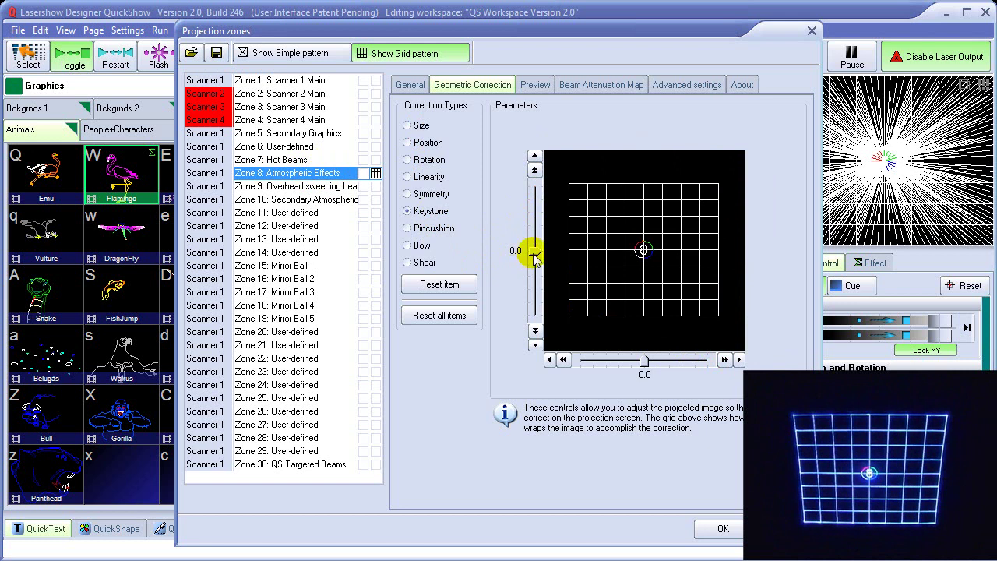
pyautogui.moveTo(535, 252); pyautogui.dragTo(536, 264)
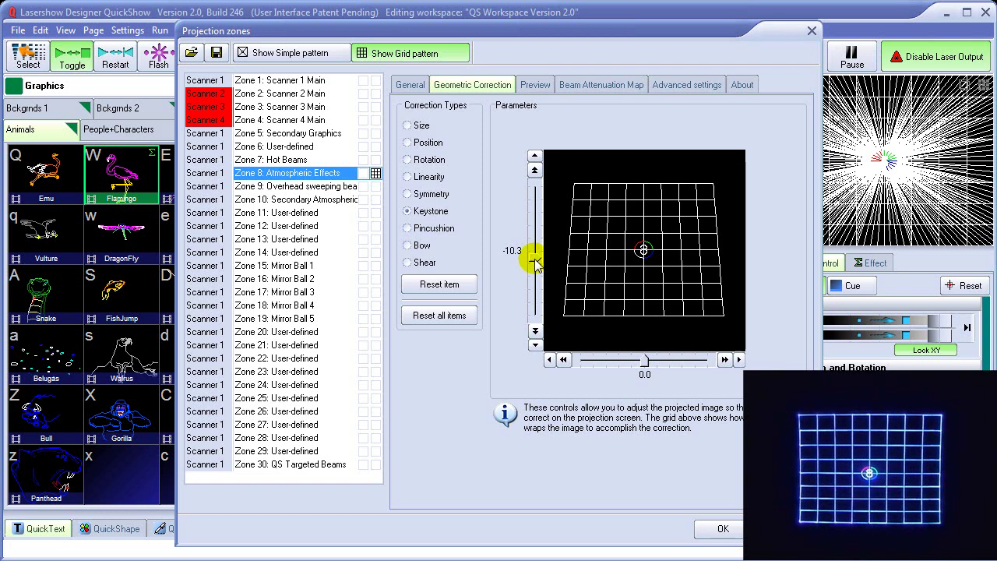
# Try flattening Zone 8's grid vertically and raising it to a vertical position of about 57.6
pyautogui.click(421, 126)
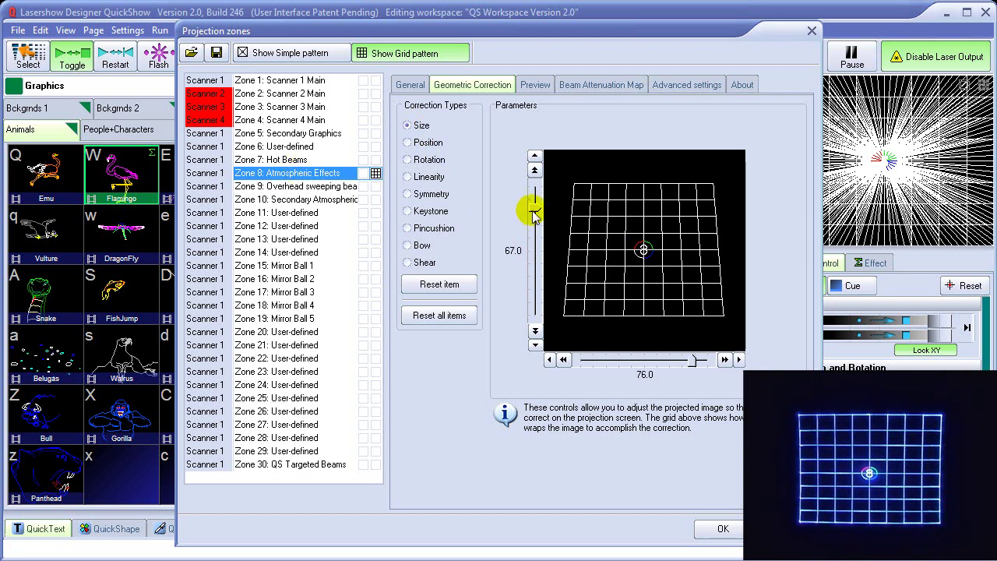
pyautogui.moveTo(534, 209)
pyautogui.mouseDown()
pyautogui.moveTo(534, 243)
pyautogui.moveTo(536, 219)
pyautogui.mouseUp()
pyautogui.click(411, 143)
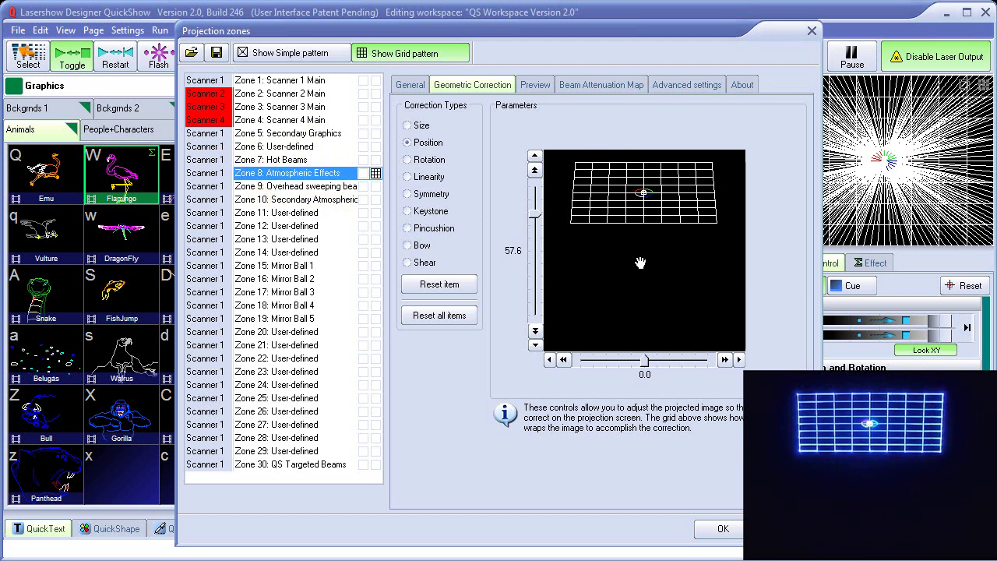
pyautogui.click(535, 209)
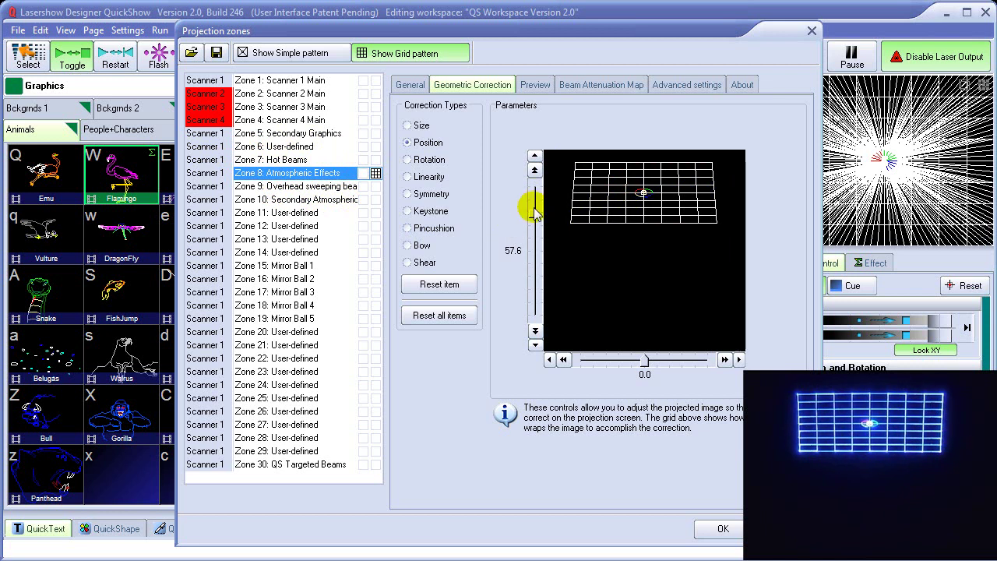
pyautogui.moveTo(535, 218)
pyautogui.mouseDown()
pyautogui.moveTo(535, 249)
pyautogui.moveTo(534, 206)
pyautogui.mouseUp()
# Reset Zone 8's position and enlarge its vertical size to about 78.2
pyautogui.click(445, 285)
pyautogui.click(414, 125)
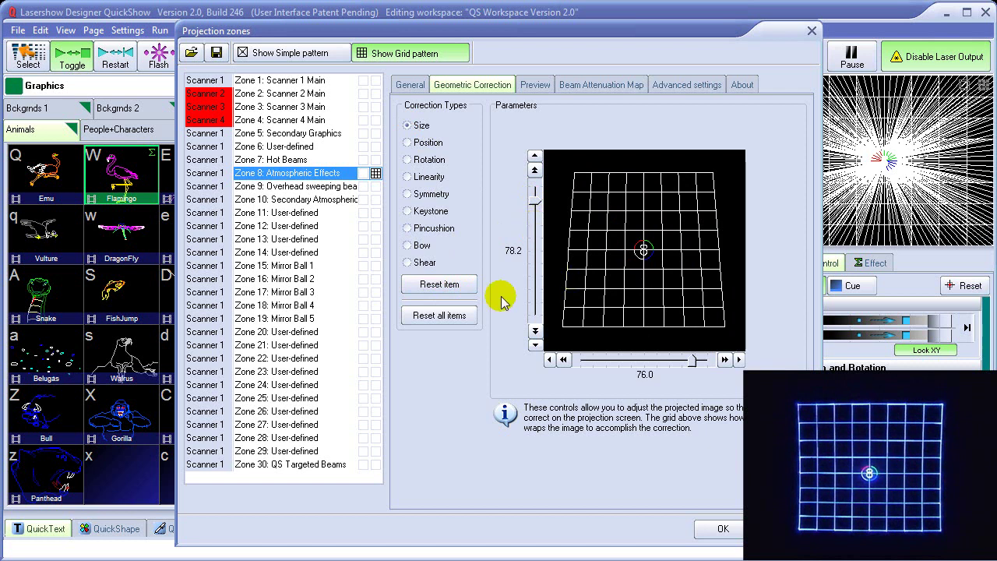
# Set Zone 8's bottom pincushion correction to about -4.3
pyautogui.click(435, 230)
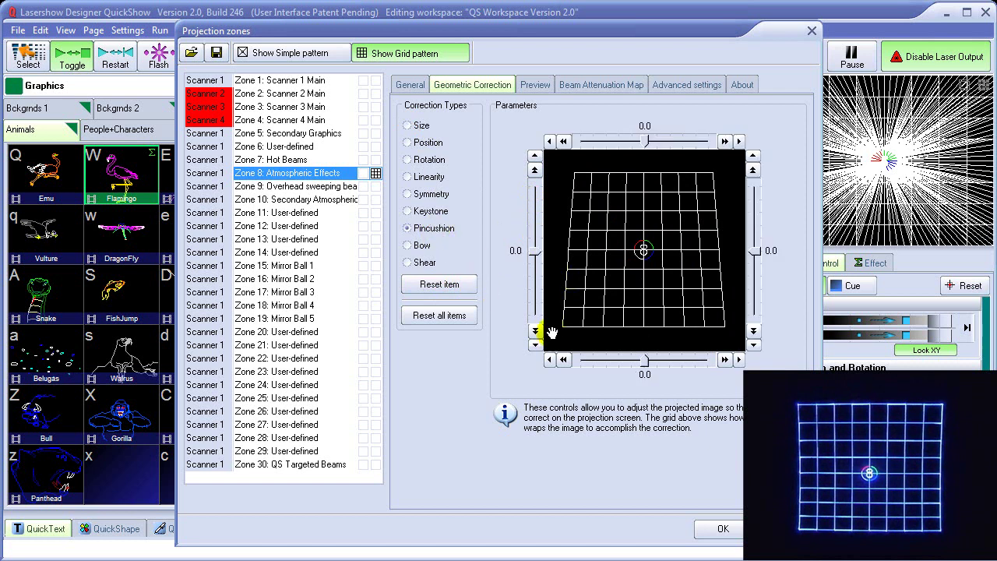
pyautogui.click(641, 361)
pyautogui.moveTo(643, 366); pyautogui.dragTo(643, 365)
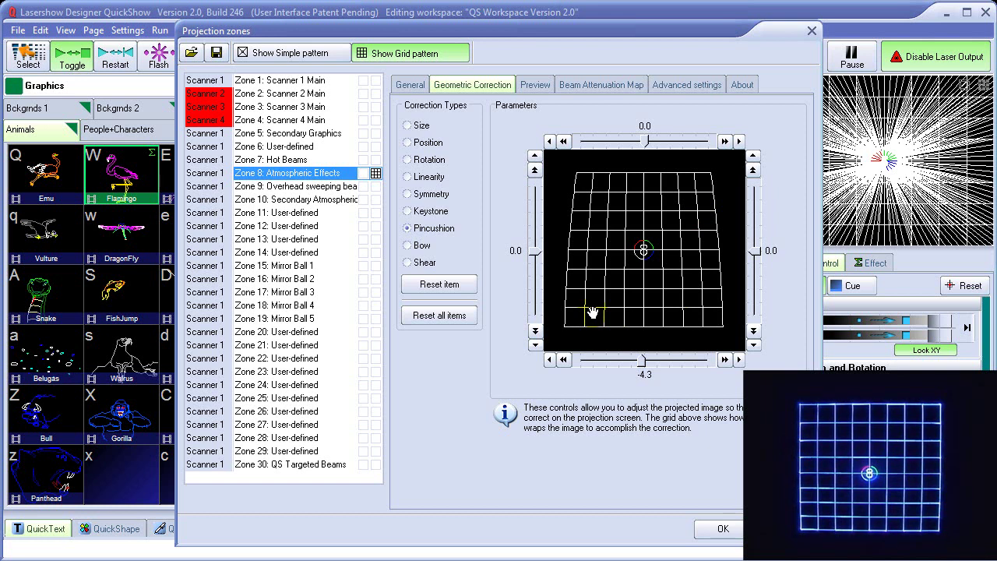
# Try shrinking Zone 1 to about 44.0 vertically and 50.0 horizontally, and raise its vertical position to about 46.7
pyautogui.click(281, 80)
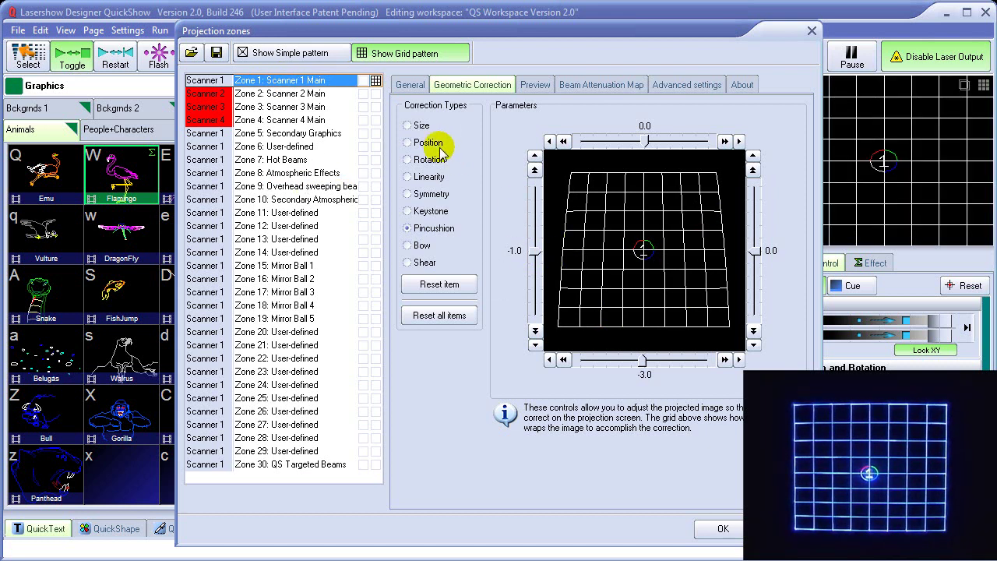
pyautogui.click(411, 125)
pyautogui.moveTo(537, 204); pyautogui.dragTo(534, 226)
pyautogui.moveTo(696, 360); pyautogui.dragTo(673, 361)
pyautogui.click(436, 143)
pyautogui.moveTo(534, 250); pyautogui.dragTo(534, 225)
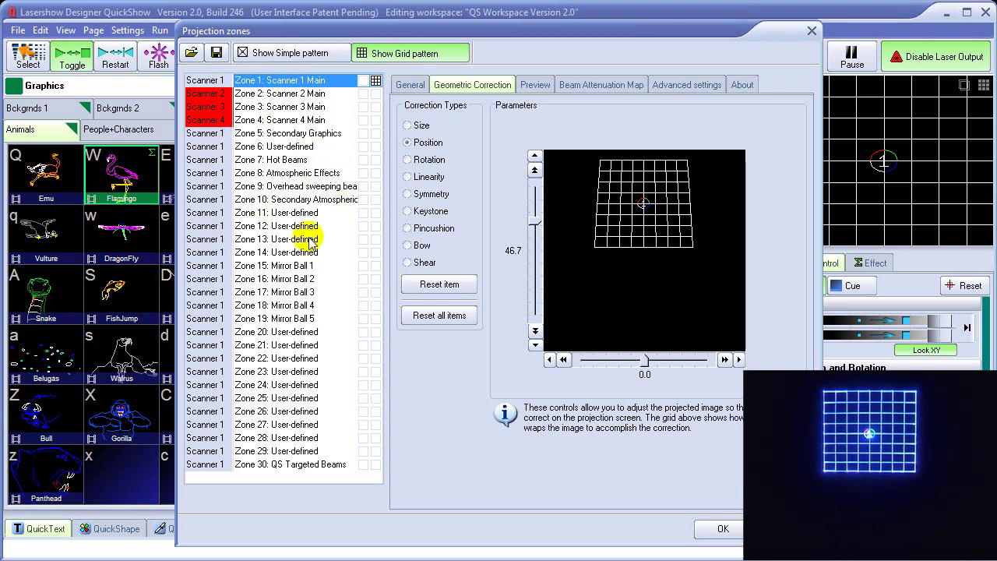
# Compare the projected grid of Zone 8 with the smaller, raised grid of Zone 1
pyautogui.click(278, 173)
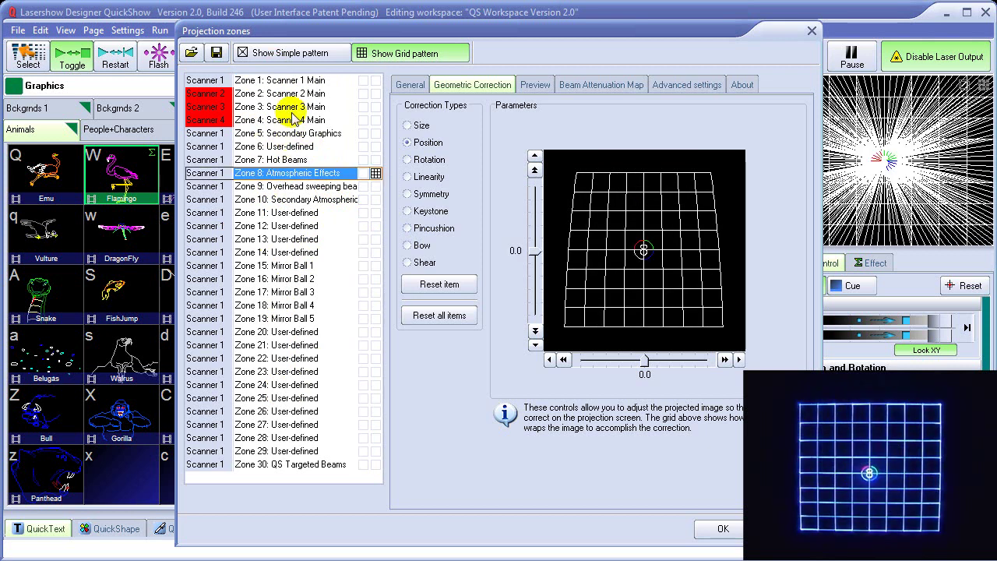
pyautogui.click(295, 81)
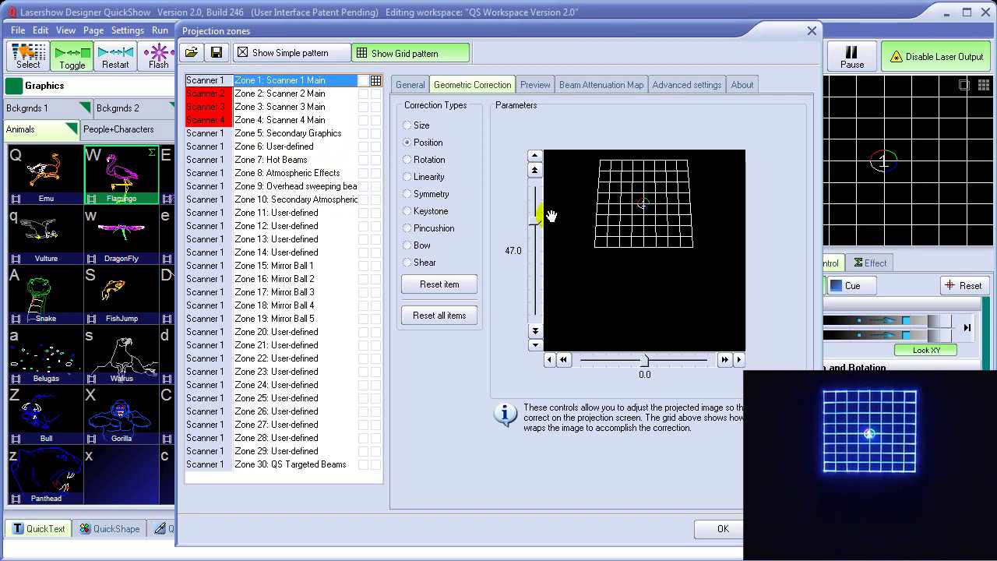
# Reset Zone 1's position and enlarge its size to about 69.7 vertically and 75.5 horizontally
pyautogui.moveTo(532, 226); pyautogui.dragTo(534, 249)
pyautogui.click(446, 284)
pyautogui.click(419, 125)
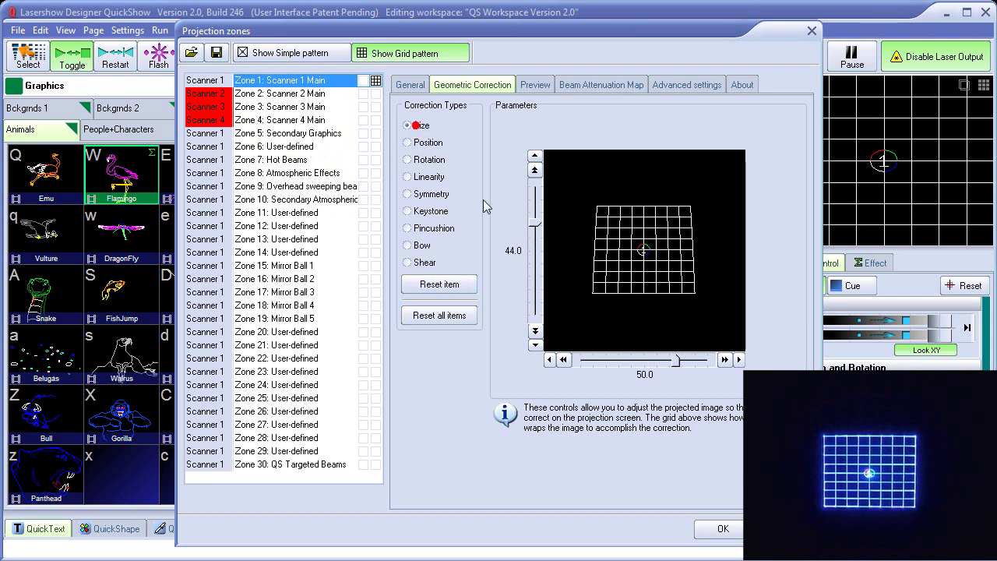
pyautogui.moveTo(534, 227); pyautogui.dragTo(534, 205)
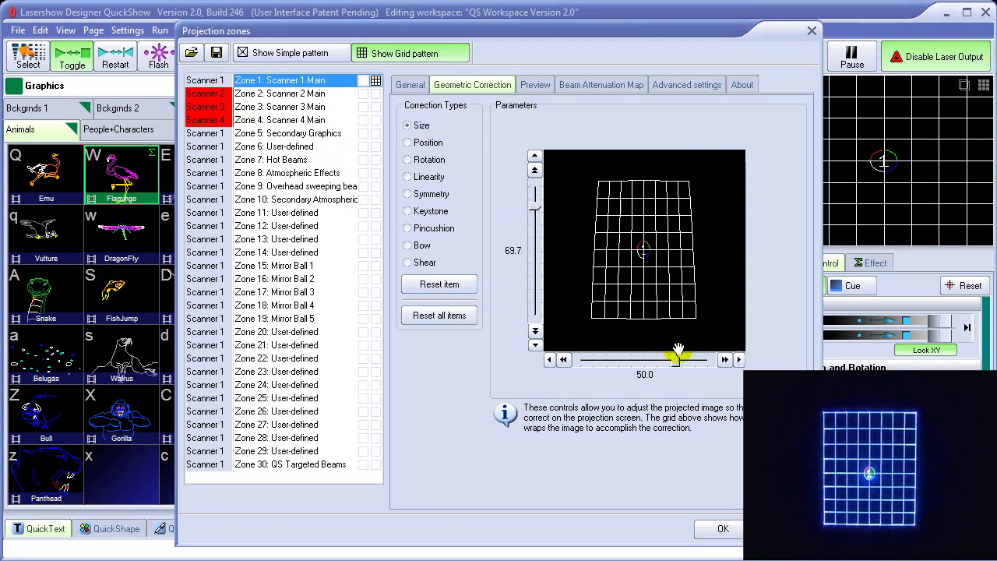
pyautogui.moveTo(674, 359); pyautogui.dragTo(695, 363)
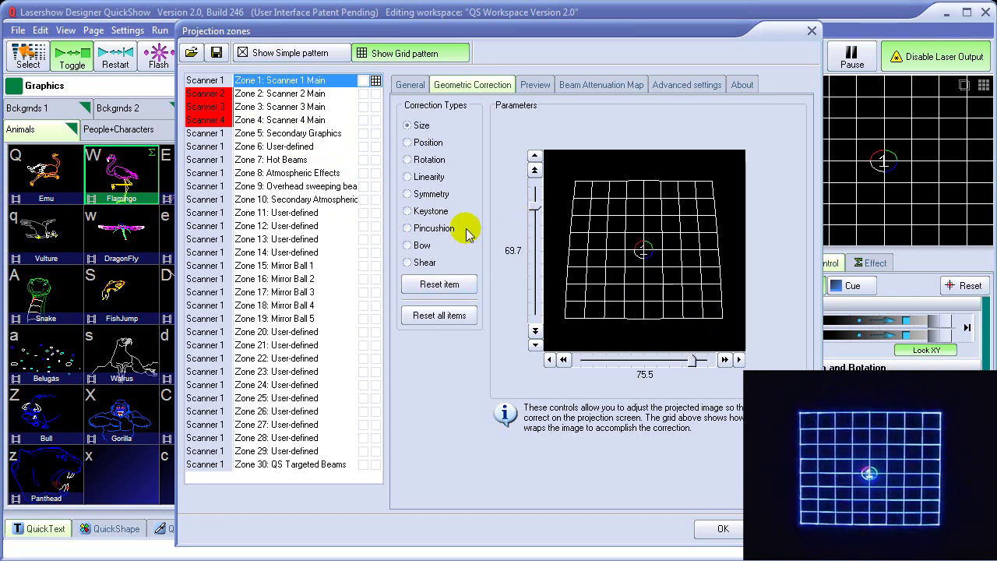
# Try rotating Zone 1 and giving its left side a bow correction of about -29.7, resetting each correction after the test
pyautogui.click(434, 161)
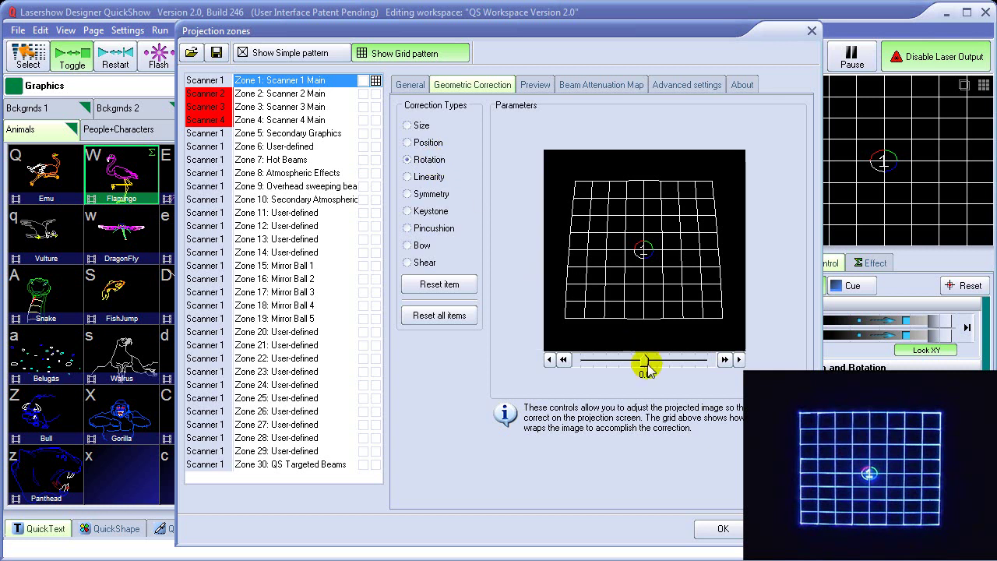
pyautogui.moveTo(645, 366)
pyautogui.mouseDown()
pyautogui.moveTo(658, 362)
pyautogui.moveTo(626, 368)
pyautogui.mouseUp()
pyautogui.click(442, 283)
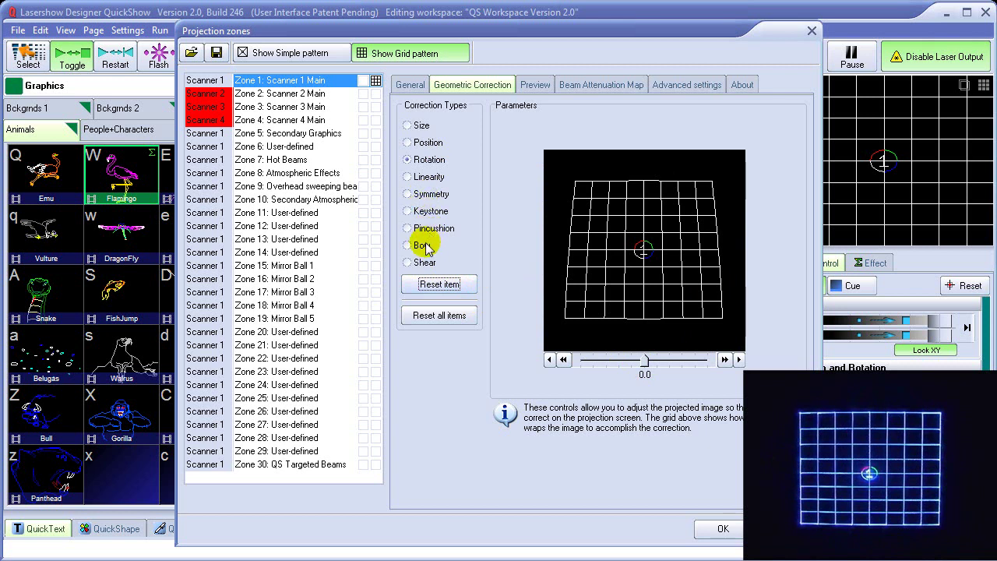
pyautogui.click(422, 246)
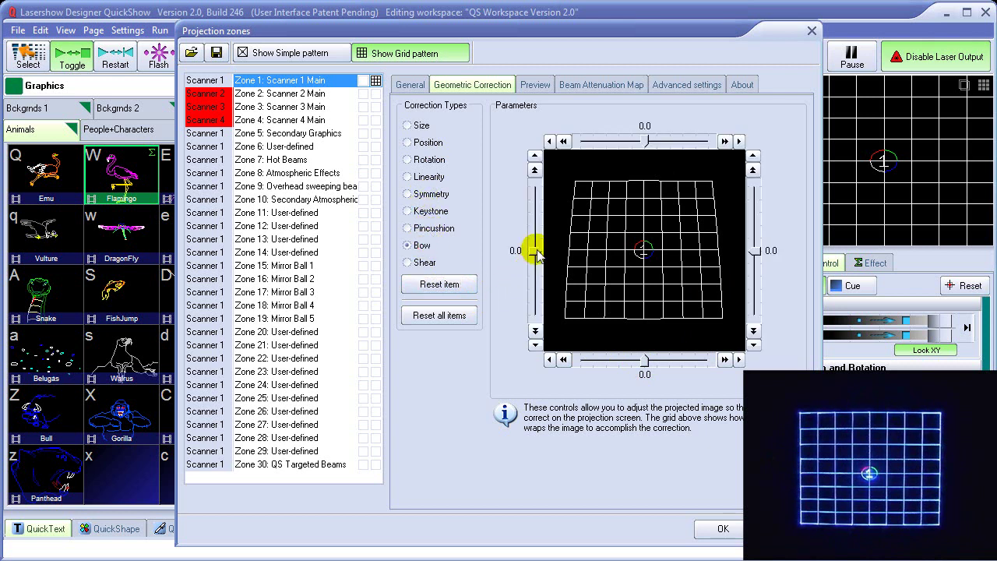
pyautogui.moveTo(537, 253); pyautogui.dragTo(533, 274)
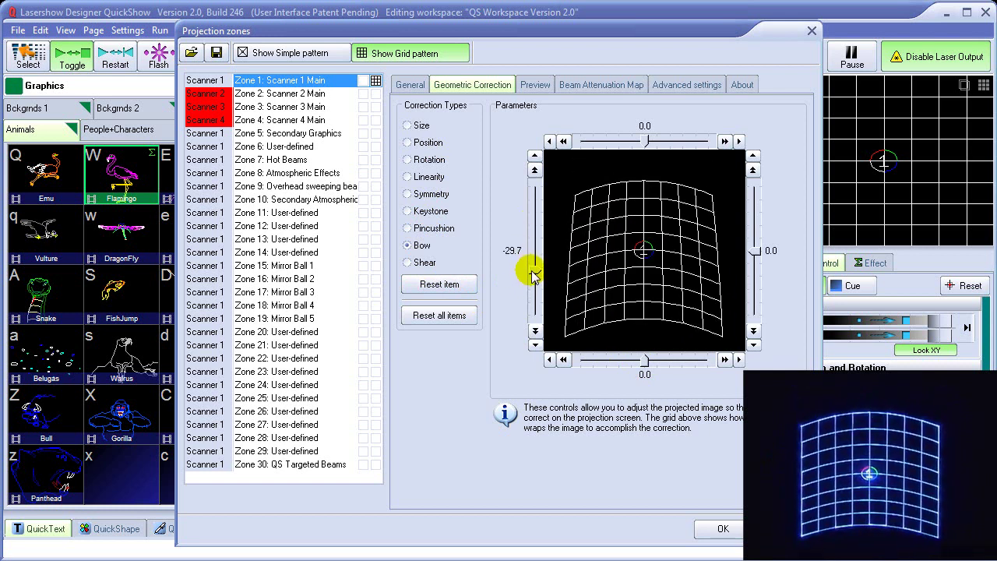
pyautogui.click(445, 286)
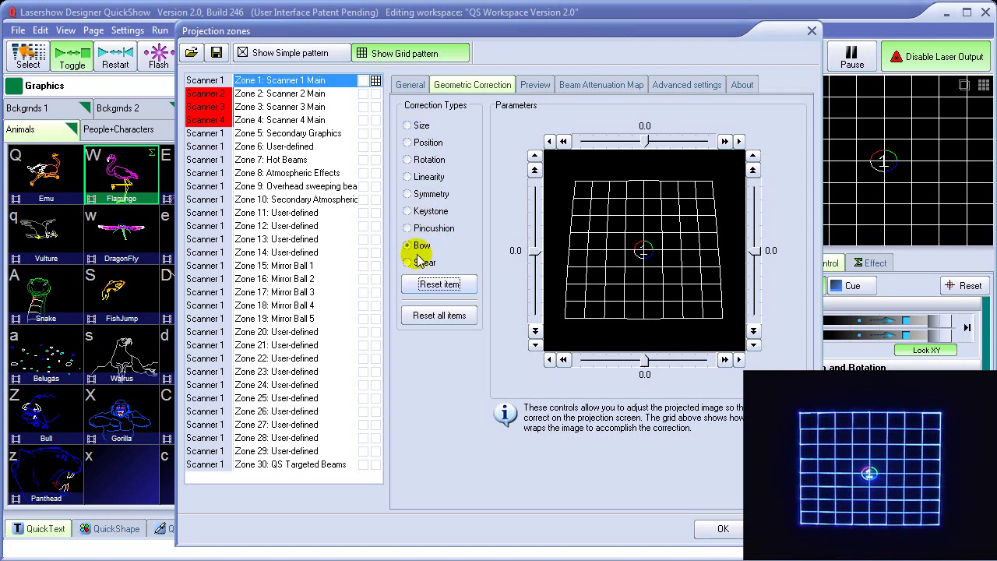
# Try a vertical linearity correction on Zone 1, reset it, and accept the projection zone settings
pyautogui.click(429, 178)
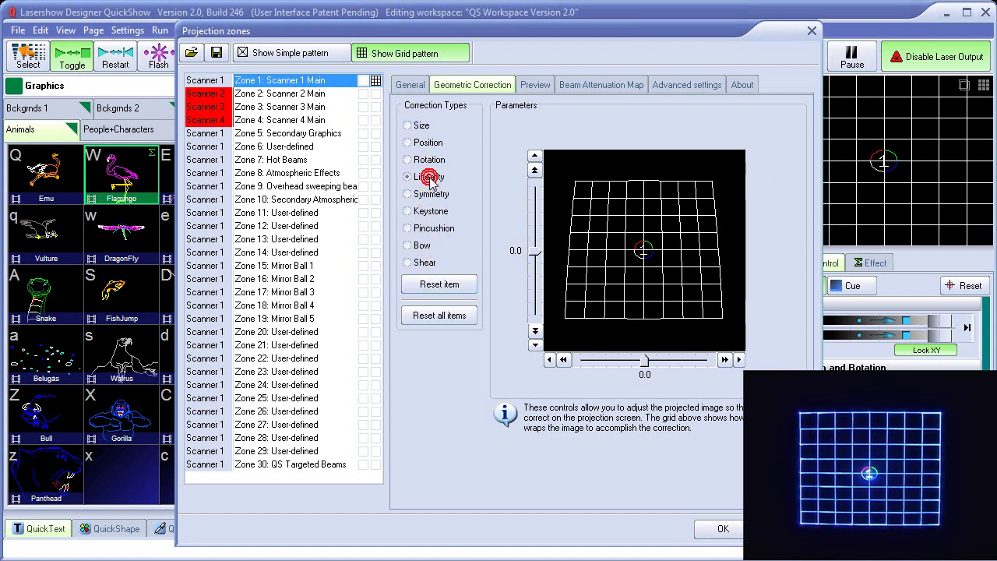
pyautogui.moveTo(535, 253)
pyautogui.mouseDown()
pyautogui.moveTo(527, 269)
pyautogui.moveTo(537, 243)
pyautogui.moveTo(536, 260)
pyautogui.mouseUp()
pyautogui.click(449, 285)
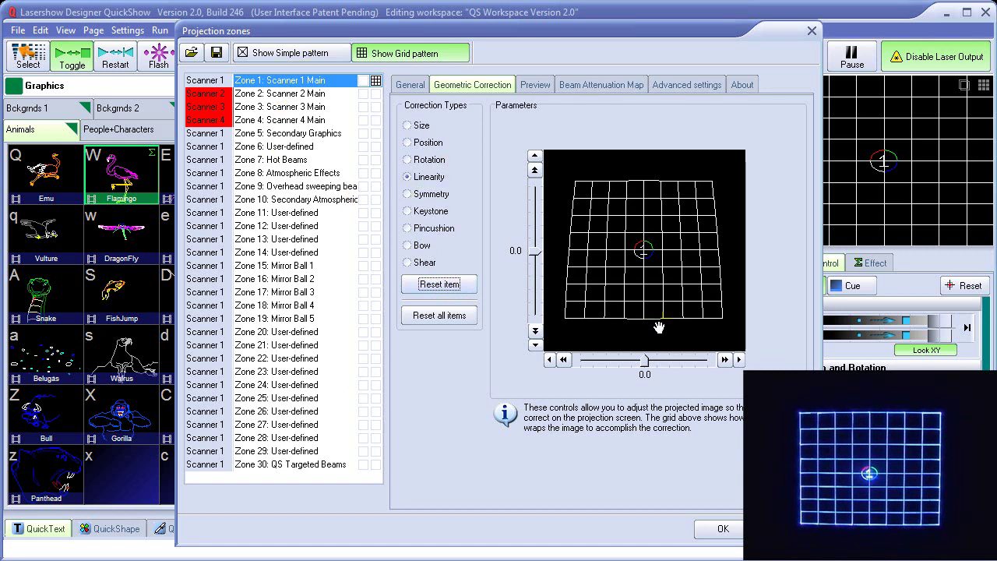
pyautogui.click(723, 529)
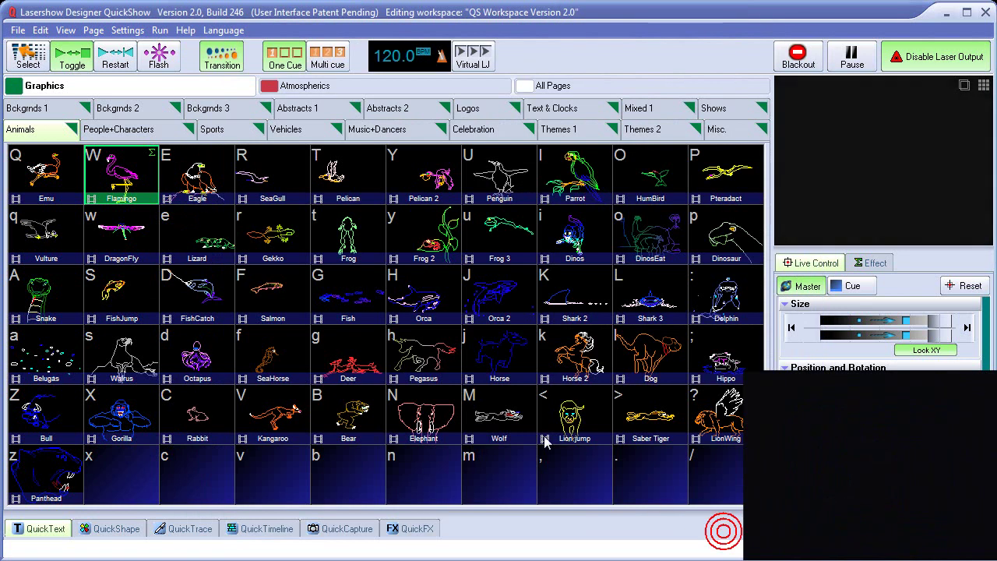
# Run the Quick Setup wizard through to the end, keeping the selected high-performance scanners and analog color system
pyautogui.click(127, 31)
pyautogui.click(144, 45)
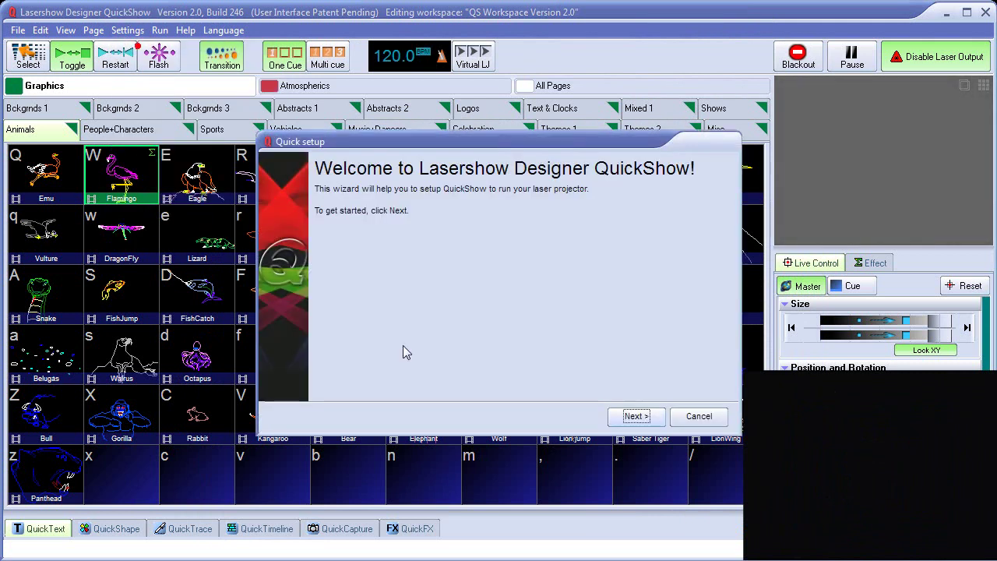
pyautogui.click(636, 417)
pyautogui.click(636, 418)
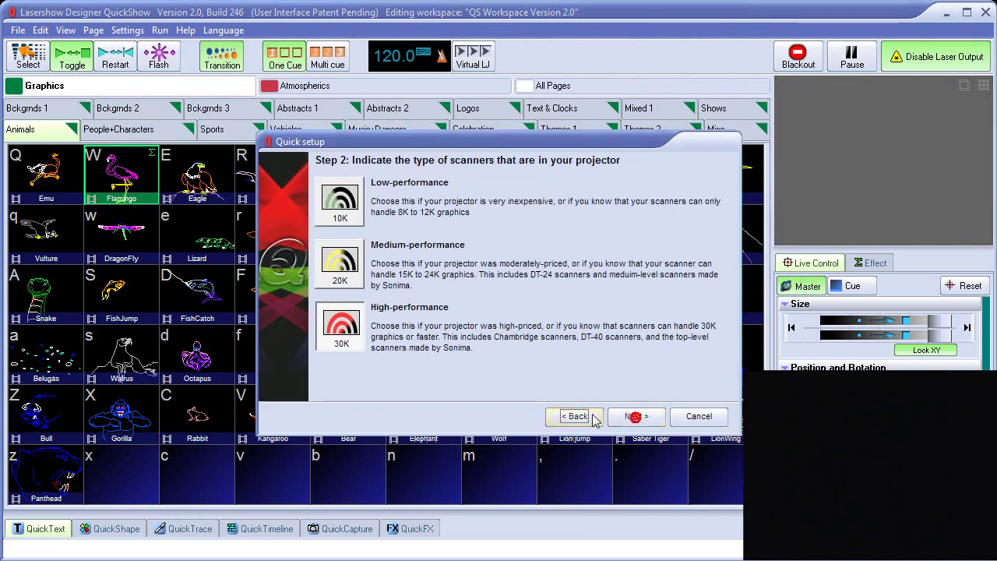
pyautogui.click(636, 415)
pyautogui.click(635, 415)
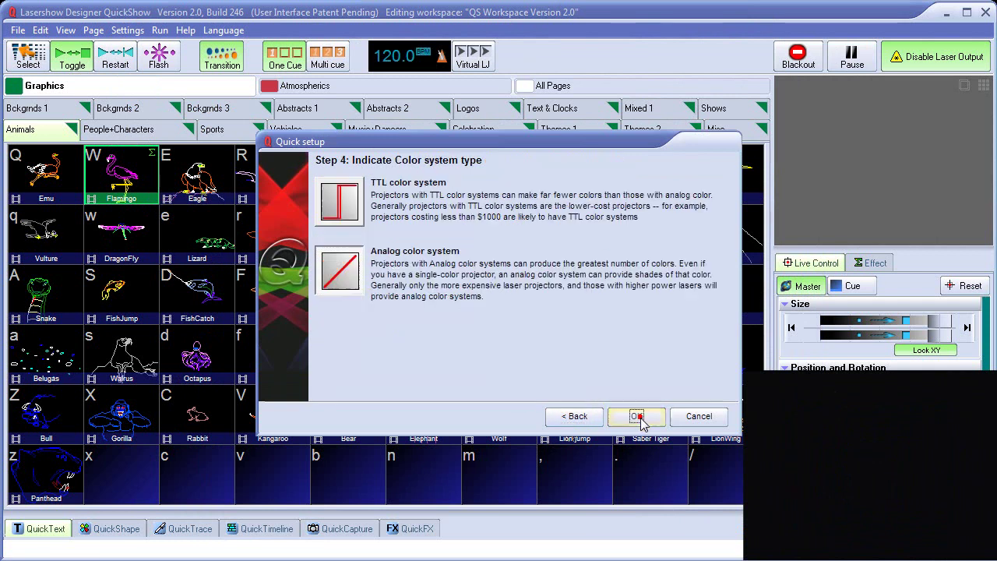
pyautogui.click(658, 419)
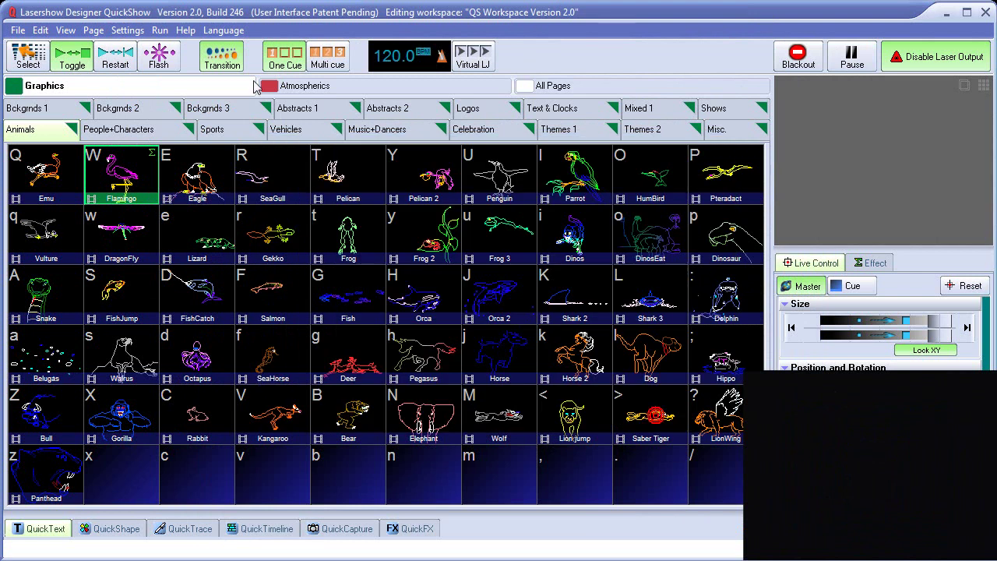
# Project the test pattern from the projector settings and try Invert X and Swap XY, turning each off again
pyautogui.click(127, 29)
pyautogui.click(134, 70)
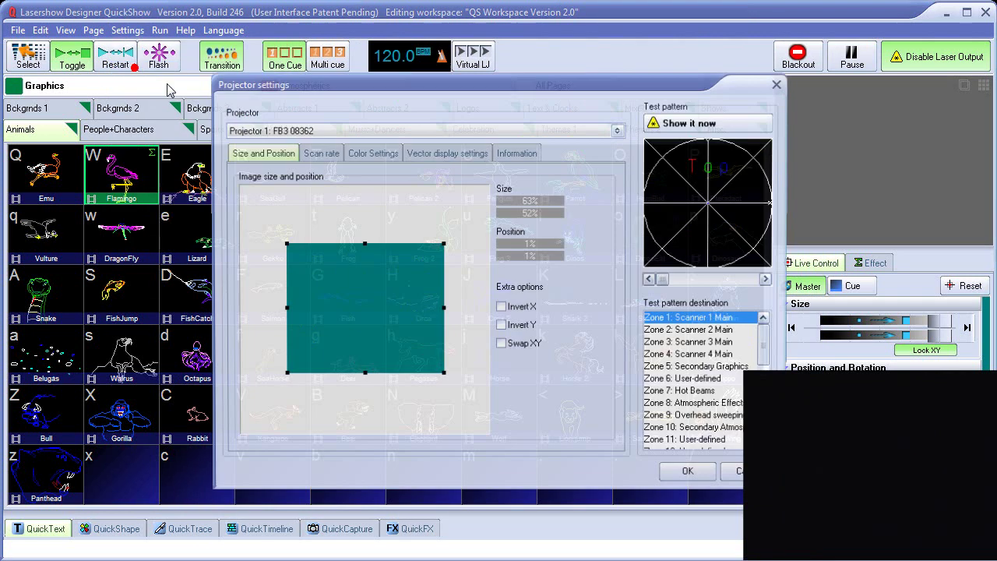
pyautogui.click(691, 121)
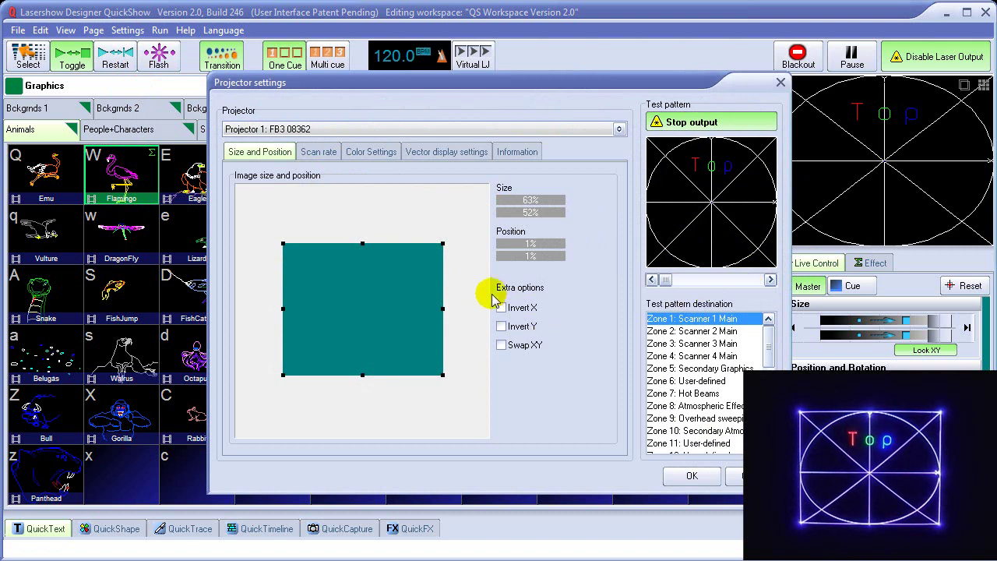
pyautogui.click(501, 308)
pyautogui.click(501, 308)
pyautogui.click(500, 346)
pyautogui.click(501, 346)
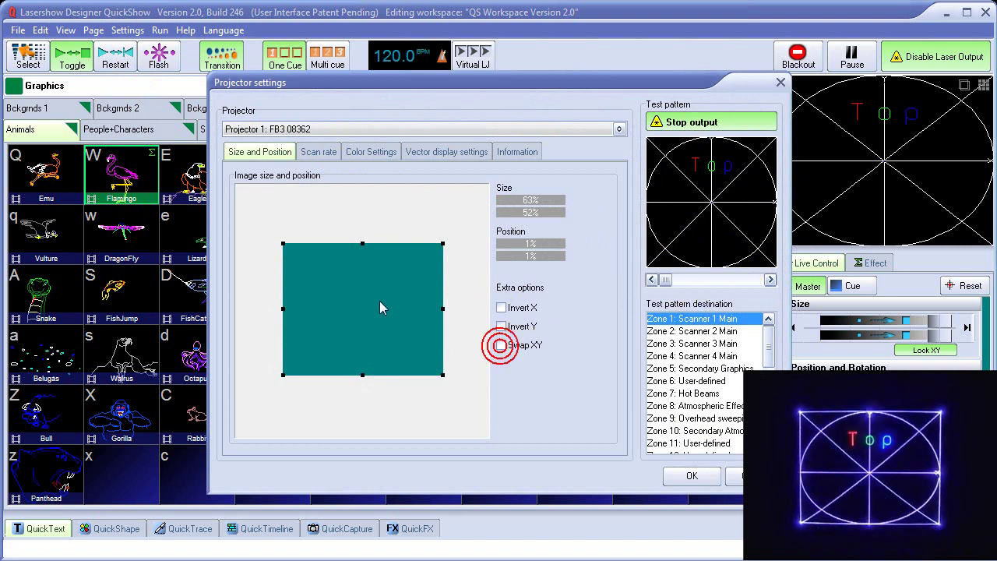
# Check the scan rate settings with the second test pattern, keeping 30000 PPS and a 4-point color/blanking shift
pyautogui.click(325, 154)
pyautogui.click(749, 280)
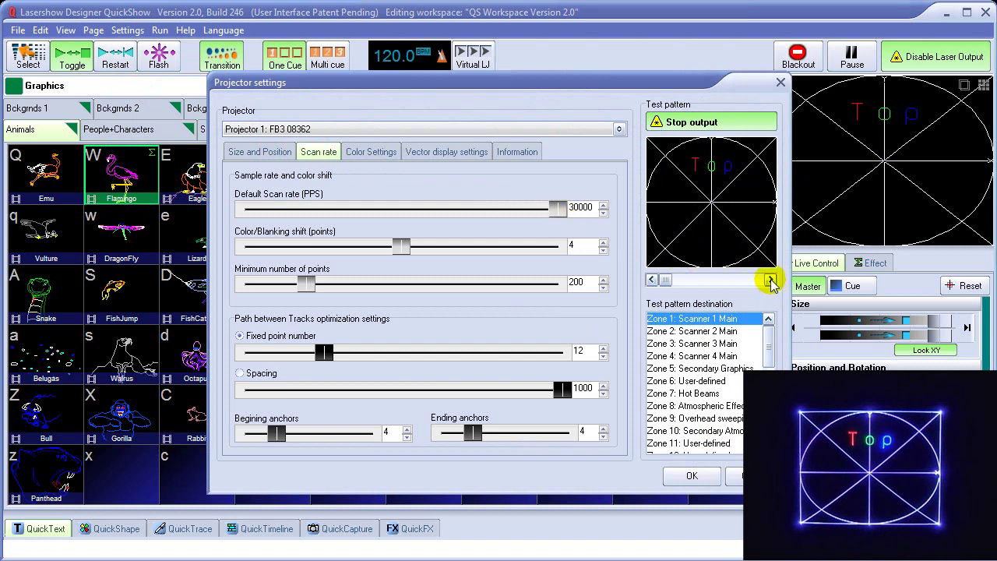
pyautogui.moveTo(558, 208)
pyautogui.mouseDown()
pyautogui.moveTo(479, 216)
pyautogui.moveTo(494, 205)
pyautogui.moveTo(574, 207)
pyautogui.mouseUp()
pyautogui.click(401, 247)
pyautogui.moveTo(401, 246)
pyautogui.mouseDown()
pyautogui.moveTo(367, 243)
pyautogui.moveTo(397, 249)
pyautogui.mouseUp()
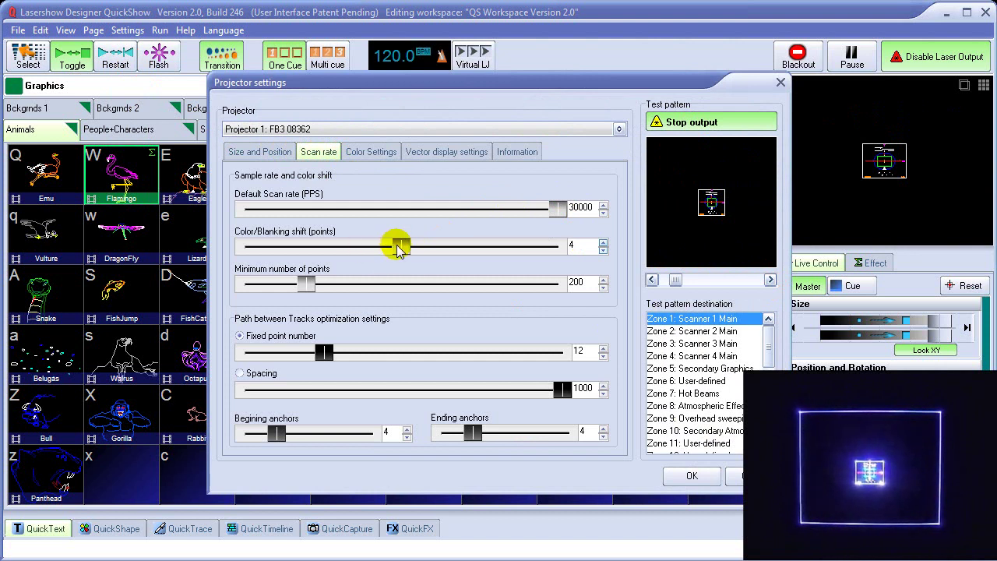
pyautogui.click(692, 475)
# Review the projector's image size and position settings once more and close them
pyautogui.click(127, 30)
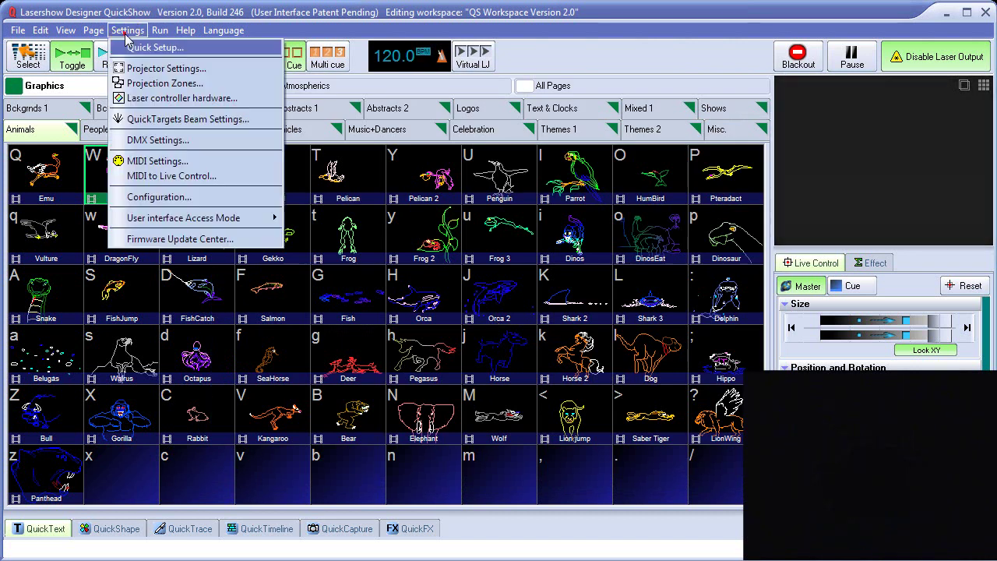
pyautogui.click(109, 67)
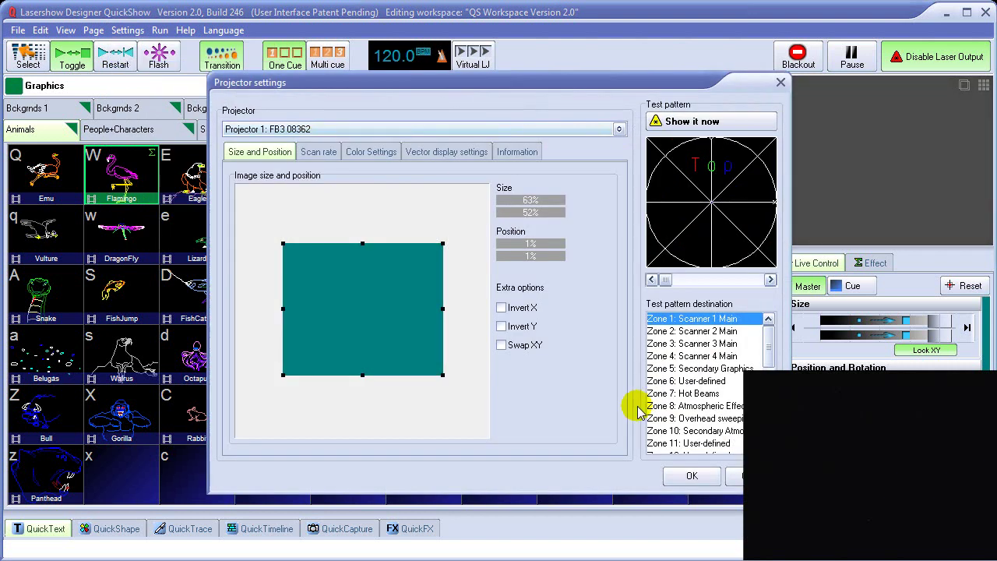
pyautogui.click(693, 475)
# Project the grid pattern in Zone 1, review its geometric size correction, and close the projection zones
pyautogui.click(129, 31)
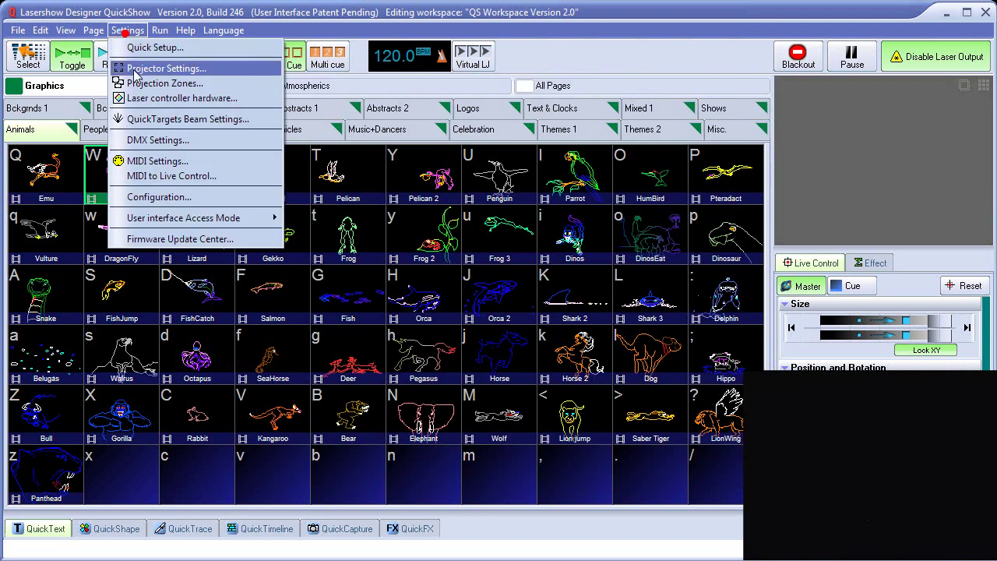
pyautogui.click(136, 81)
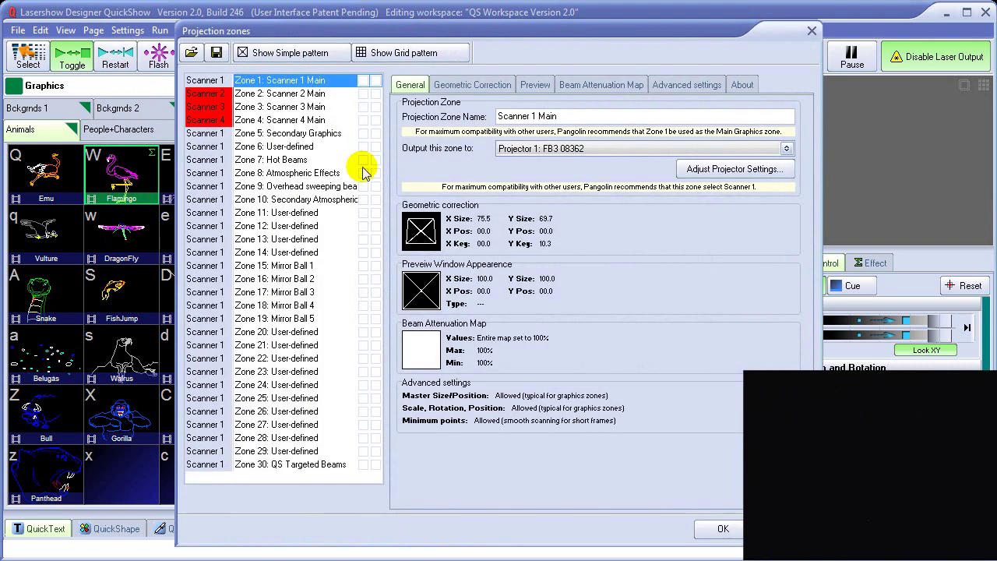
pyautogui.click(403, 53)
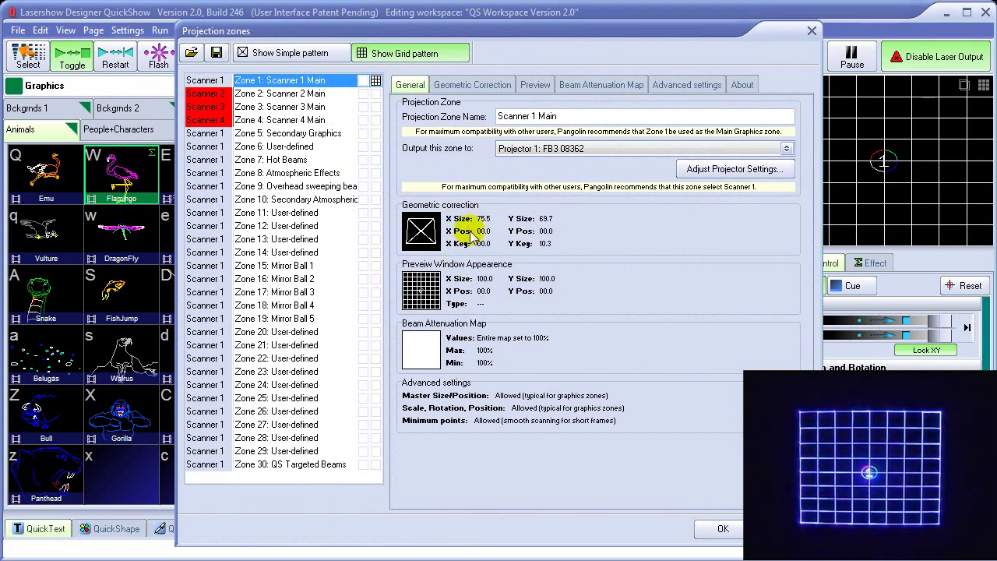
pyautogui.click(474, 84)
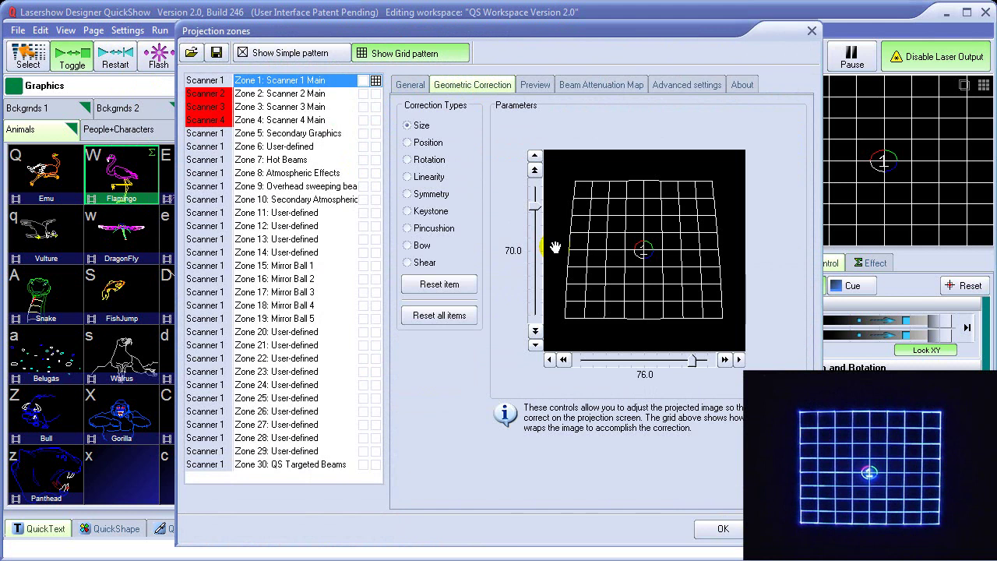
pyautogui.click(722, 529)
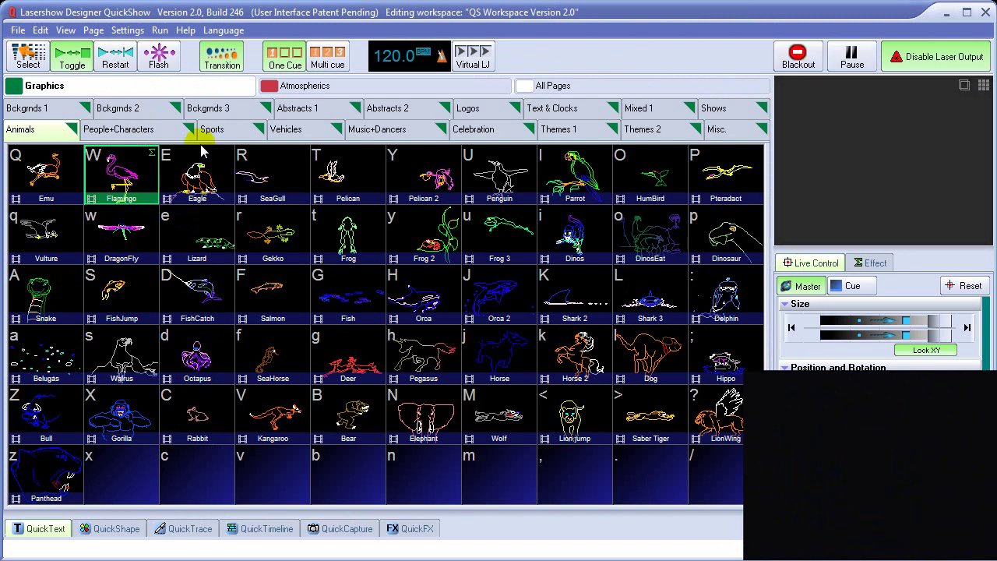
# Project the Pelican 2, Frog, Gekko, Eagle and Flamingo animal cues one after another to check the output
pyautogui.click(126, 31)
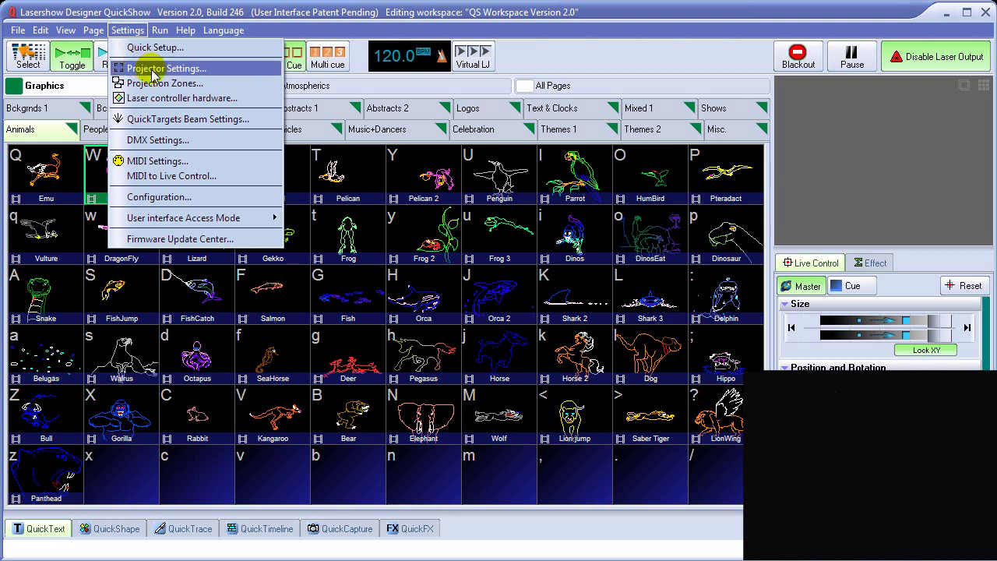
pyautogui.click(440, 181)
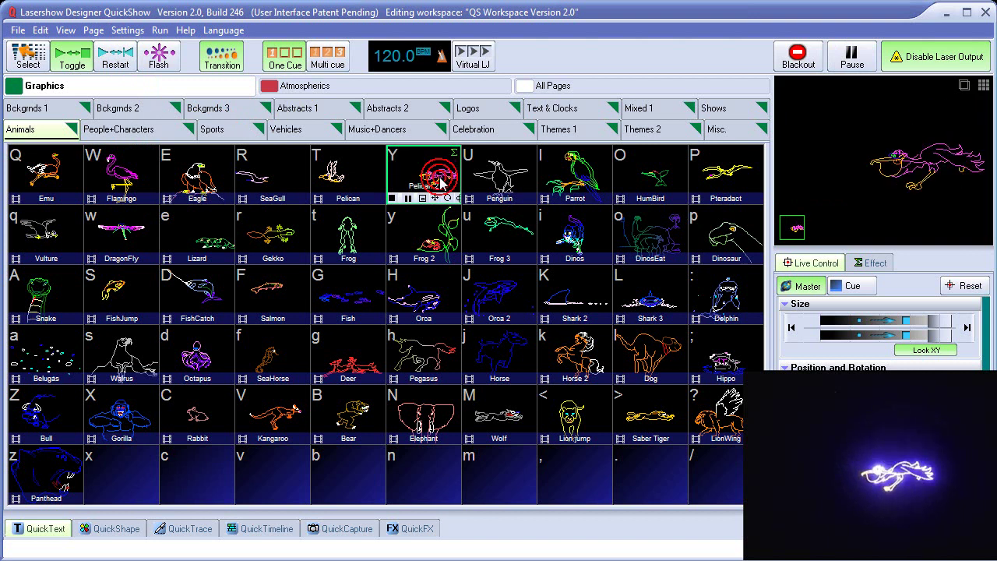
pyautogui.click(345, 234)
pyautogui.click(279, 246)
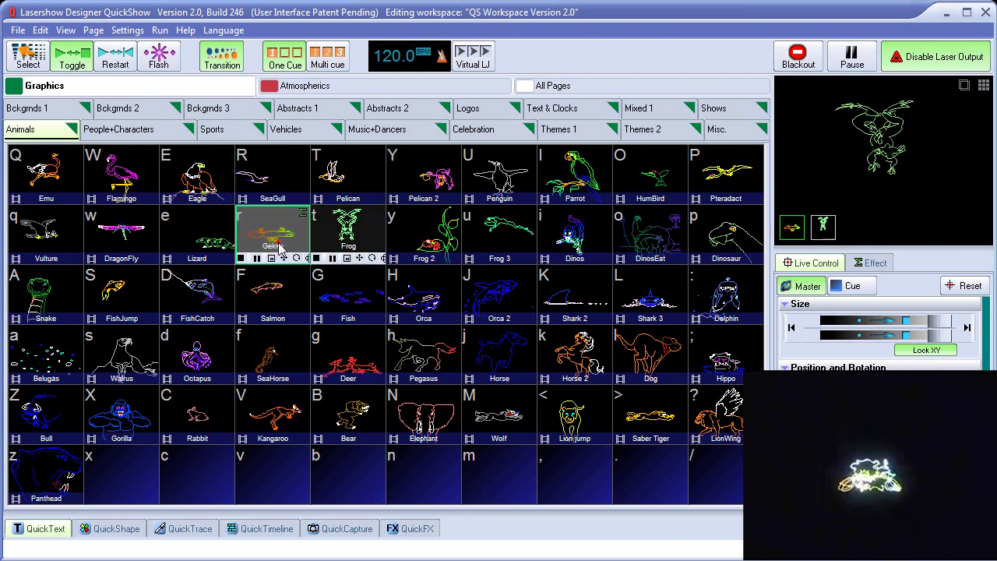
pyautogui.click(195, 173)
pyautogui.click(118, 172)
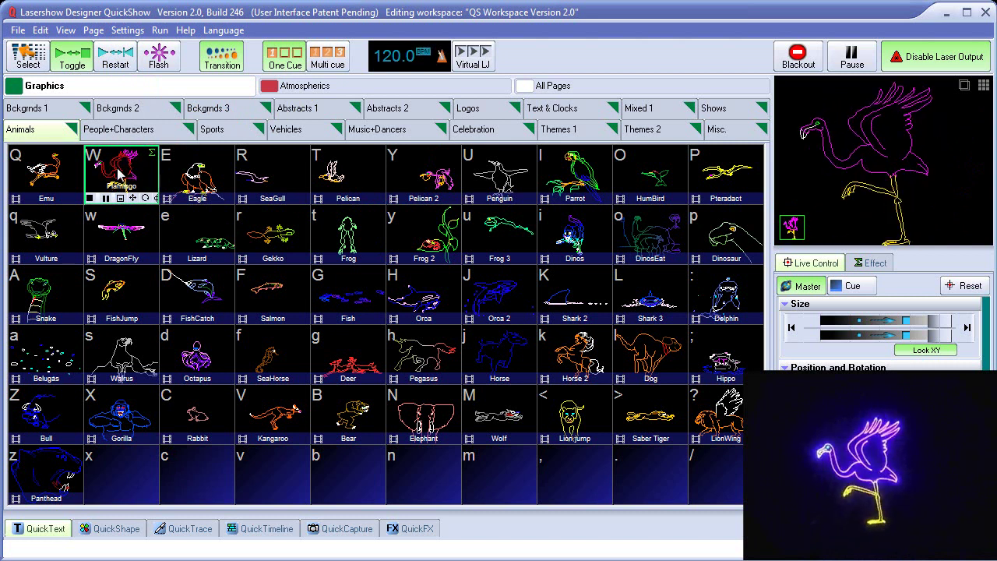
# Project the DragonFly, FishCatch, FishJump, Snake, Salmon, Fish and Pegasus cues in turn, and stop the Pegasus cue
pyautogui.click(114, 236)
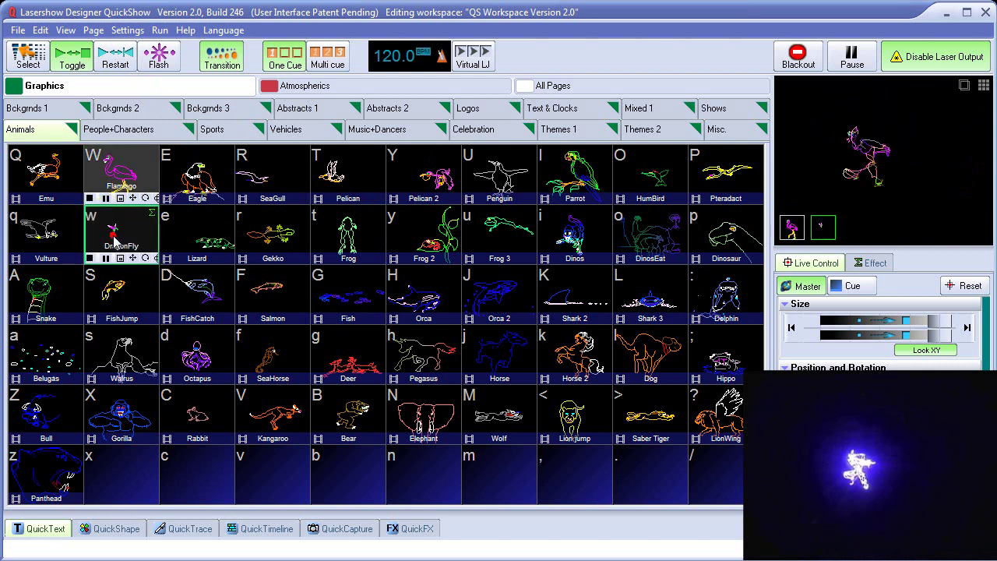
pyautogui.click(190, 292)
pyautogui.click(113, 305)
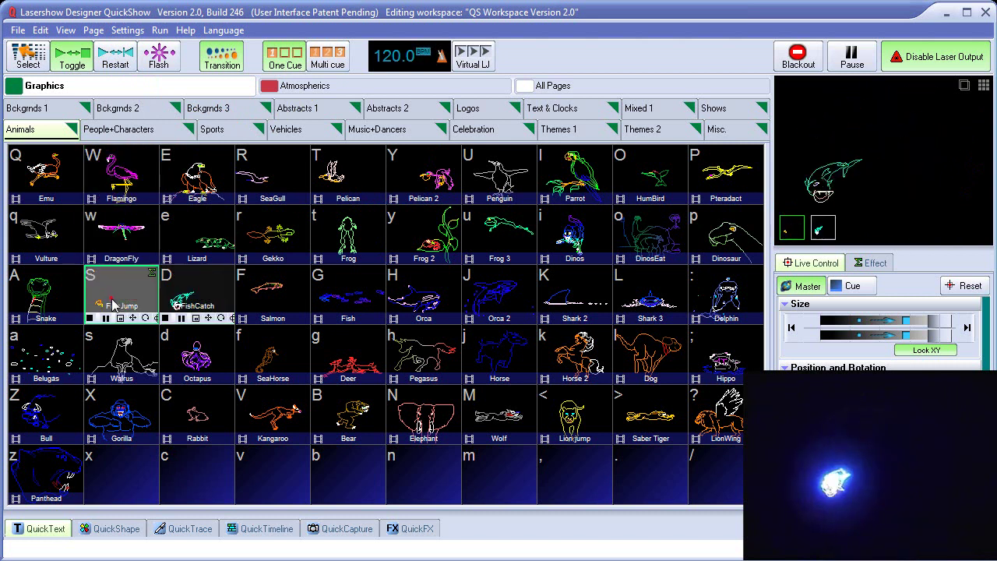
pyautogui.hotkey('shift', 'a')
pyautogui.click(129, 239)
pyautogui.click(273, 294)
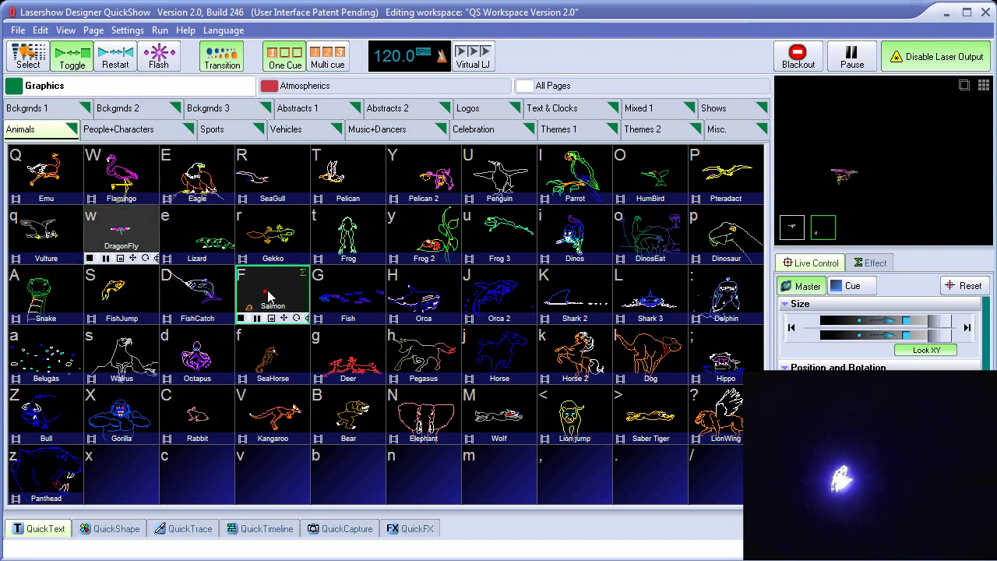
pyautogui.click(362, 300)
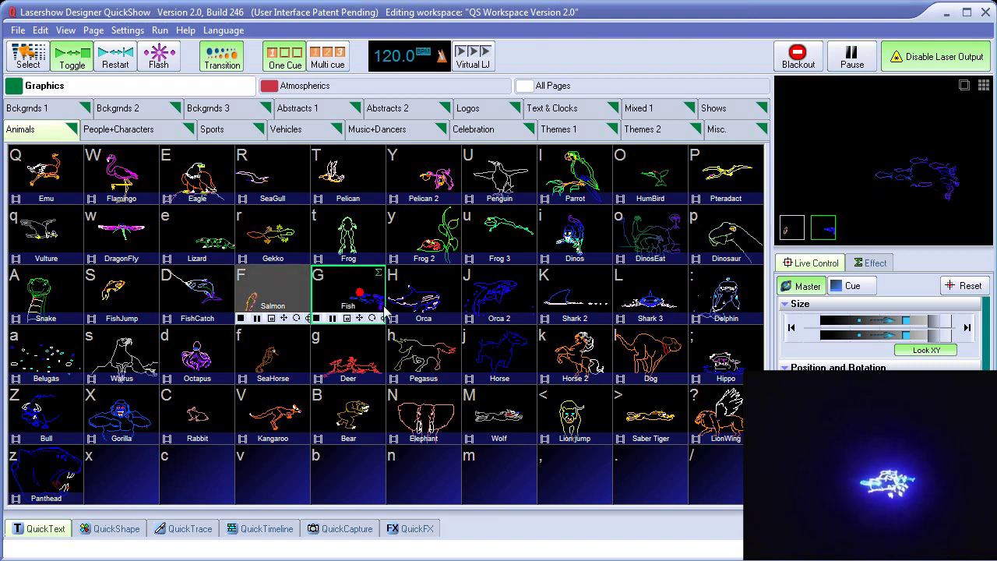
pyautogui.click(413, 357)
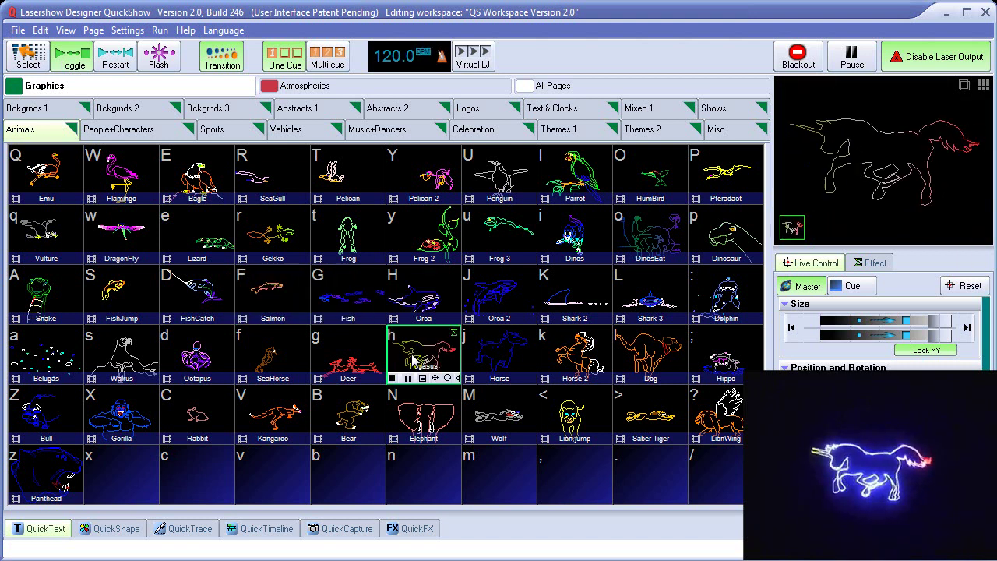
pyautogui.click(413, 358)
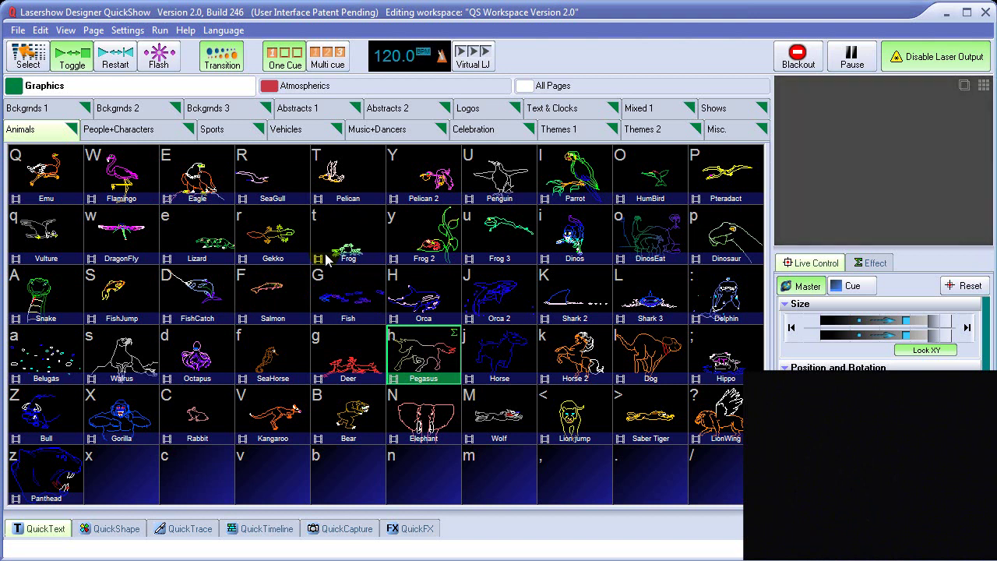
# Open the color settings of Projector 1 in the projector settings and project the test pattern in Zone 1
pyautogui.click(128, 35)
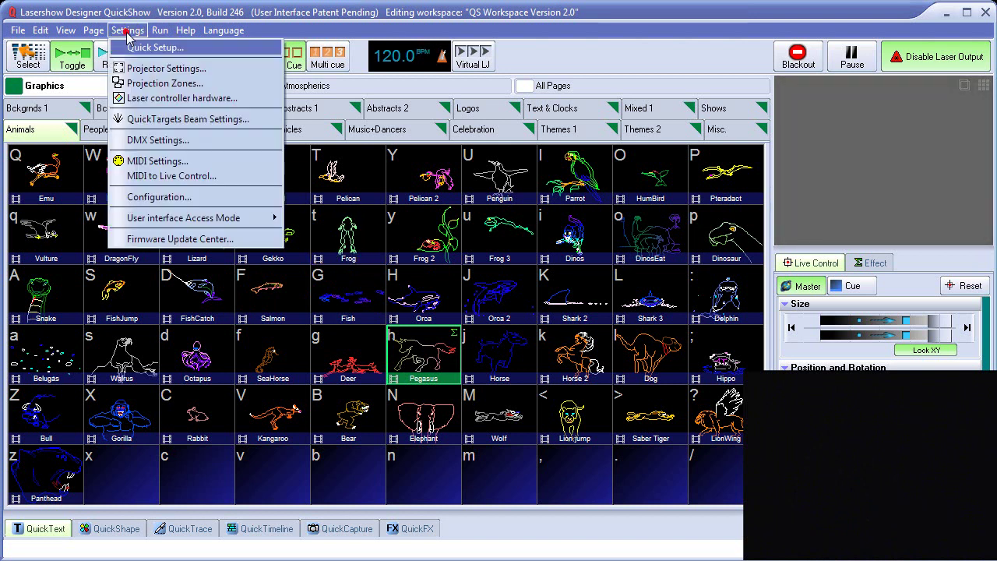
pyautogui.click(156, 69)
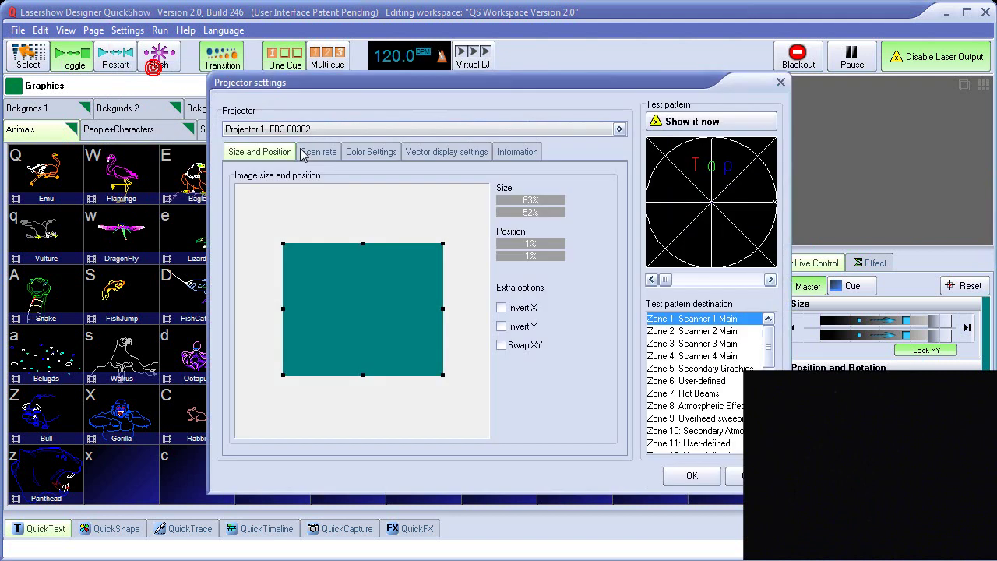
pyautogui.click(372, 152)
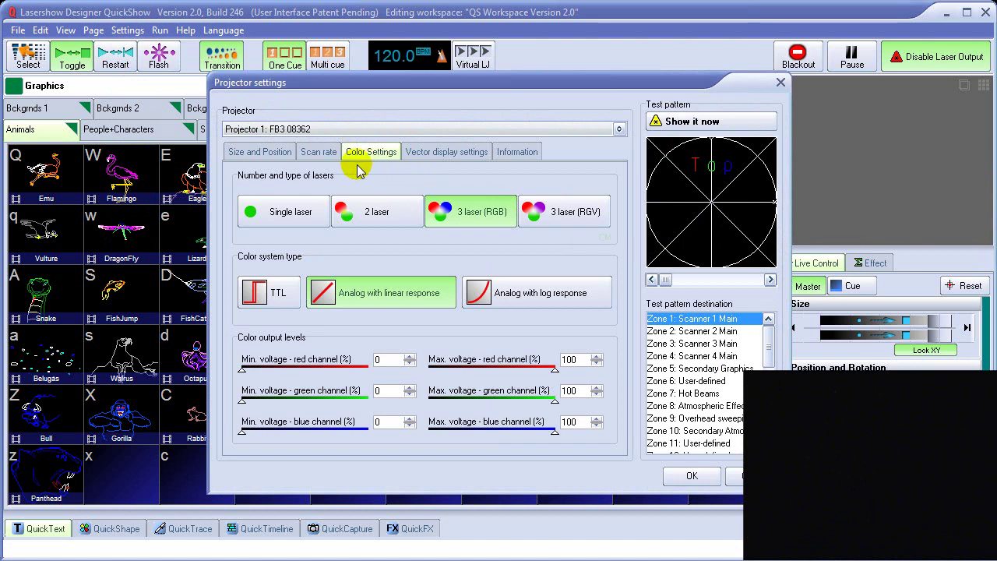
pyautogui.click(689, 121)
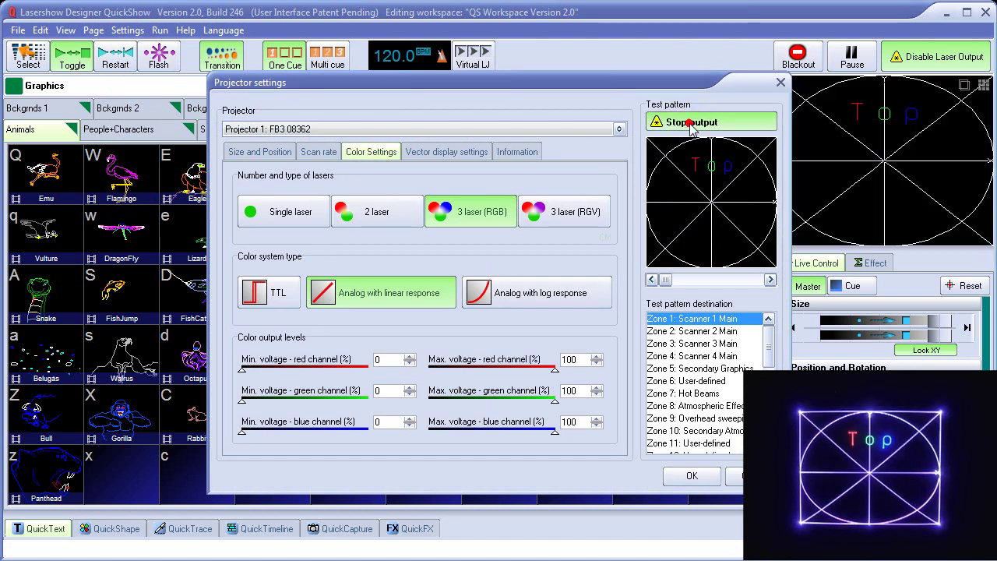
# Step through the test patterns to the bright ring of colored circles
pyautogui.click(769, 280)
pyautogui.click(769, 280)
pyautogui.click(770, 281)
pyautogui.click(770, 280)
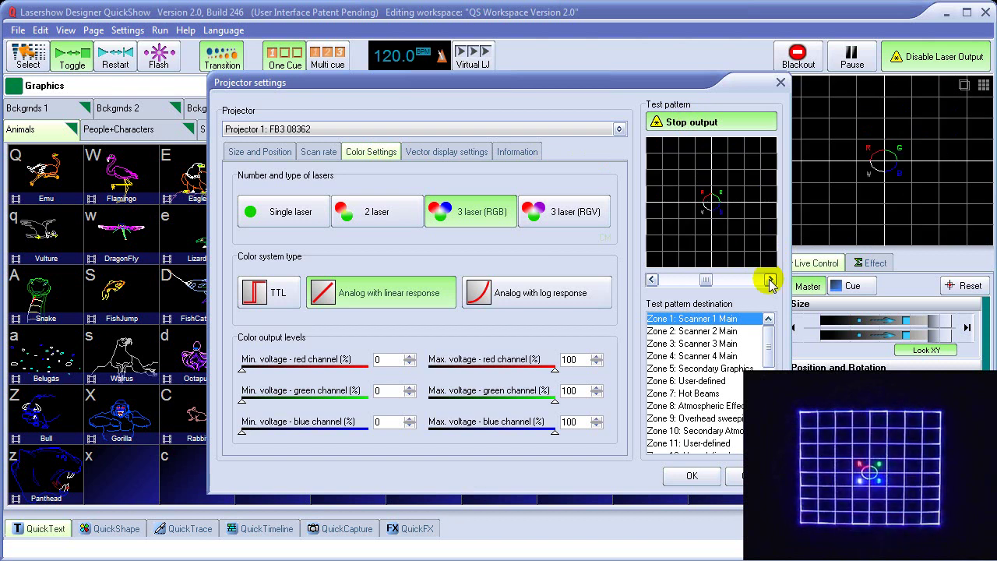
pyautogui.click(769, 281)
pyautogui.click(769, 280)
pyautogui.click(769, 281)
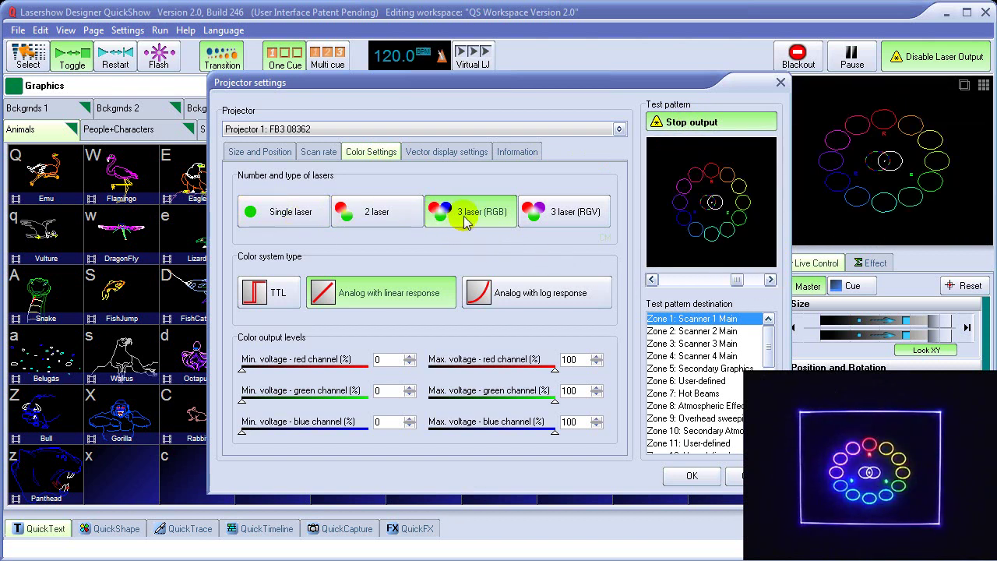
# Try the Single laser and 2 laser types on the test pattern, and return to 3 laser (RGB)
pyautogui.click(295, 222)
pyautogui.click(360, 218)
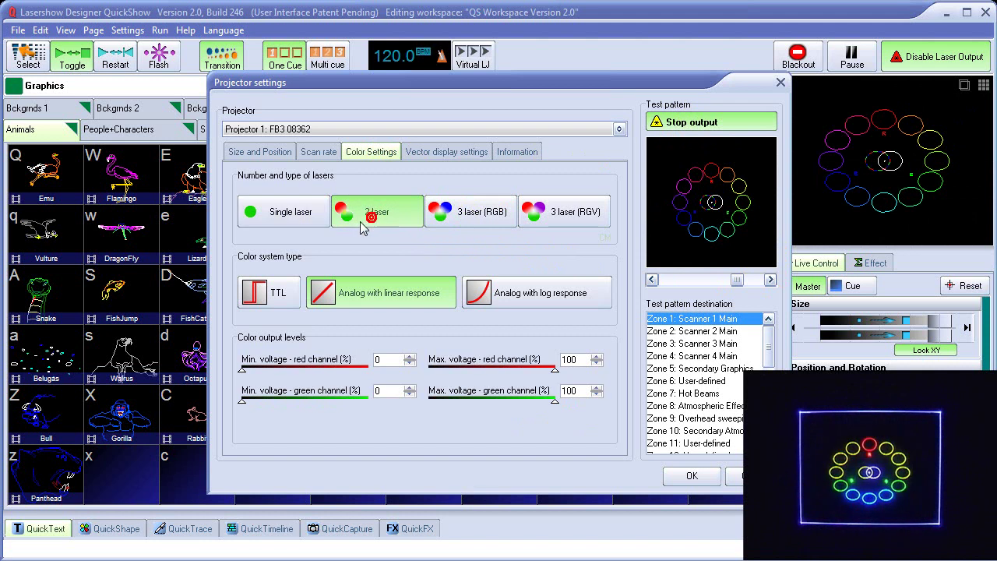
pyautogui.click(467, 222)
pyautogui.click(375, 216)
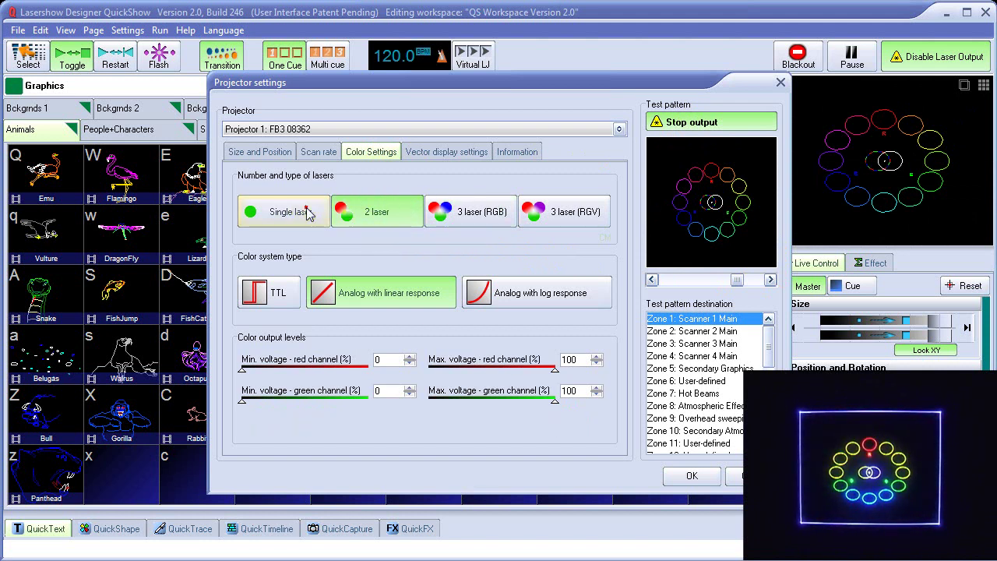
pyautogui.click(305, 211)
pyautogui.click(375, 215)
pyautogui.click(469, 220)
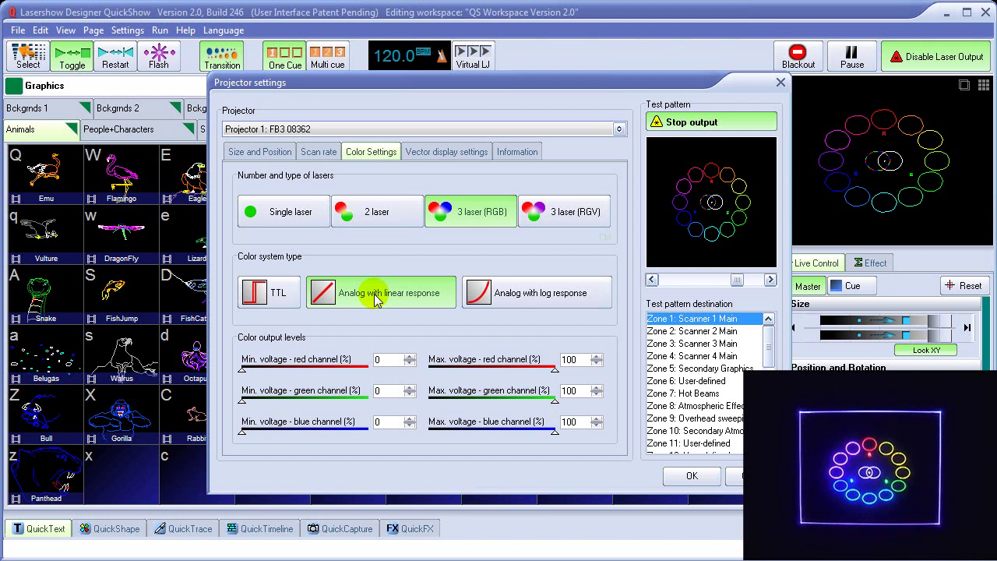
# Set the color system type to Analog with log response and project the row of circles with graduated brightness
pyautogui.click(543, 307)
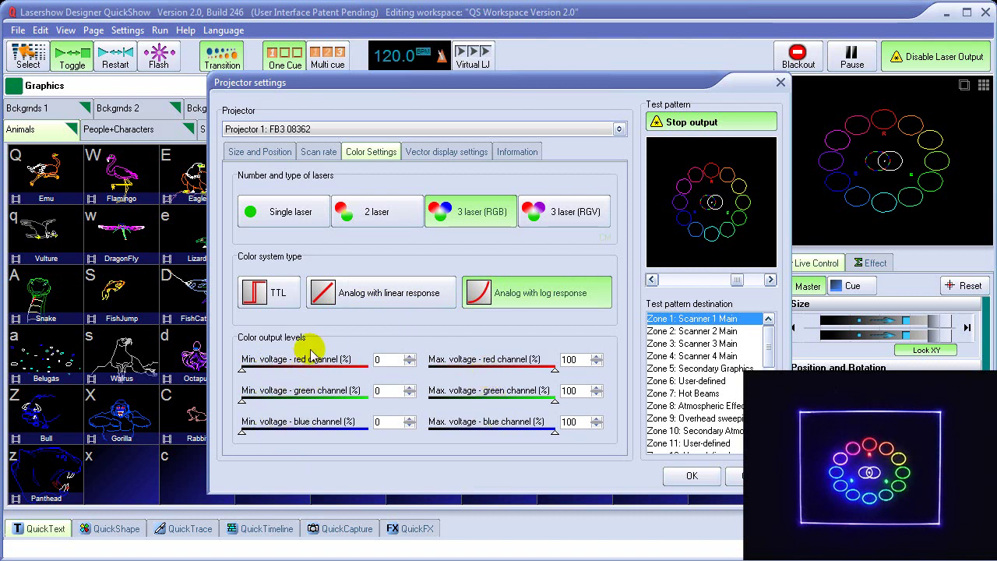
pyautogui.click(652, 280)
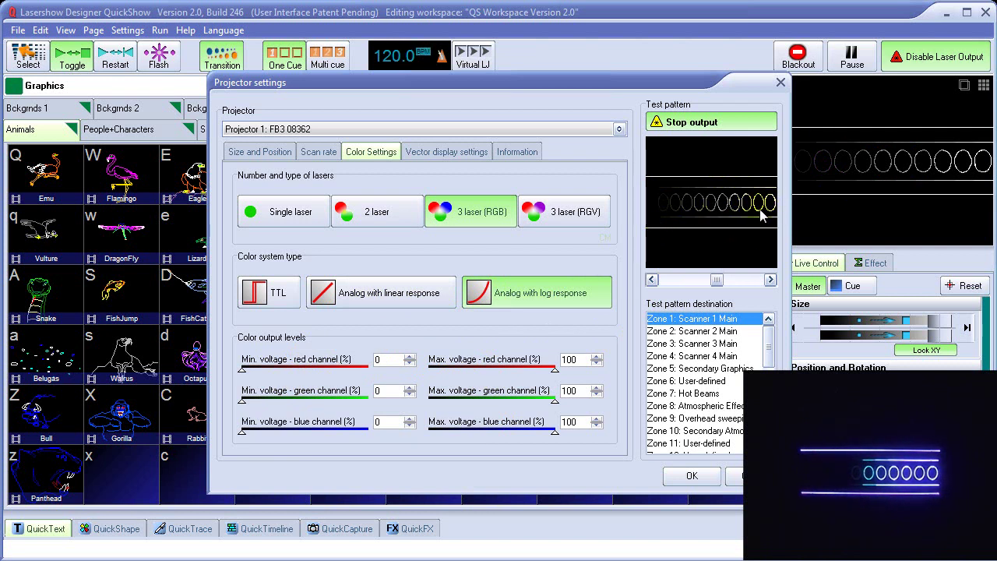
pyautogui.click(571, 301)
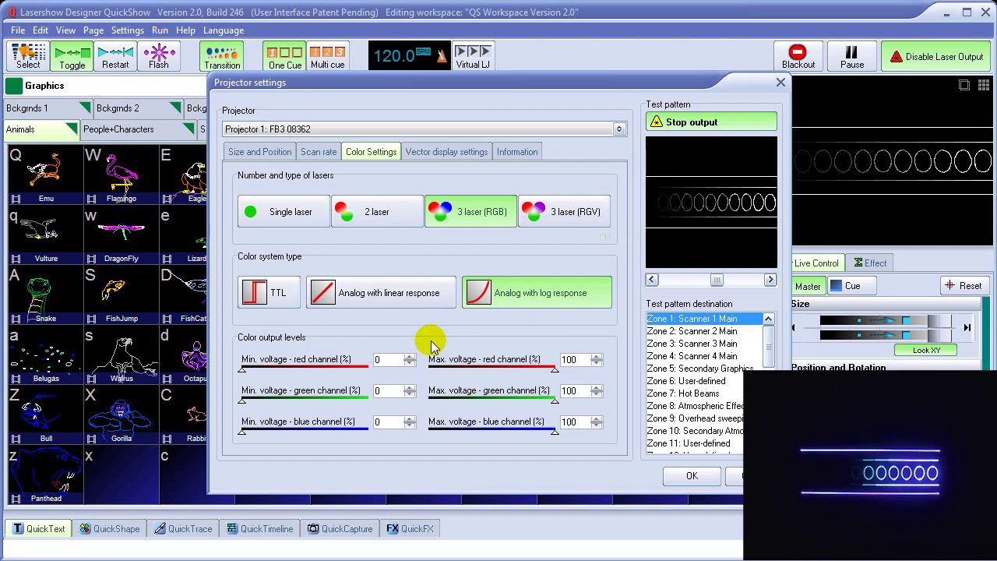
# Set the minimum voltages to 20% for the red channel, 9% for green and 13% for blue
pyautogui.click(243, 371)
pyautogui.moveTo(242, 372); pyautogui.dragTo(311, 374)
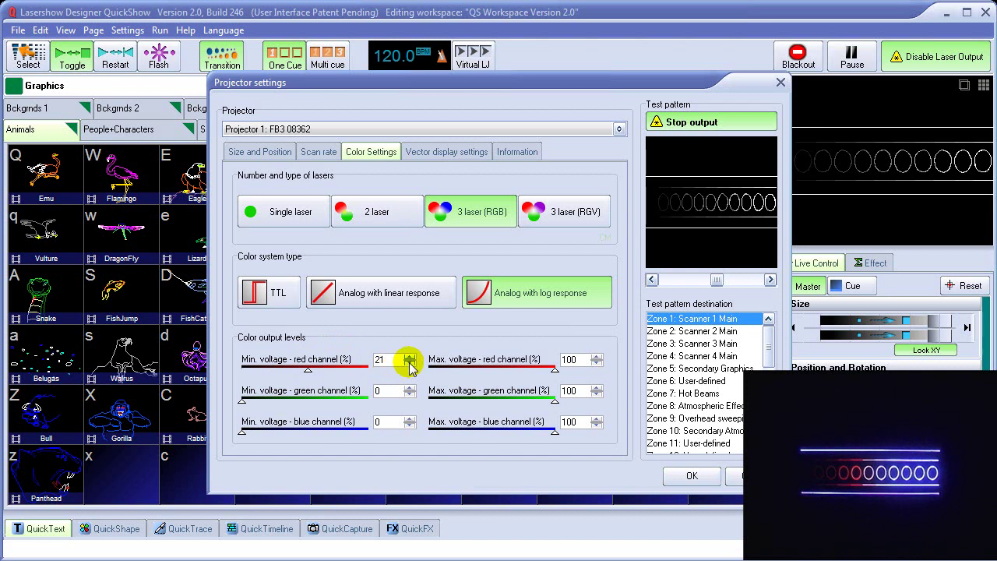
pyautogui.click(410, 364)
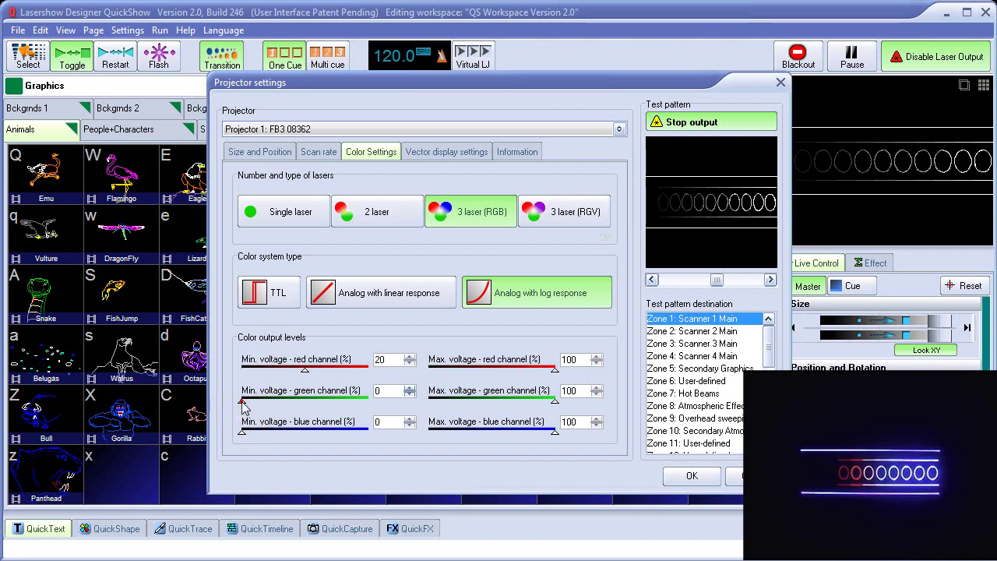
pyautogui.moveTo(243, 404); pyautogui.dragTo(273, 406)
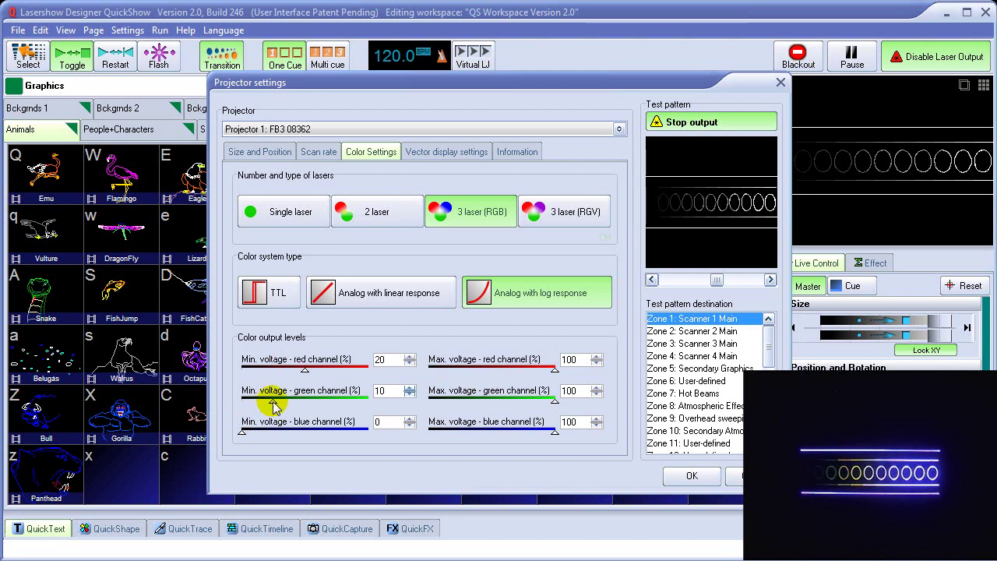
pyautogui.click(410, 394)
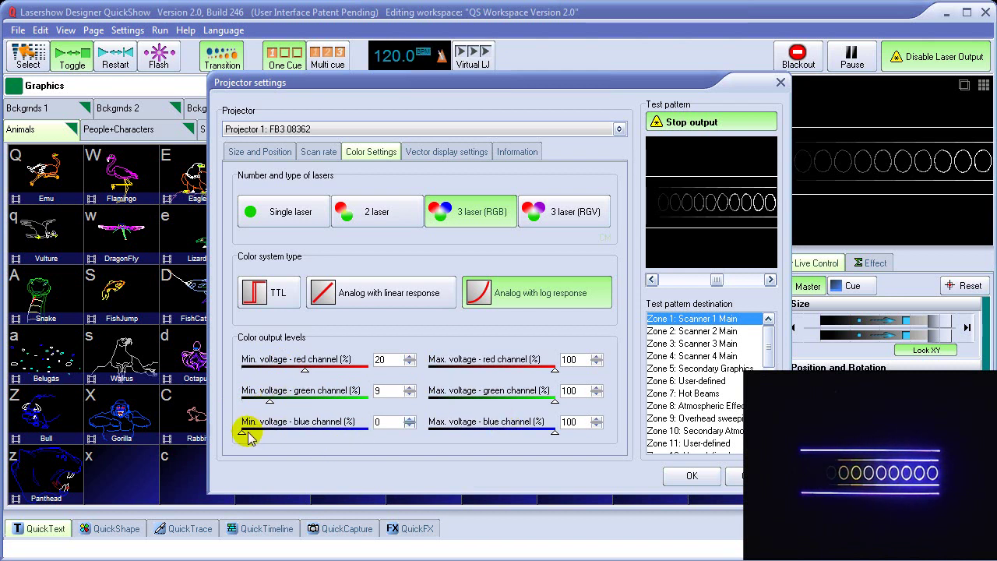
pyautogui.moveTo(248, 435); pyautogui.dragTo(282, 430)
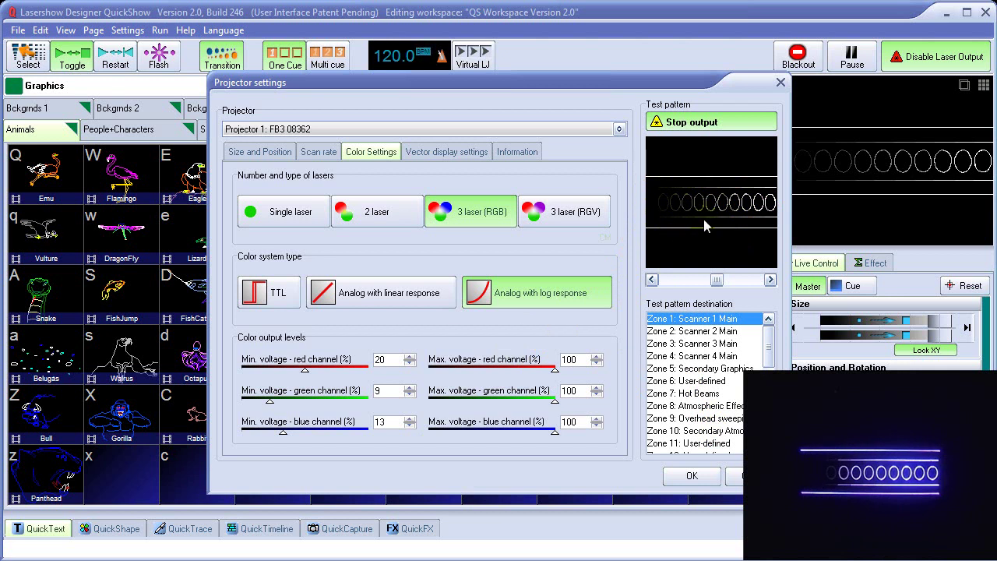
# Project the dim, bright and pastel colored-circle test patterns in turn to check the color output
pyautogui.click(770, 280)
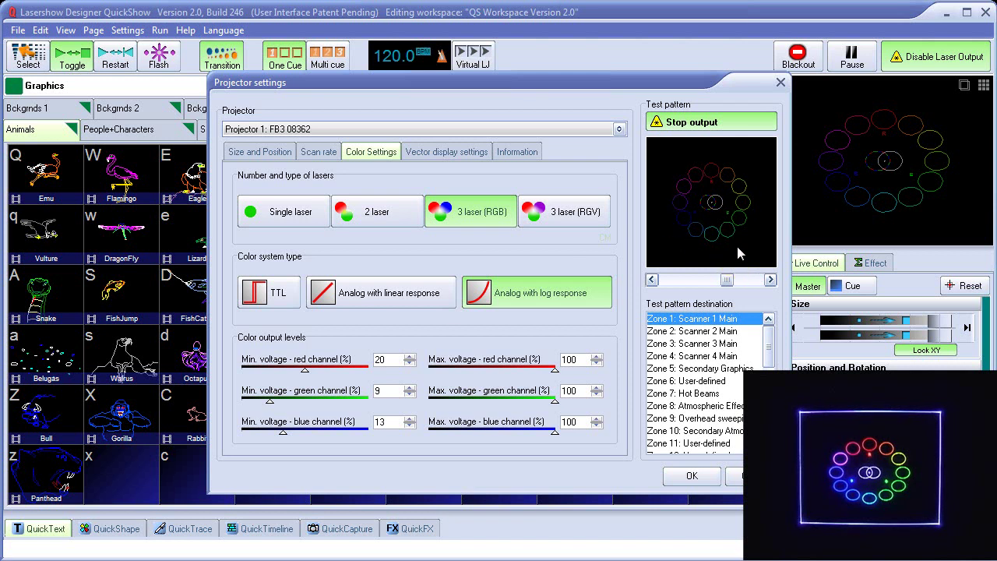
pyautogui.click(769, 279)
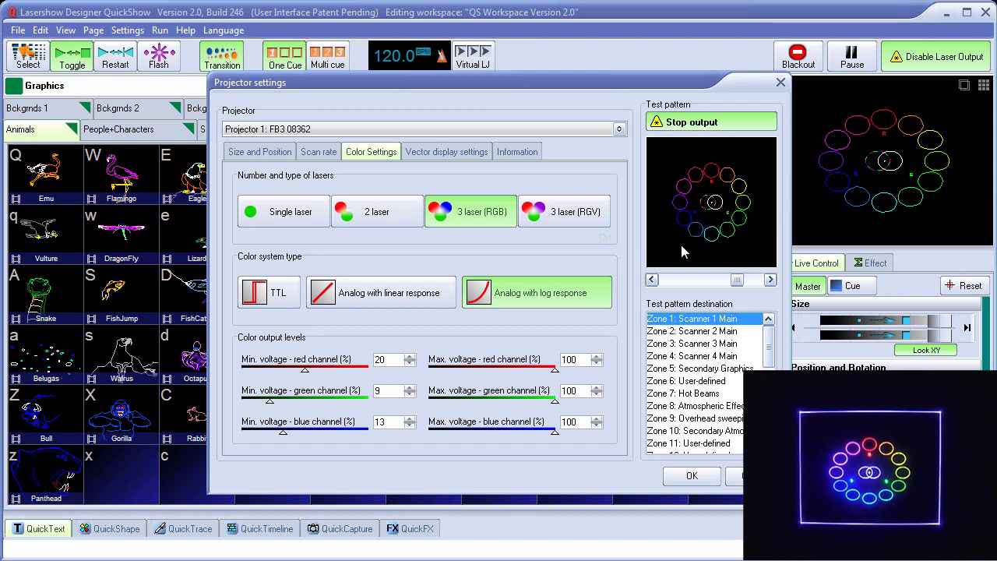
pyautogui.click(771, 280)
pyautogui.click(771, 280)
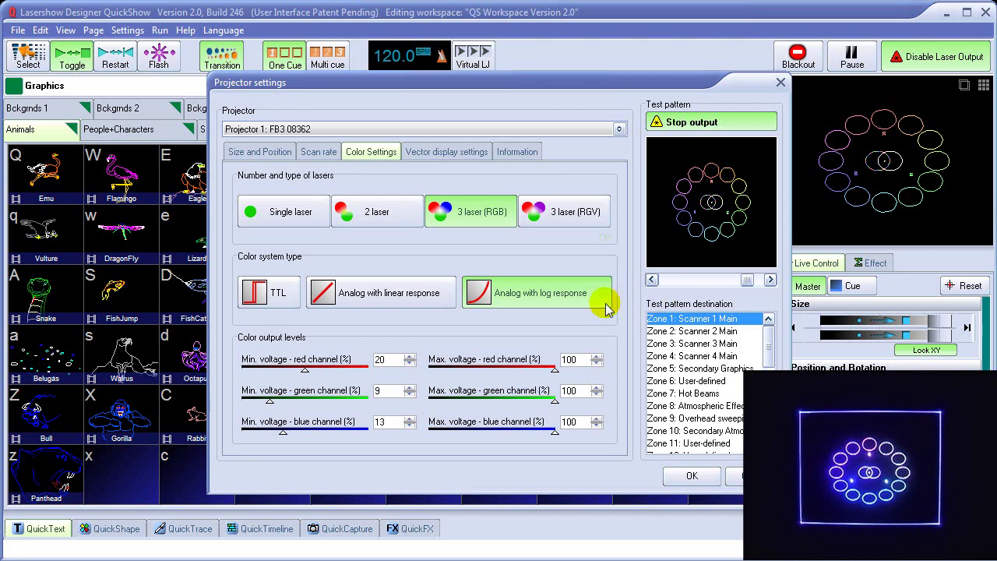
# Reset the minimum voltages of all three channels to 0% and set the color system type to Analog with linear response
pyautogui.moveTo(303, 373); pyautogui.dragTo(241, 368)
pyautogui.moveTo(270, 399); pyautogui.dragTo(241, 400)
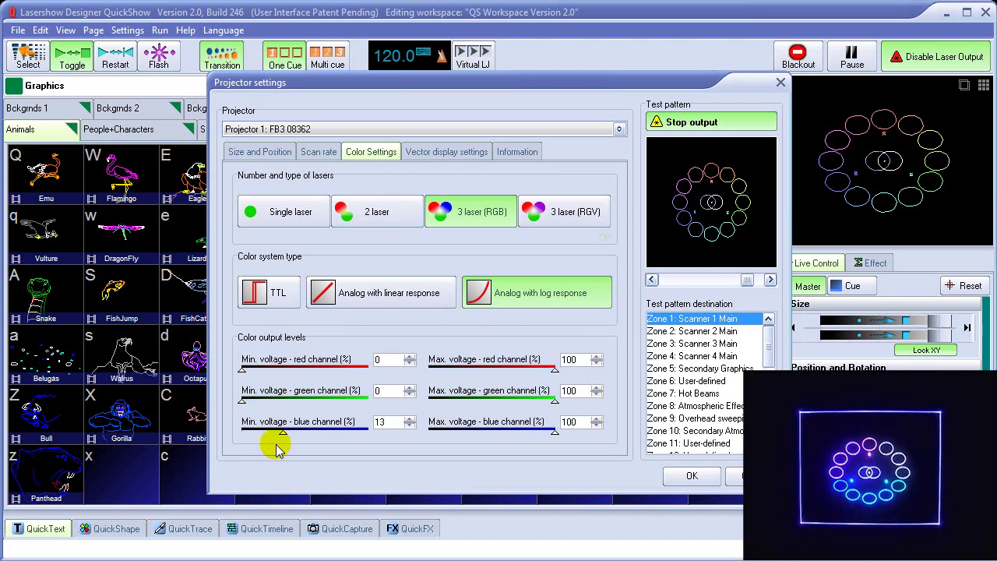
pyautogui.click(362, 298)
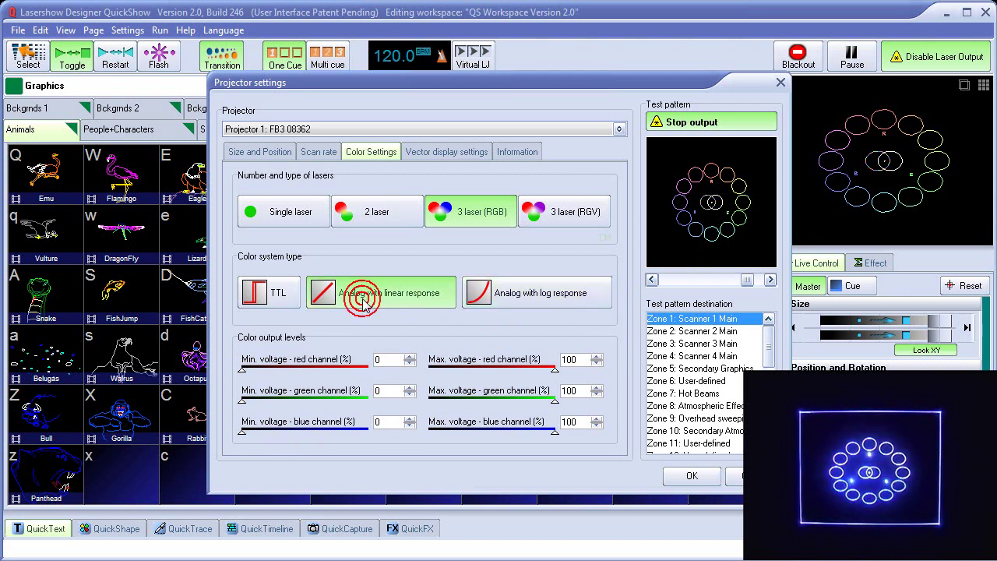
# Alternate between the dim and bright colored-circle test patterns to compare the output with linear response
pyautogui.click(652, 280)
pyautogui.click(653, 282)
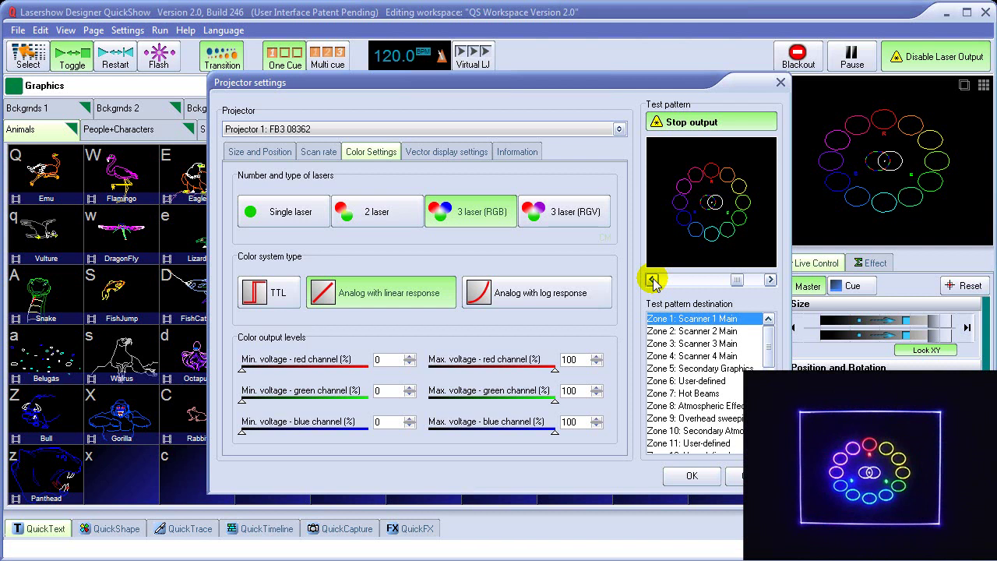
pyautogui.click(652, 280)
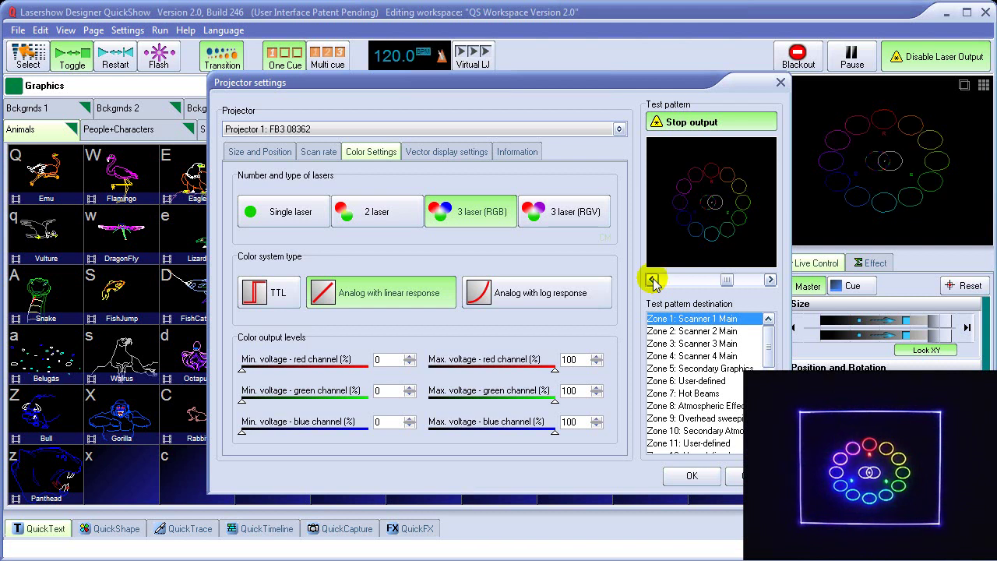
pyautogui.click(769, 279)
pyautogui.click(653, 280)
pyautogui.click(769, 279)
pyautogui.click(653, 280)
# Set the color system type to Analog with log response and project the graduated-brightness row of circles
pyautogui.click(527, 294)
pyautogui.click(527, 294)
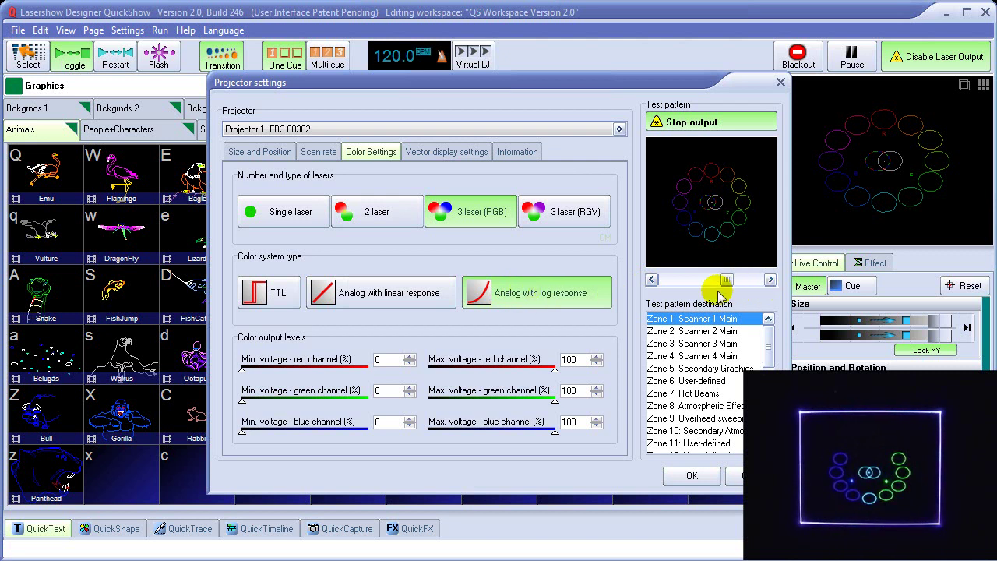
pyautogui.click(651, 280)
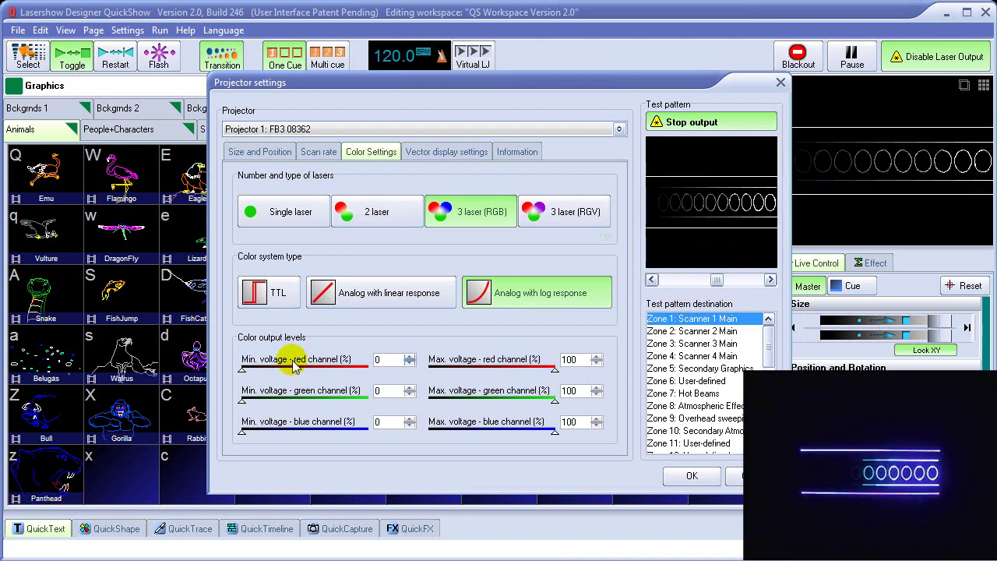
# Set the minimum voltages to 20% red, 9% green and 14% blue, and the maximum green voltage to 85%
pyautogui.moveTo(242, 371); pyautogui.dragTo(302, 379)
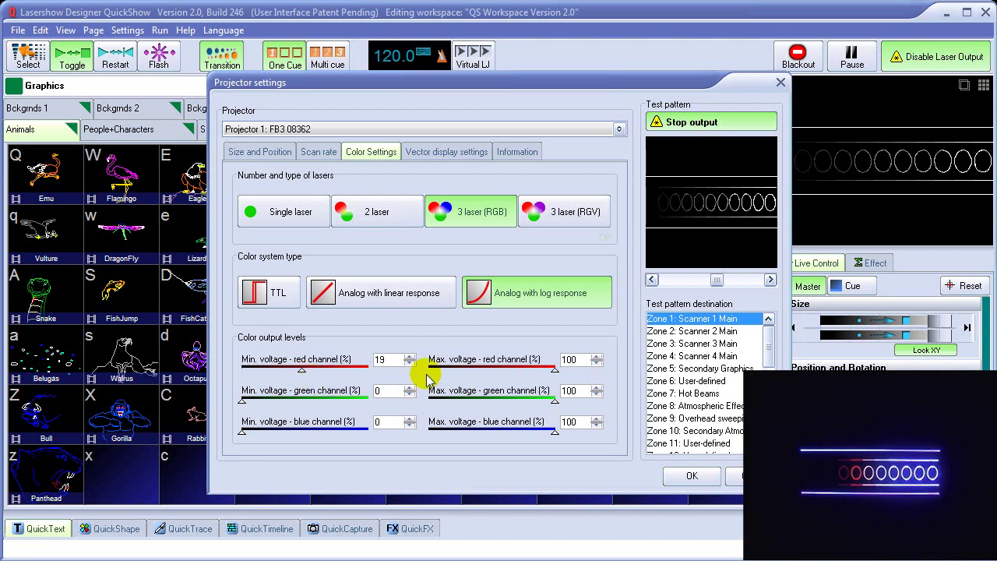
pyautogui.click(410, 355)
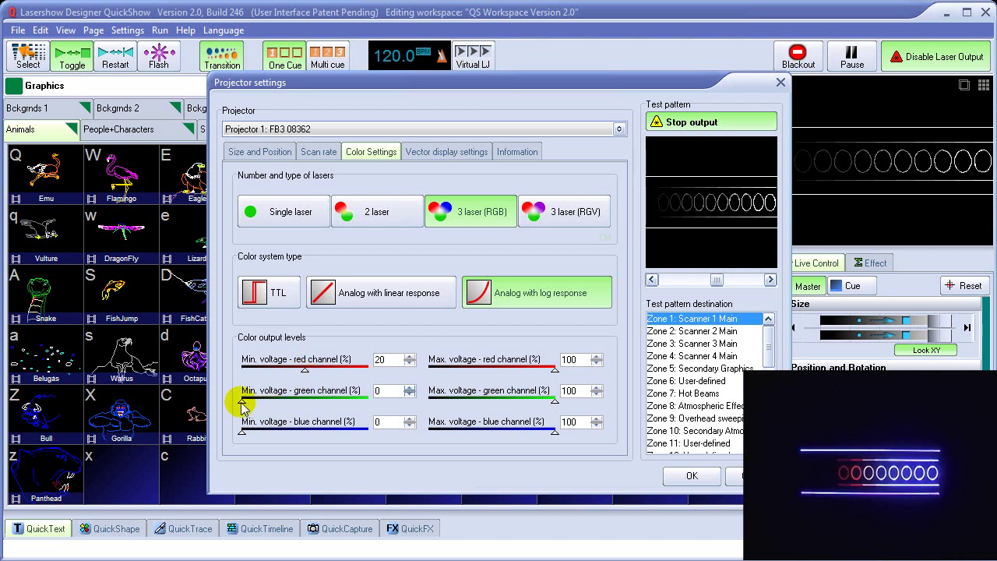
pyautogui.moveTo(243, 405); pyautogui.dragTo(271, 406)
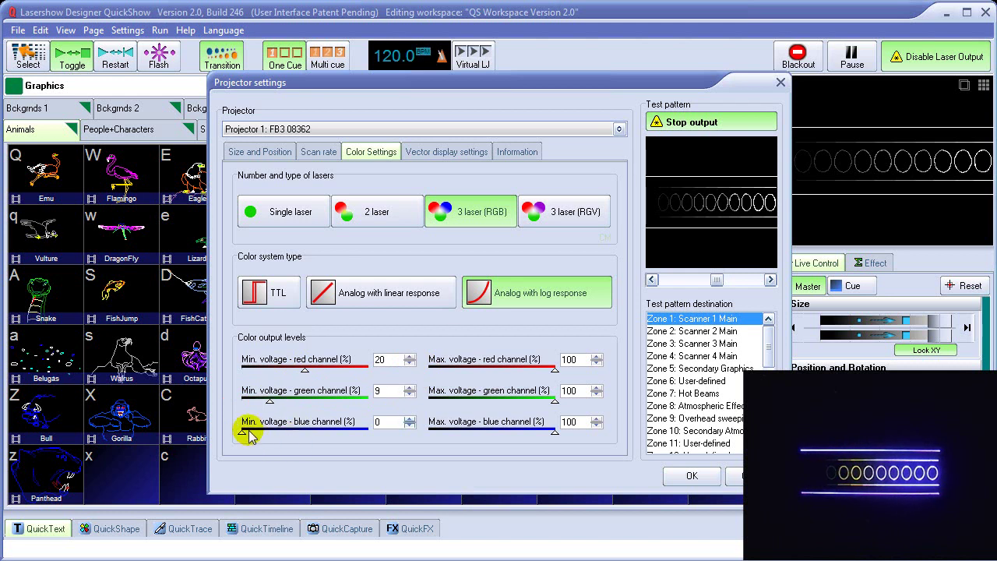
pyautogui.moveTo(241, 436); pyautogui.dragTo(274, 430)
pyautogui.moveTo(280, 429); pyautogui.dragTo(286, 429)
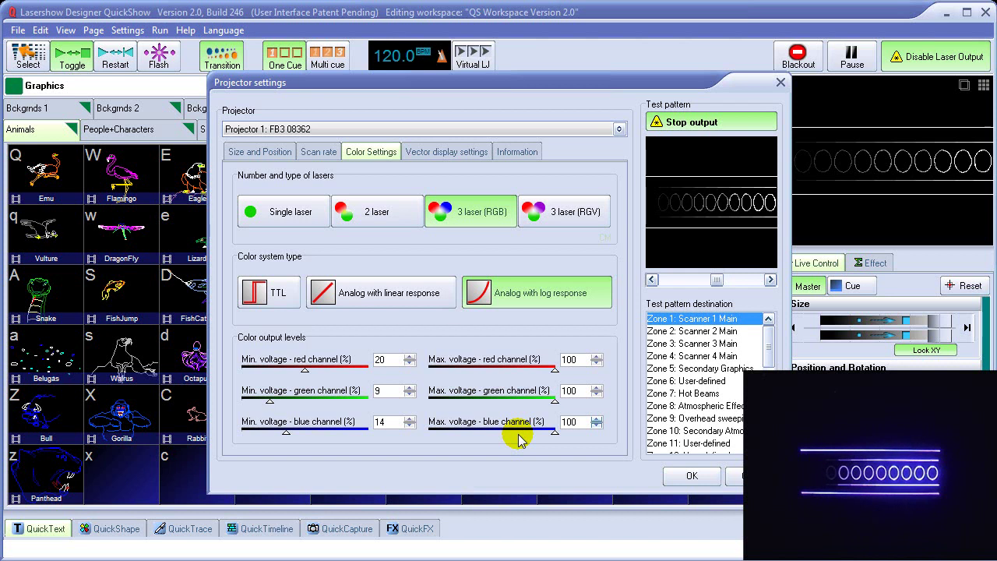
pyautogui.moveTo(553, 400); pyautogui.dragTo(530, 417)
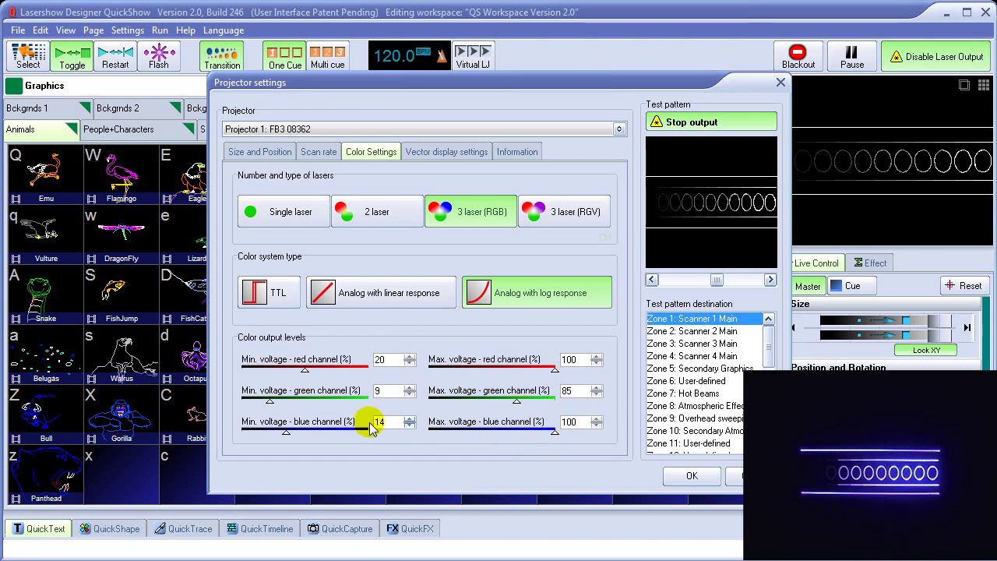
pyautogui.click(272, 402)
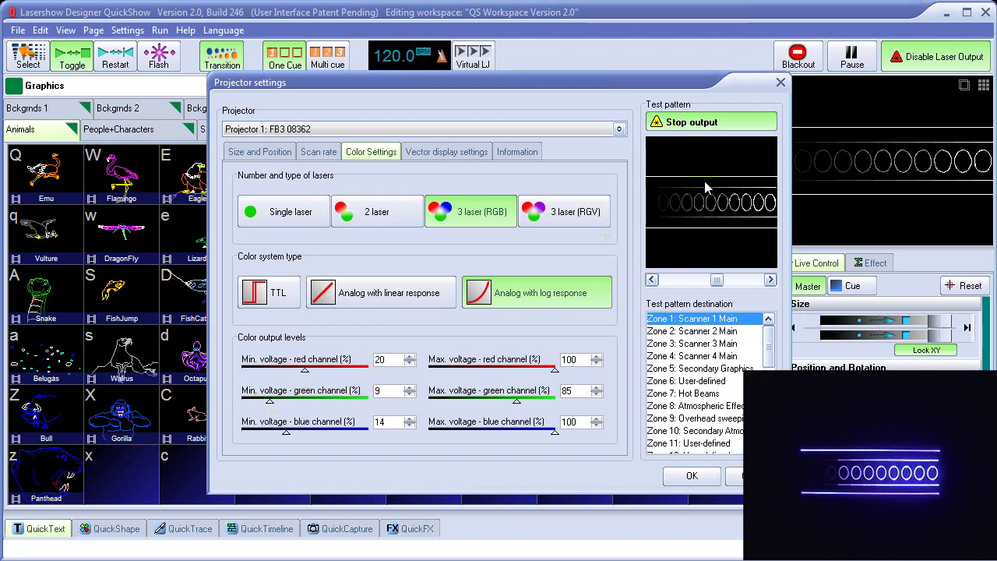
# Step through the colored-circle test patterns to the concentric color rings to check the color balance
pyautogui.click(770, 280)
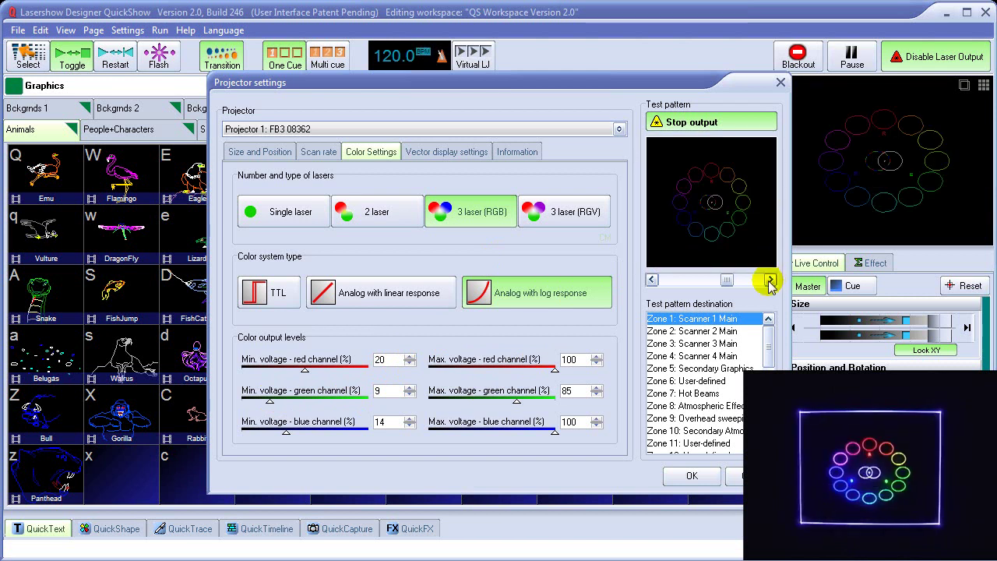
pyautogui.click(769, 281)
pyautogui.click(769, 281)
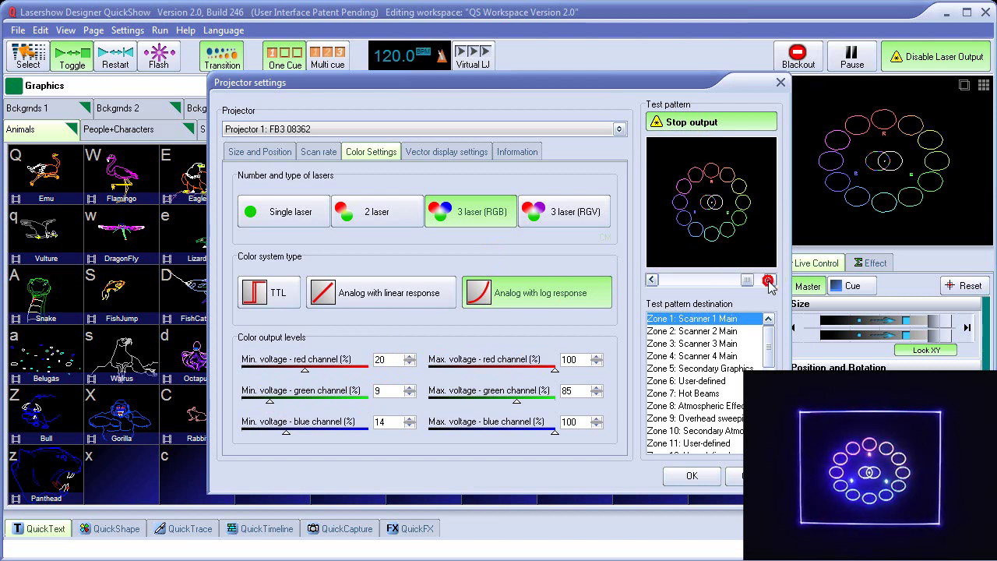
pyautogui.click(769, 281)
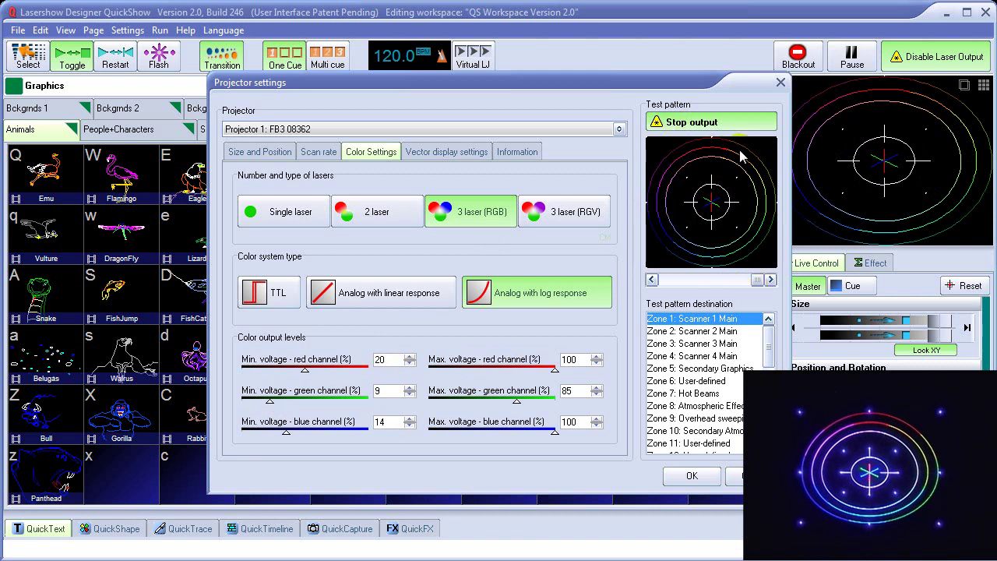
# Accept the projector's color settings and close the projector settings
pyautogui.click(701, 480)
pyautogui.click(702, 483)
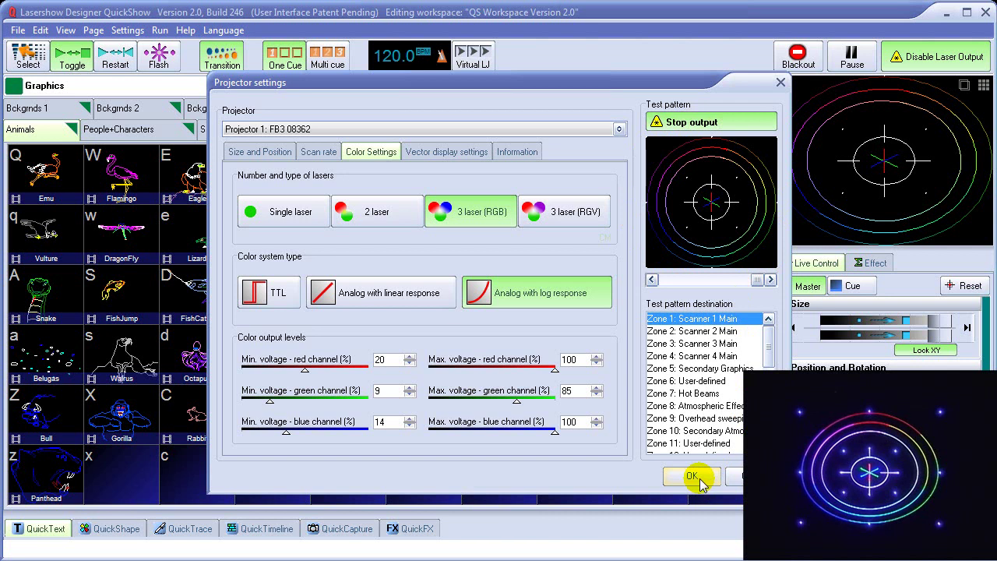
pyautogui.click(692, 476)
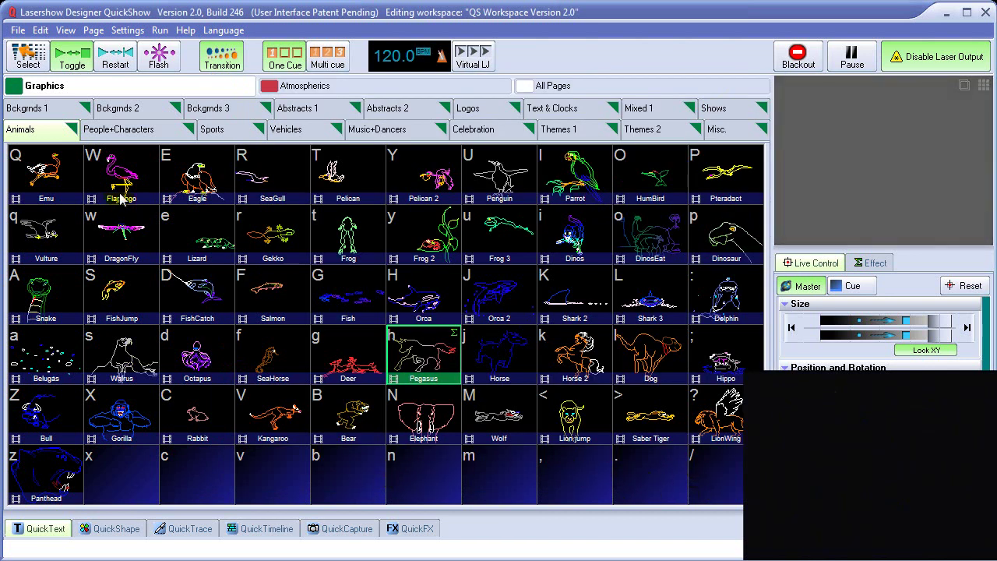
# Reopen the projector settings, project the small nested-frame test pattern and review the scan rate settings
pyautogui.click(128, 30)
pyautogui.click(136, 69)
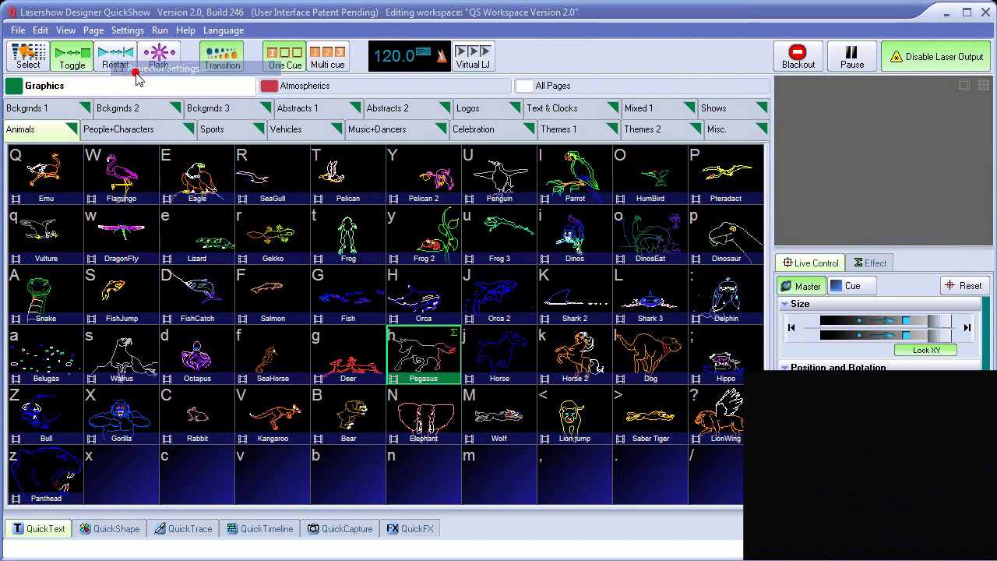
pyautogui.click(693, 121)
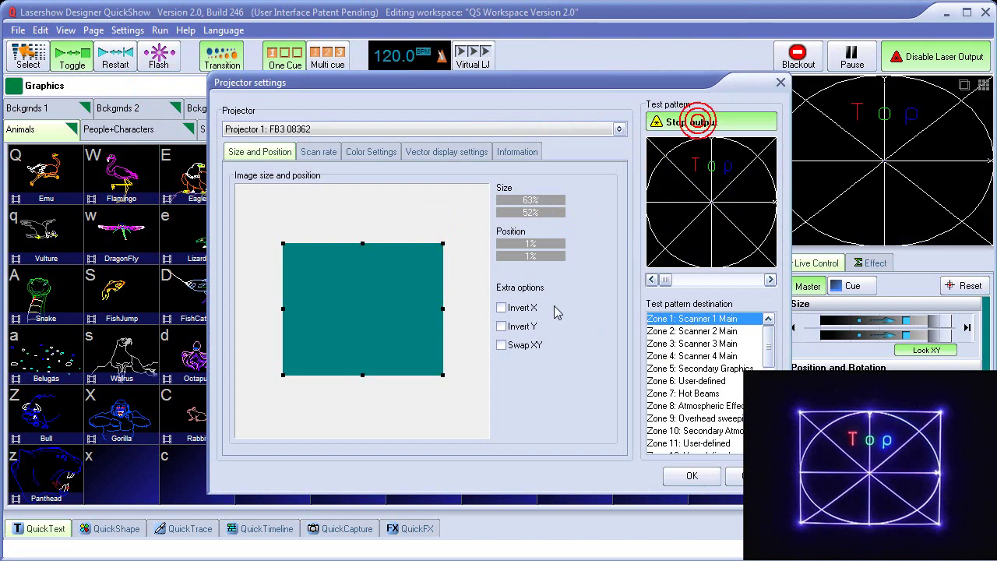
pyautogui.click(770, 280)
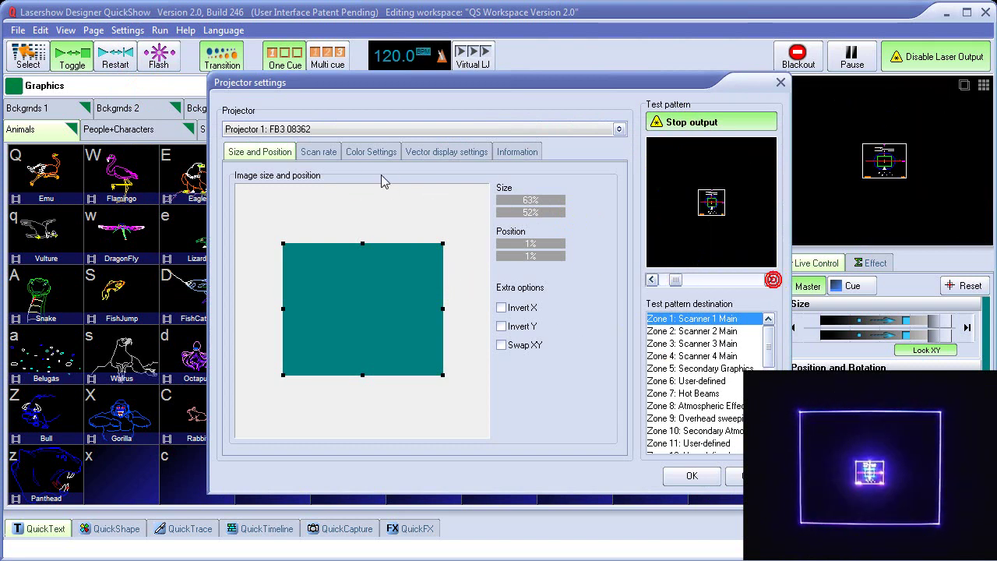
pyautogui.click(316, 155)
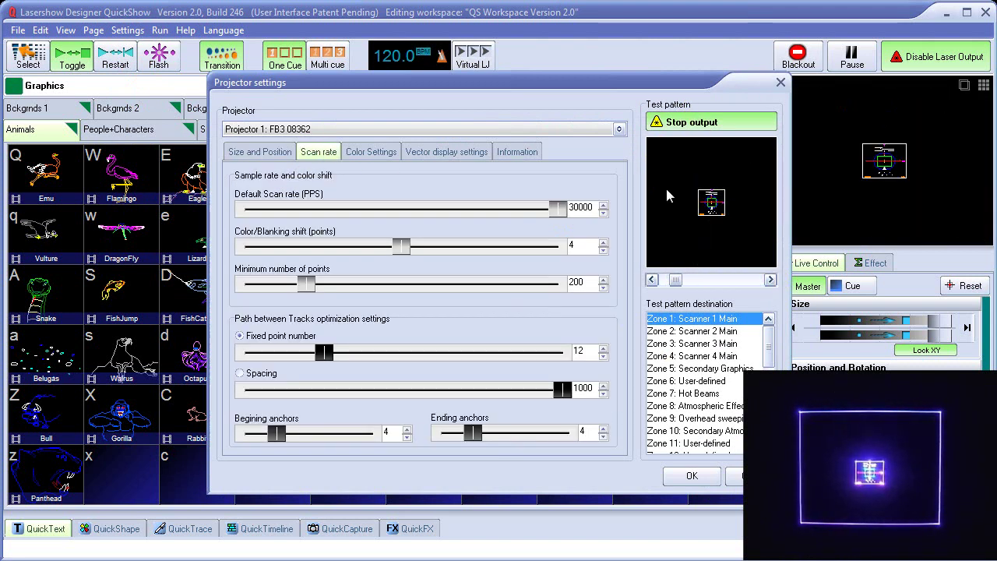
# Review the color settings while projecting the colored-circle test pattern, and close the projector settings
pyautogui.click(394, 155)
pyautogui.click(770, 280)
pyautogui.click(770, 280)
pyautogui.click(770, 280)
pyautogui.click(770, 280)
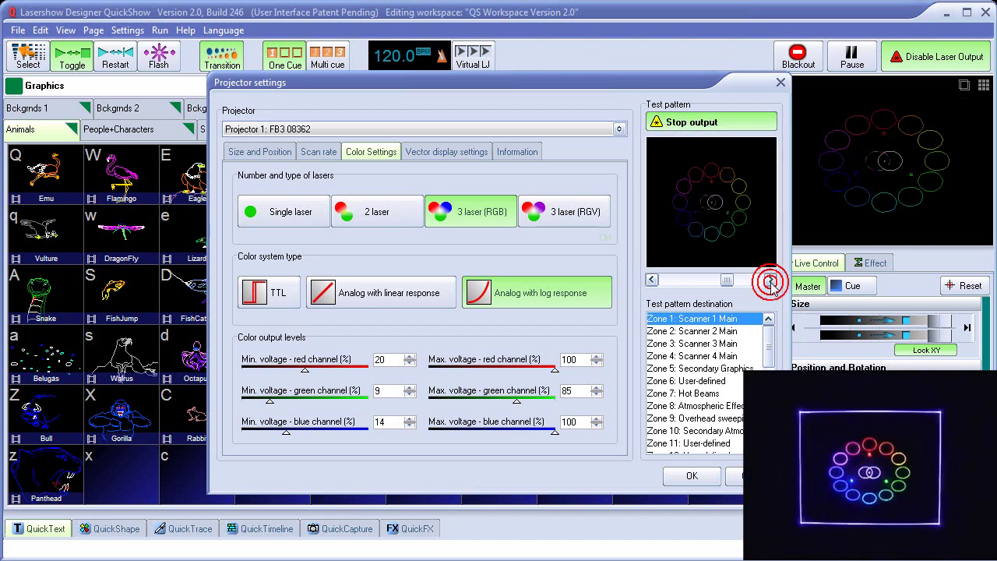
pyautogui.click(695, 475)
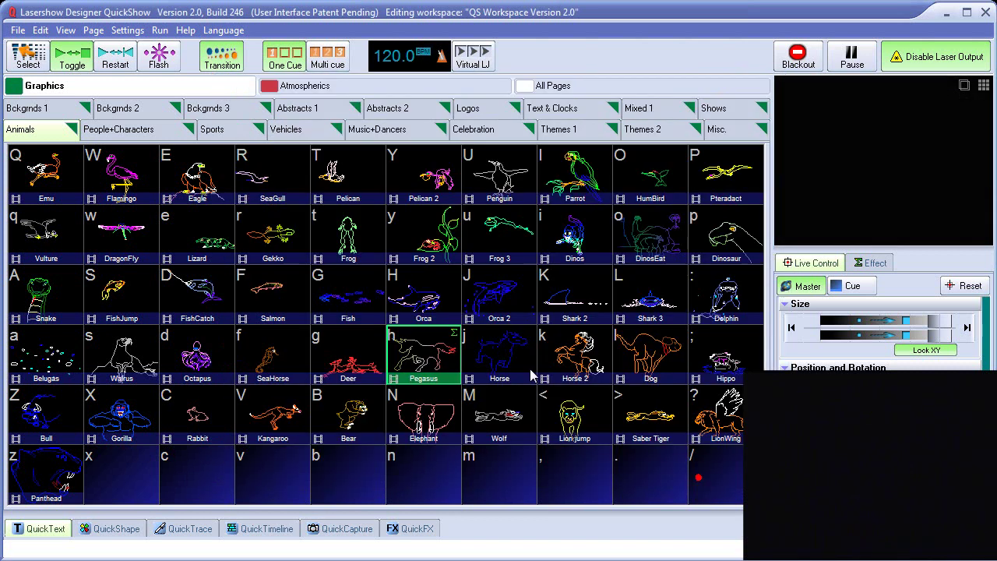
# Open the projection zones with the grid pattern projected and select Zone 8: Atmospheric Effects
pyautogui.click(127, 29)
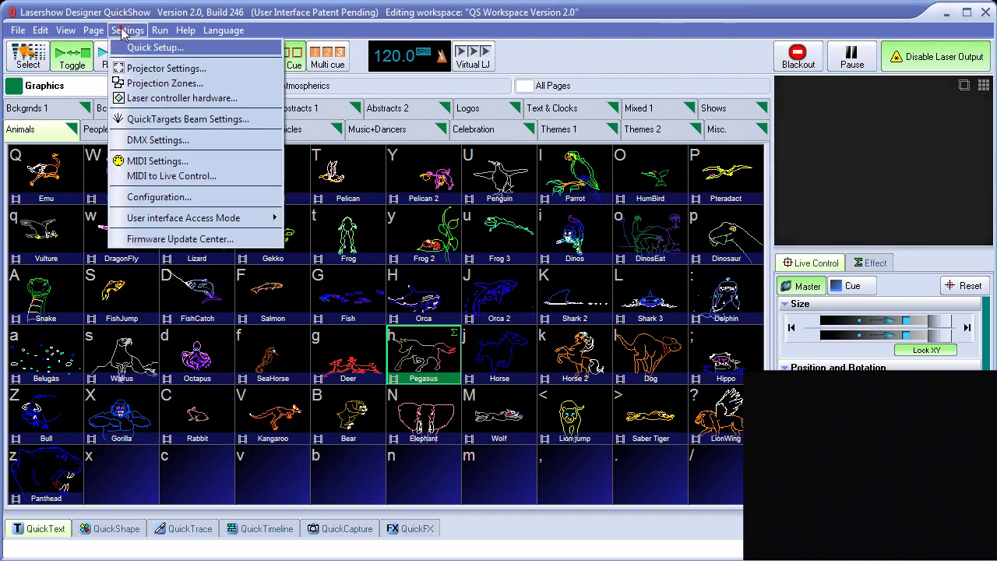
pyautogui.click(144, 83)
pyautogui.click(394, 53)
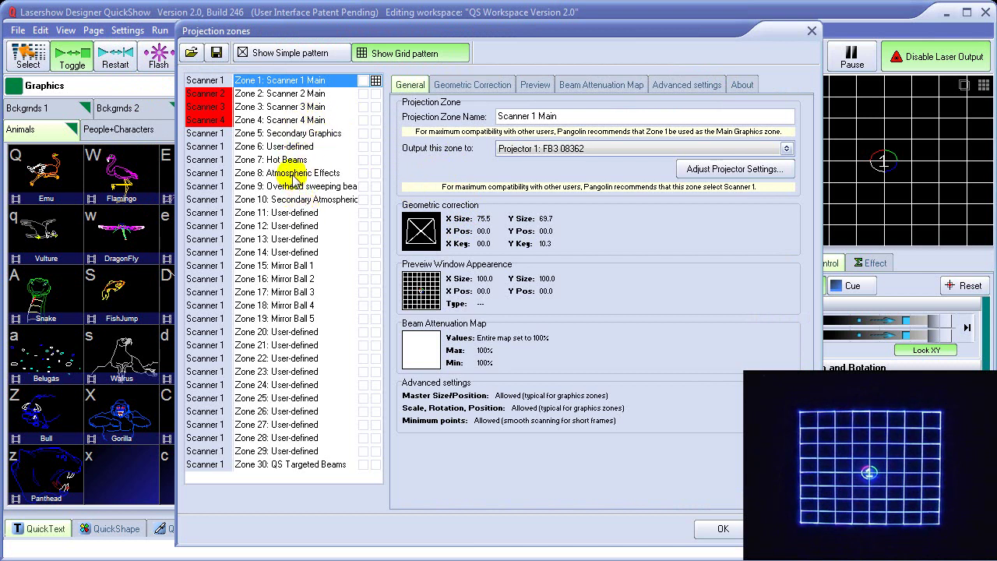
pyautogui.click(294, 175)
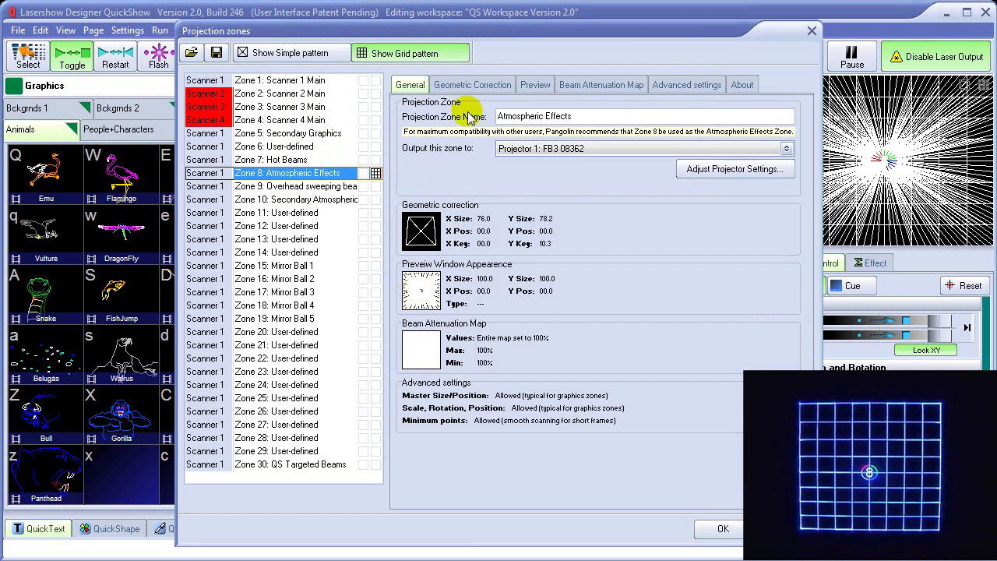
# Reduce the vertical size of the Atmospheric Effects zone, set its vertical position to about -6.7 and accept the zone changes
pyautogui.click(470, 84)
pyautogui.moveTo(531, 196)
pyautogui.mouseDown()
pyautogui.moveTo(536, 237)
pyautogui.moveTo(533, 210)
pyautogui.mouseUp()
pyautogui.click(430, 143)
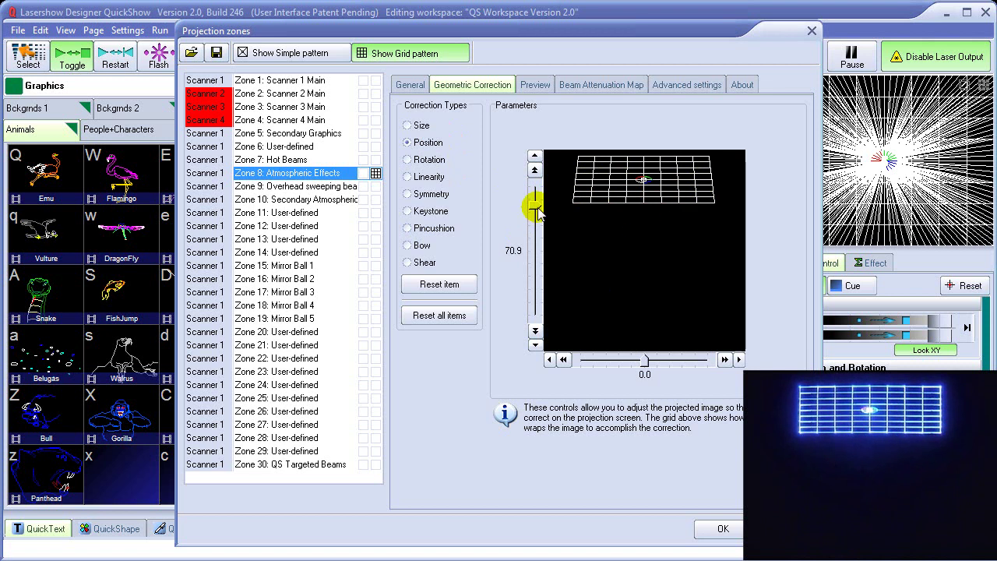
pyautogui.moveTo(535, 206); pyautogui.dragTo(535, 257)
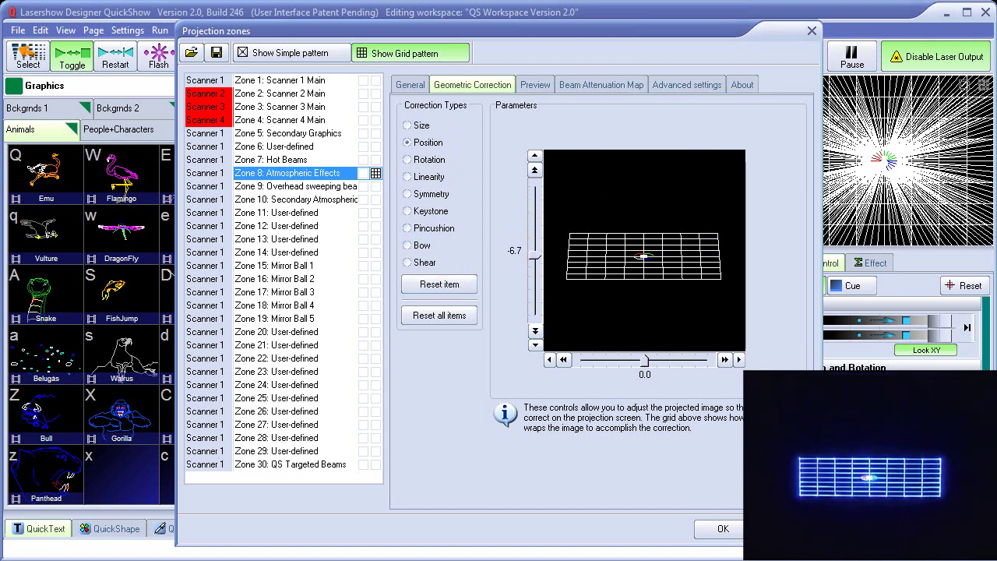
pyautogui.press('Return')
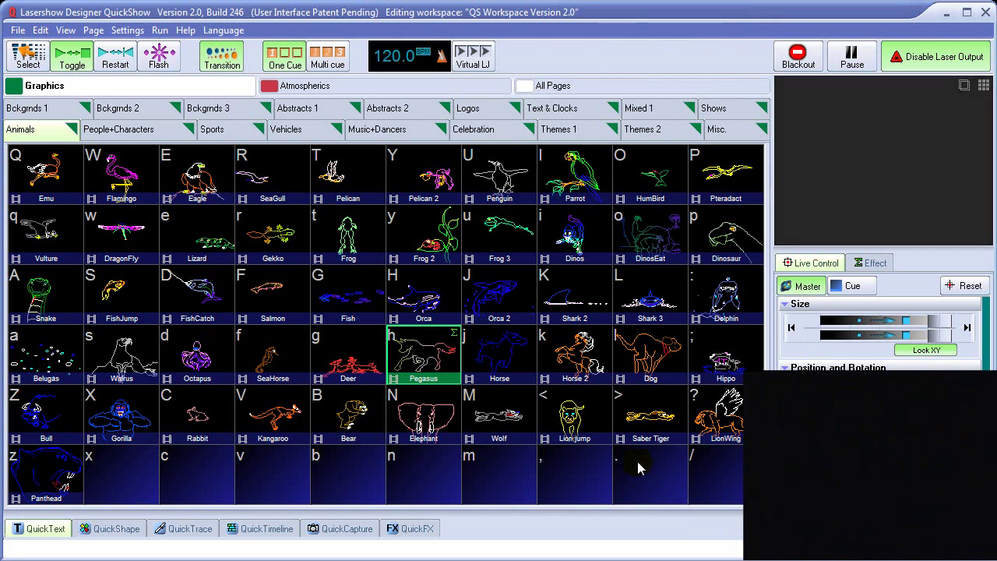